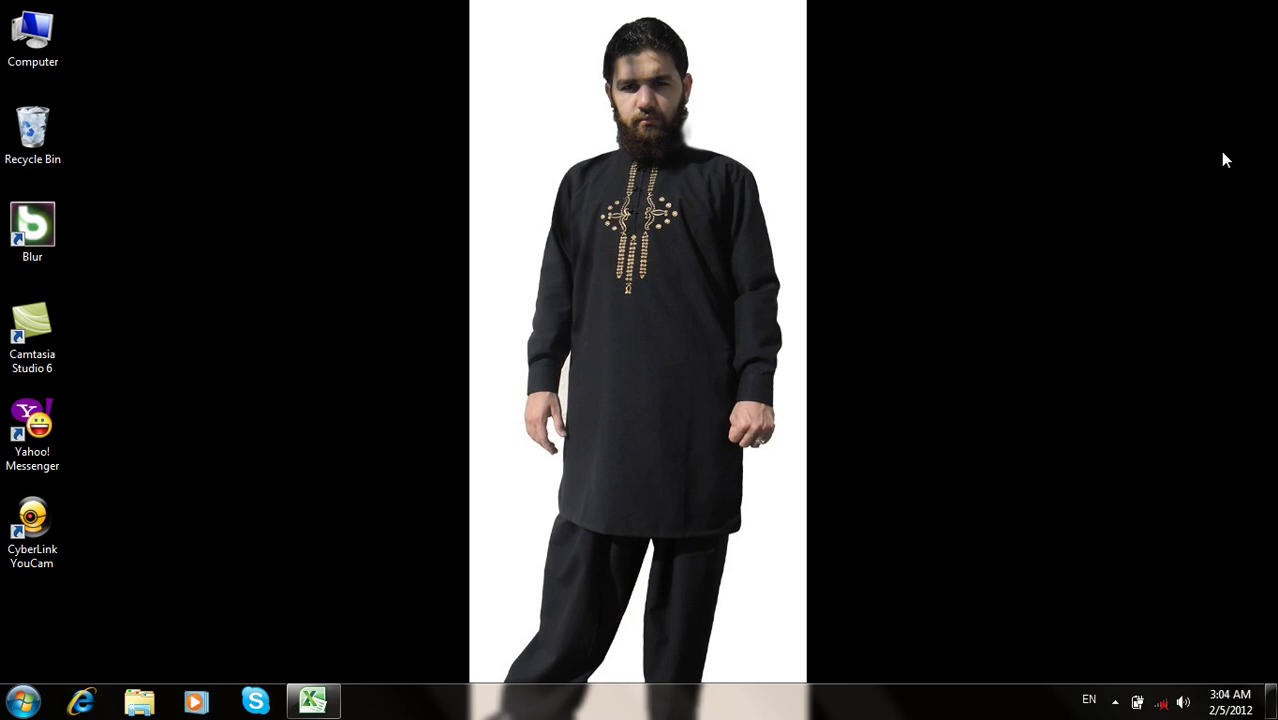
- Refresh the desktop using its right-click context menu
left_click(1195, 123)
right_click(1213, 67)
left_click(1162, 131)
- Restore the Book1 window, select cell A1, and preview then dismiss the table style gallery
left_click(310, 690)
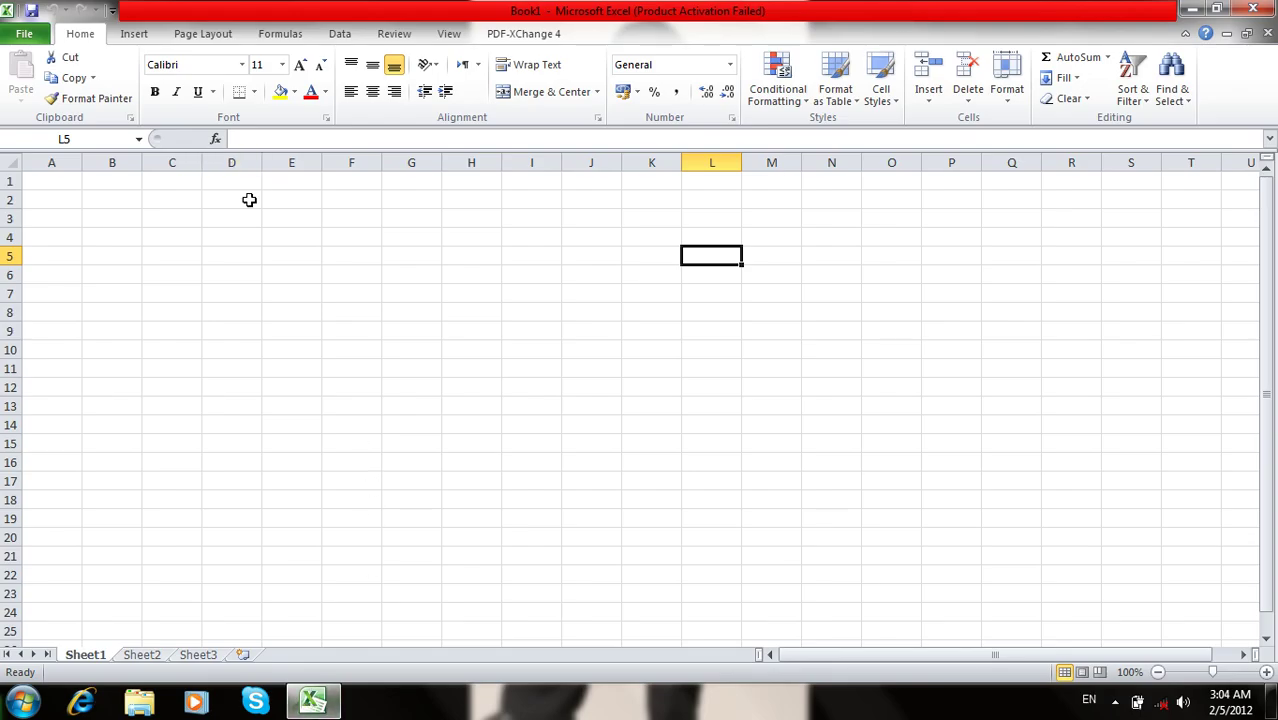
left_click(69, 179)
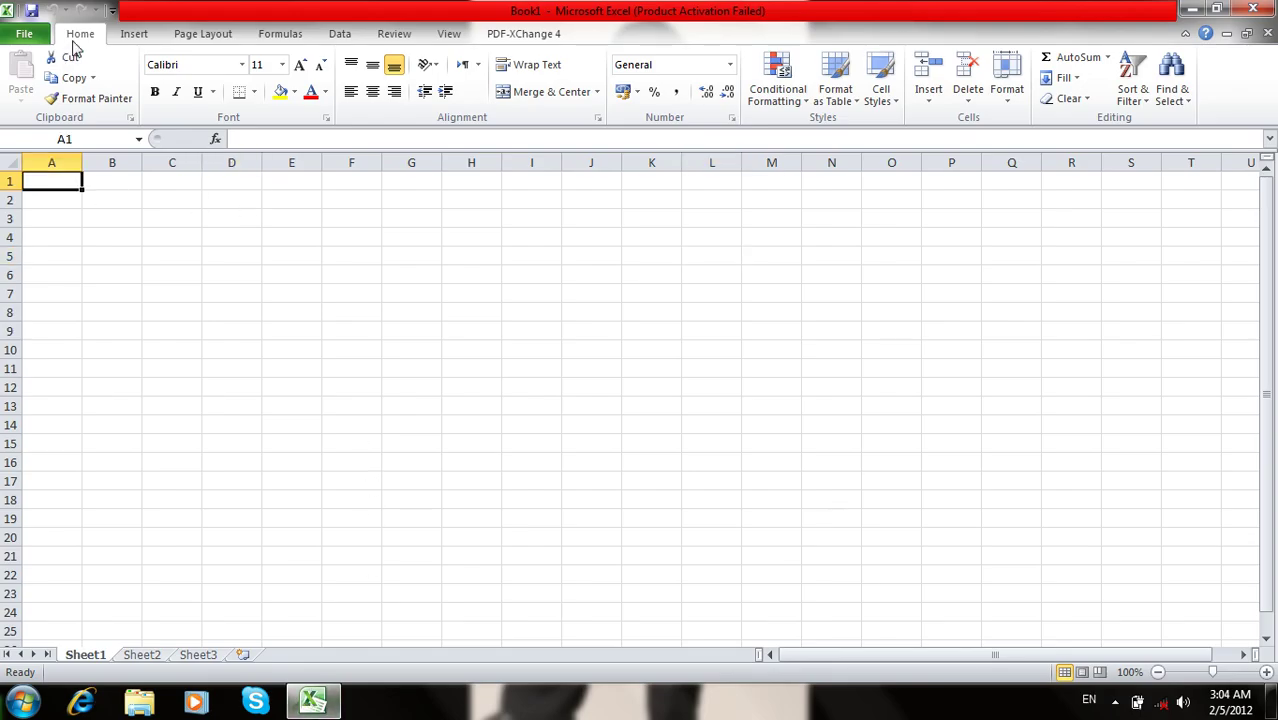
left_click(836, 110)
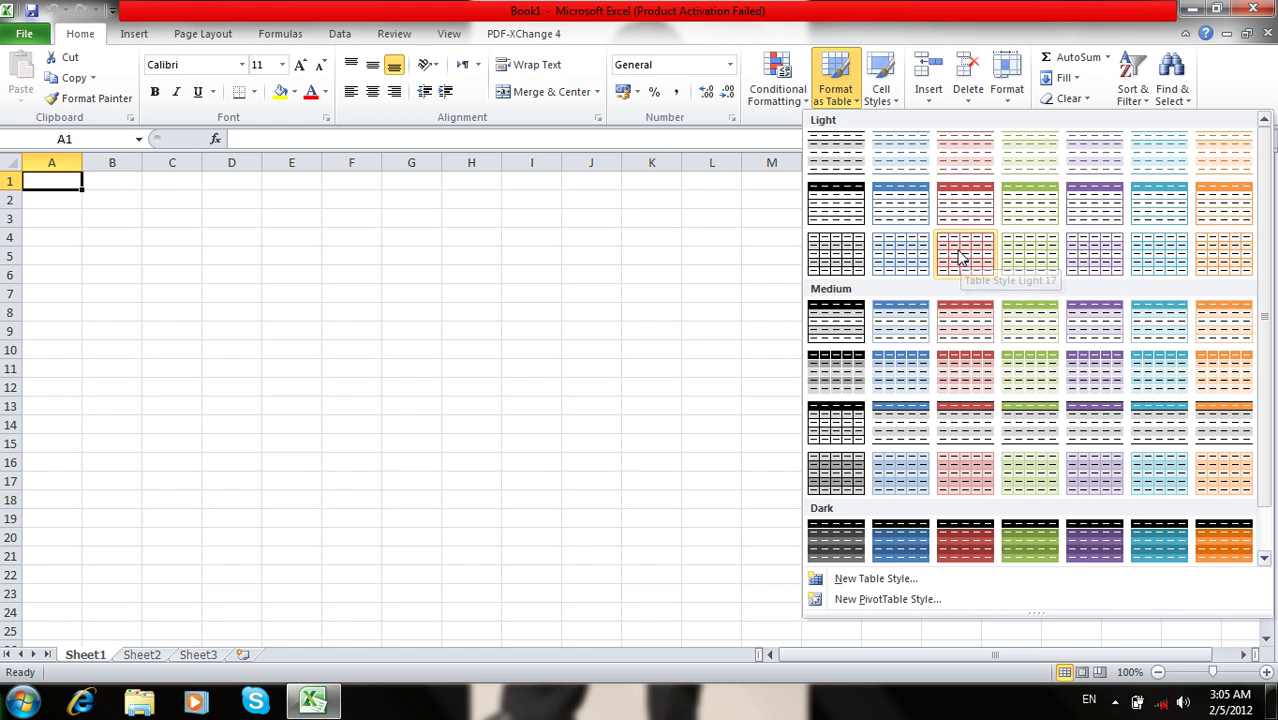
left_click(74, 180)
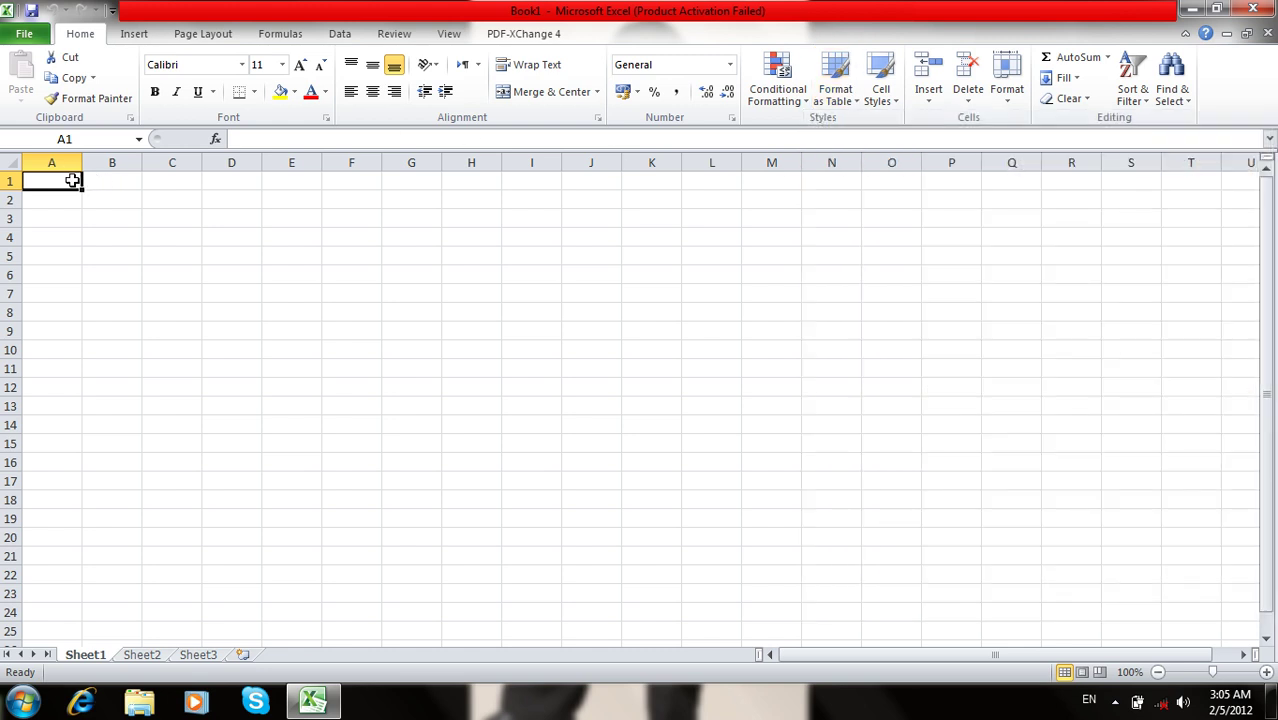
- Enter the headers Sname, Program and Fee in A1:C1
type("Sname")
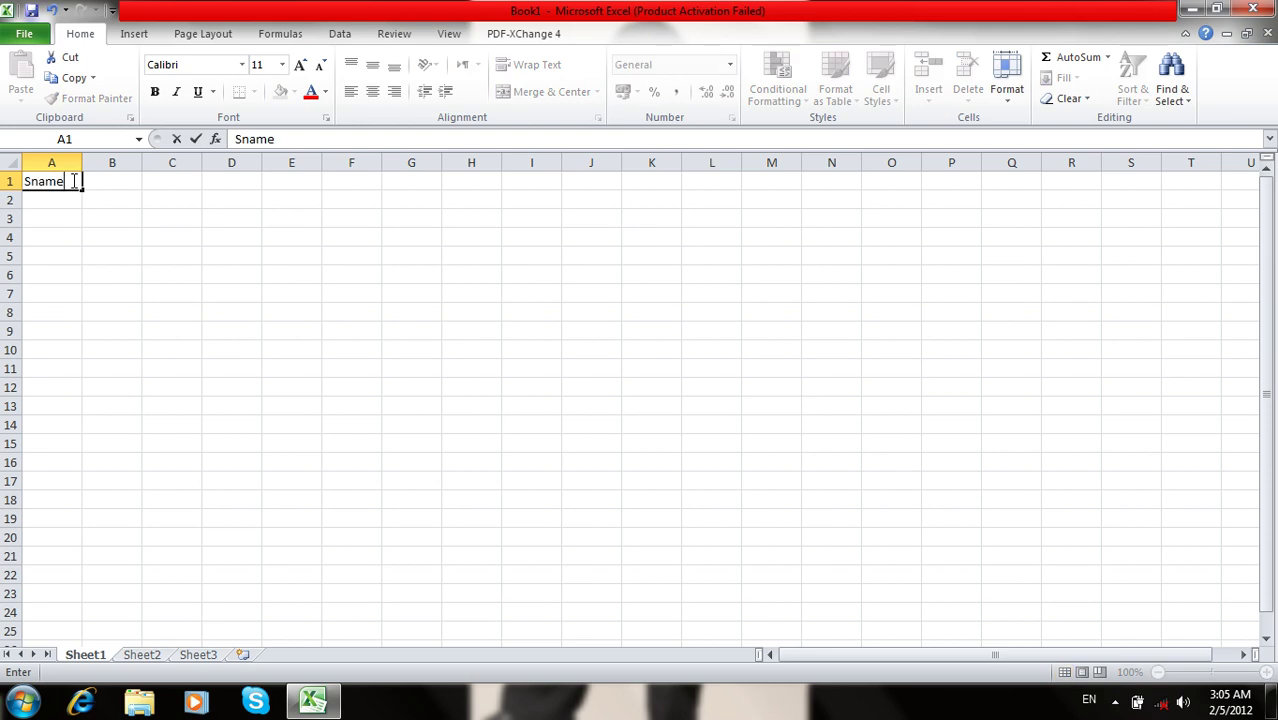
key("Tab")
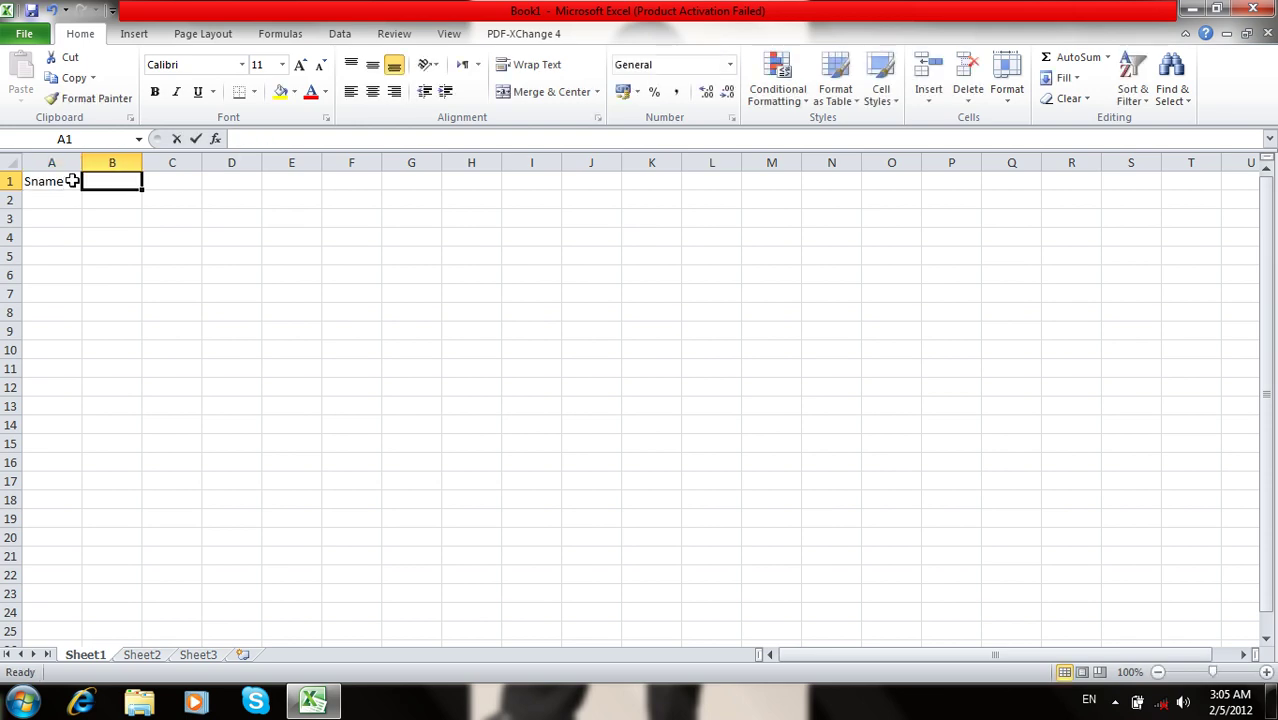
type("Program")
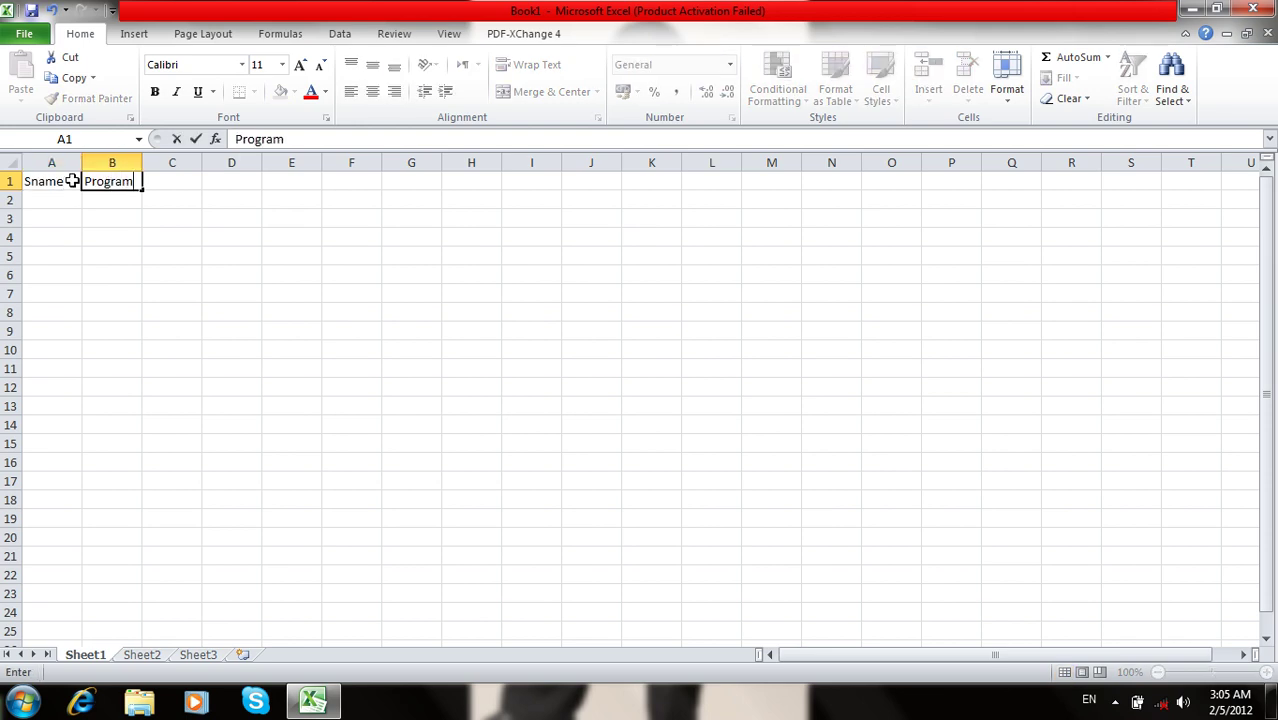
key("Tab")
type("Fee")
key("Down")
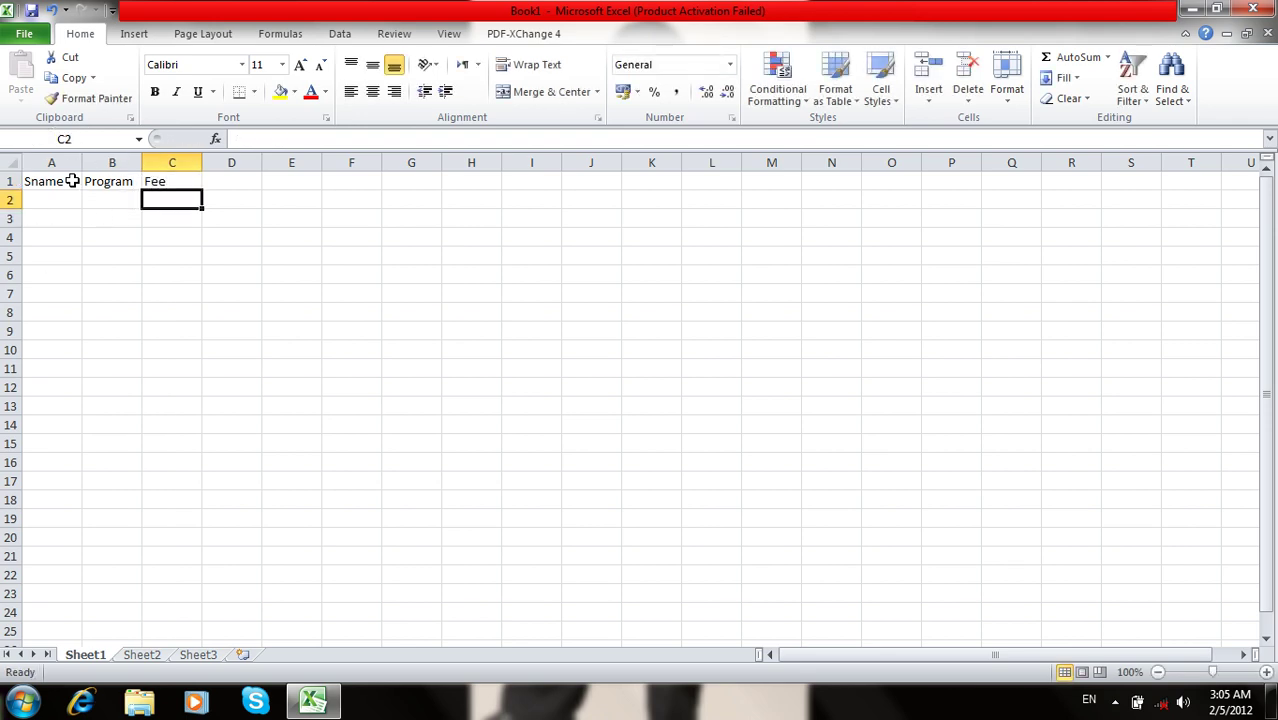
key("Left")
key("Left")
- Enter three student names in A2:A4, correcting a typo in the first one
type("walio")
key("Return")
key("Up")
key("F2")
key("BackSpace")
key("Return")
type("asad")
key("Return")
type("khan")
key("Return")
- Fill the Program column B2:B4 with DIT, DIT and CIT
key("Right")
key("Up")
key("Up")
key("Up")
type("DD")
key("BackSpace")
type("IT")
key("Return")
type("D")
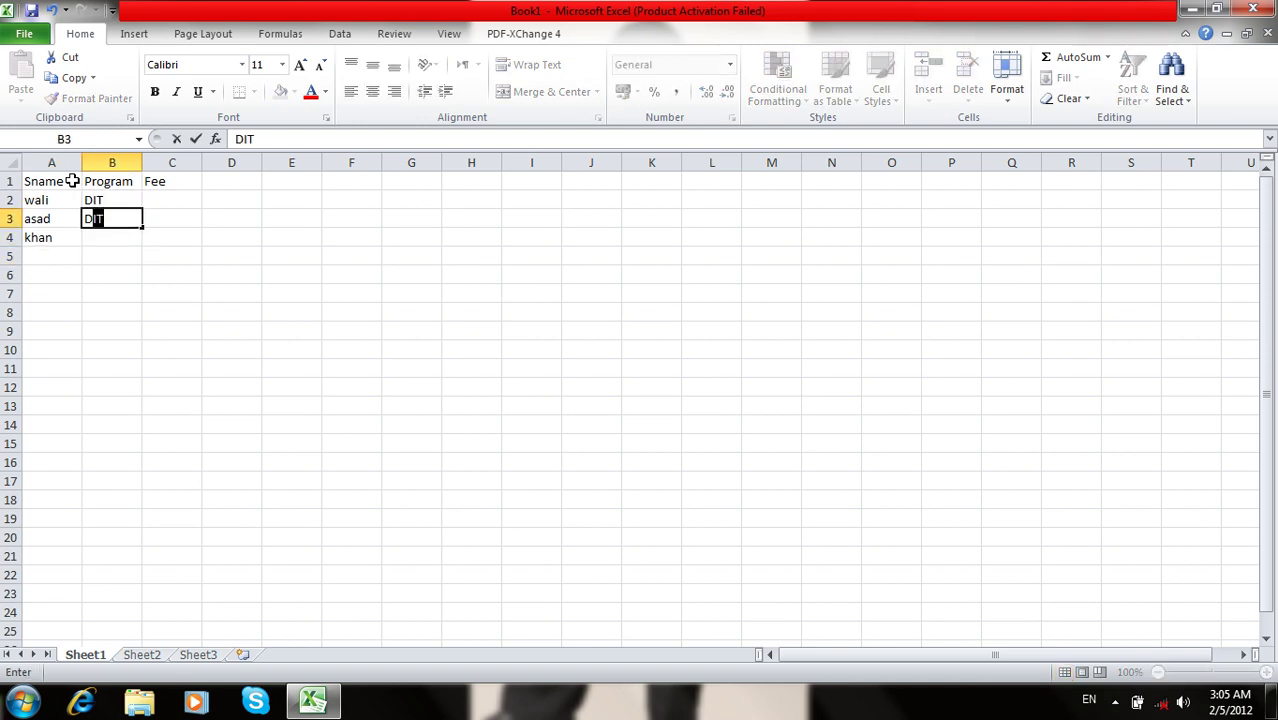
key("Return")
type("CIT")
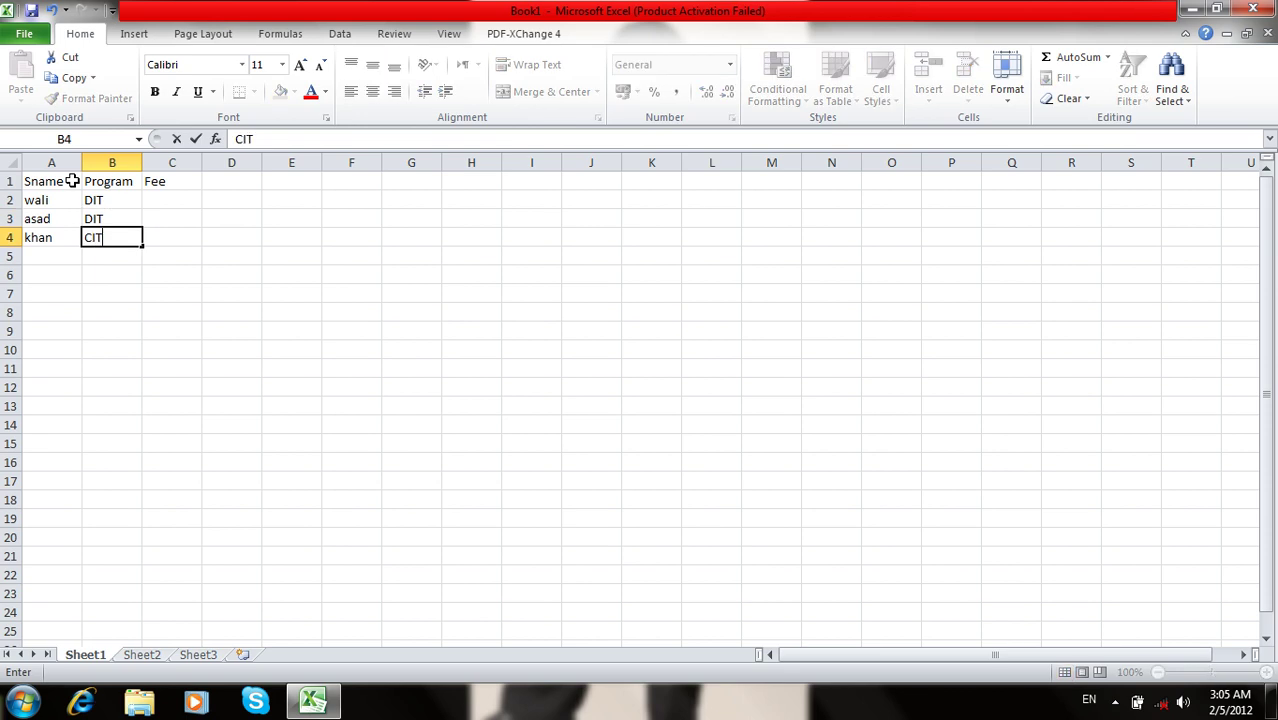
key("Return")
- Fill the Fee column C2:C4 with 2000, 2000 and 1000
key("Right")
key("Up")
key("Up")
key("Up")
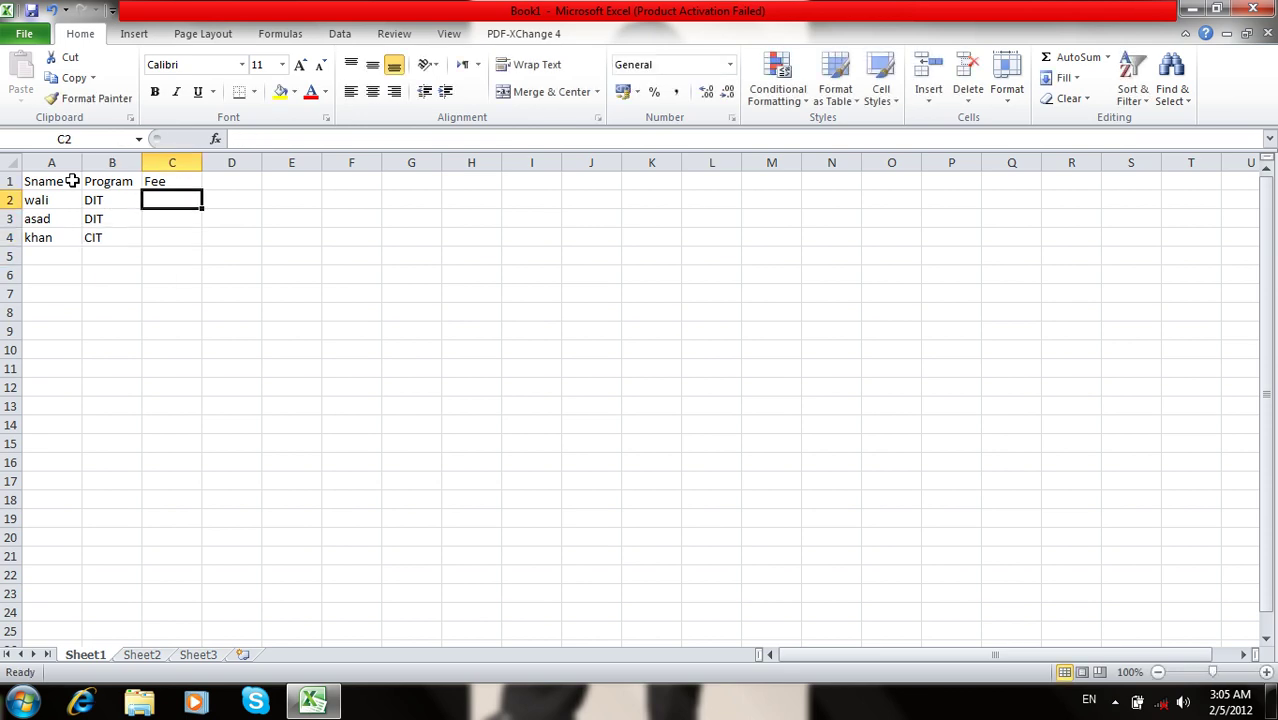
type("2000")
key("Return")
type("2000")
key("Return")
type("1000")
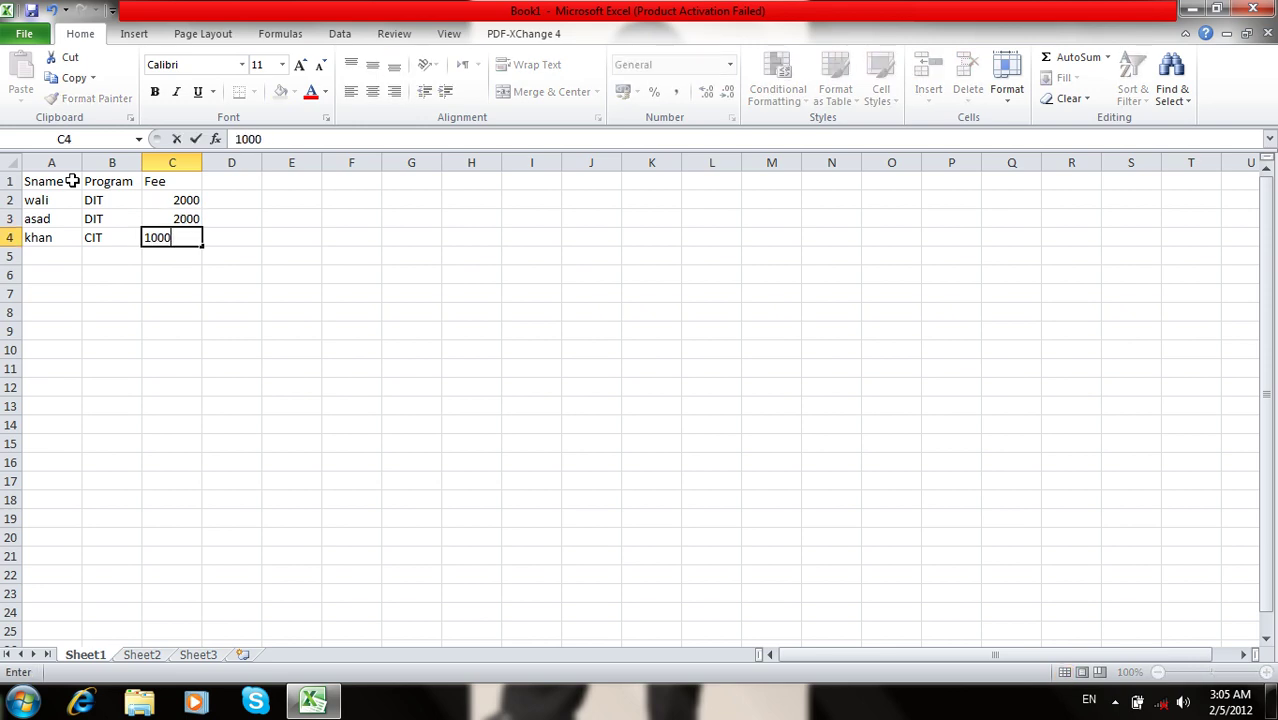
key("Return")
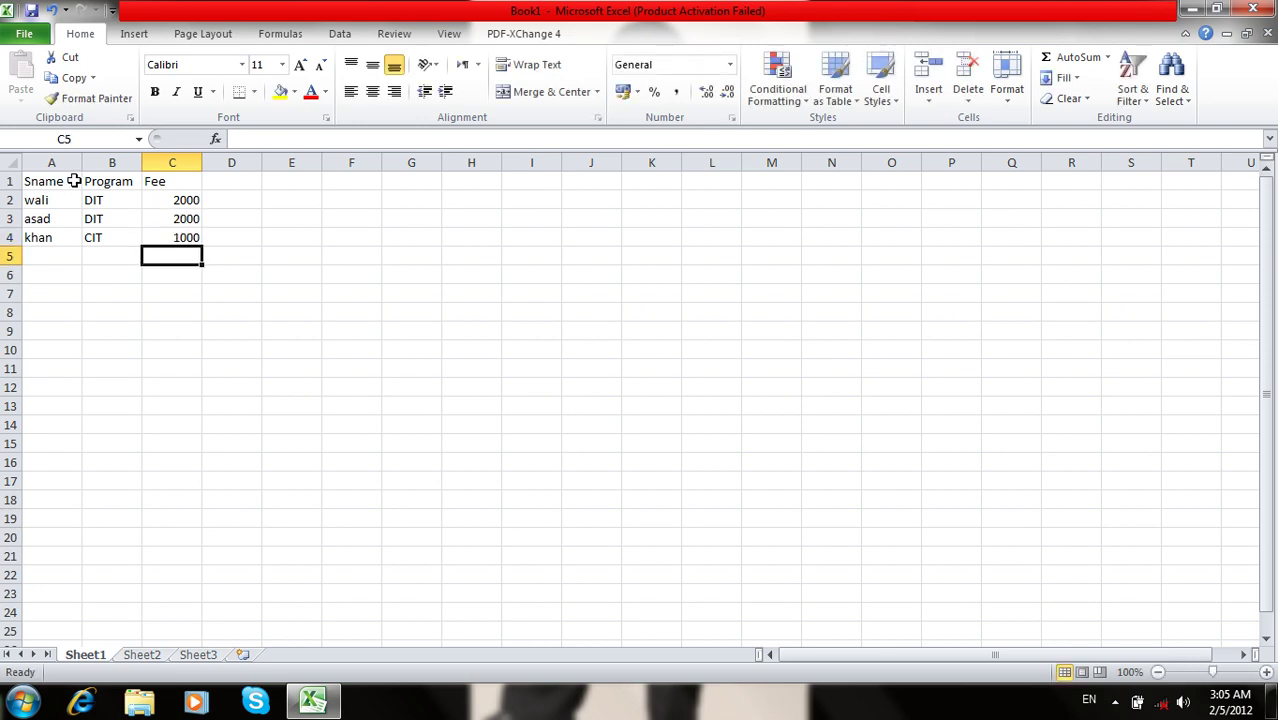
- Center the contents of A1:C4 and bring up the Format as Table gallery
mouse_move(141, 177)
left_mouse_down()
mouse_move(114, 238)
mouse_move(50, 236)
left_mouse_up()
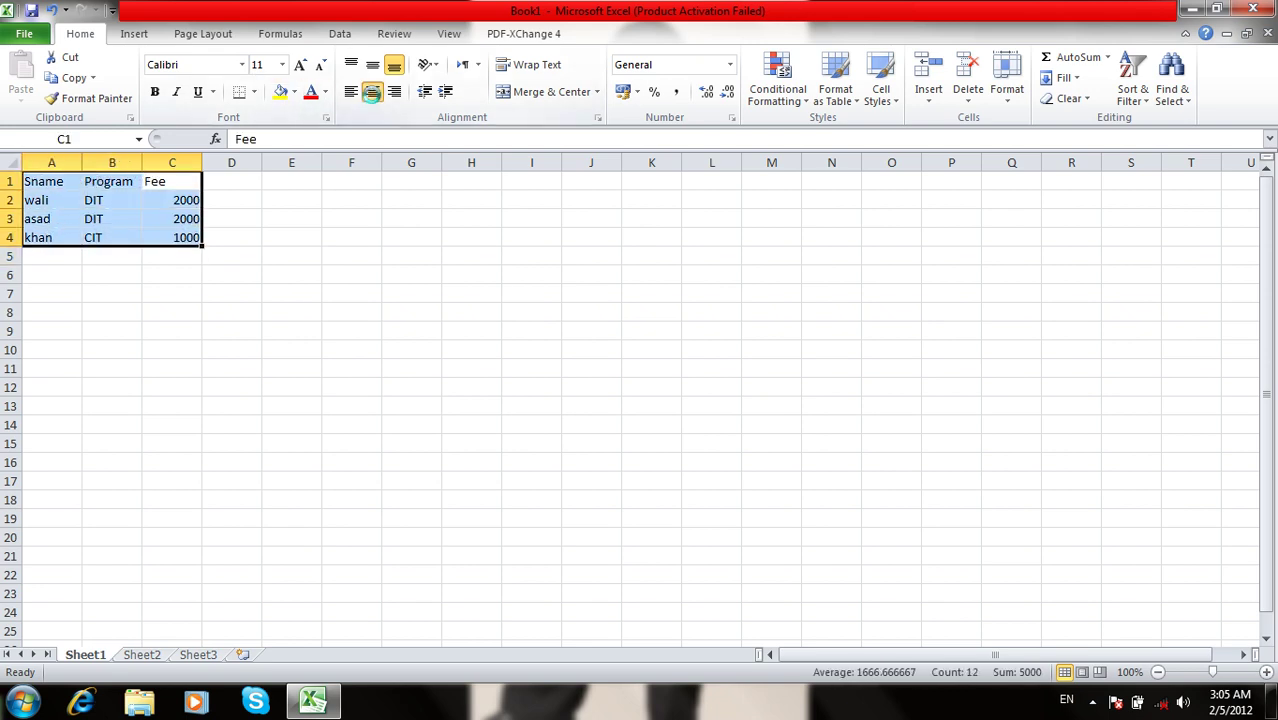
left_click(372, 94)
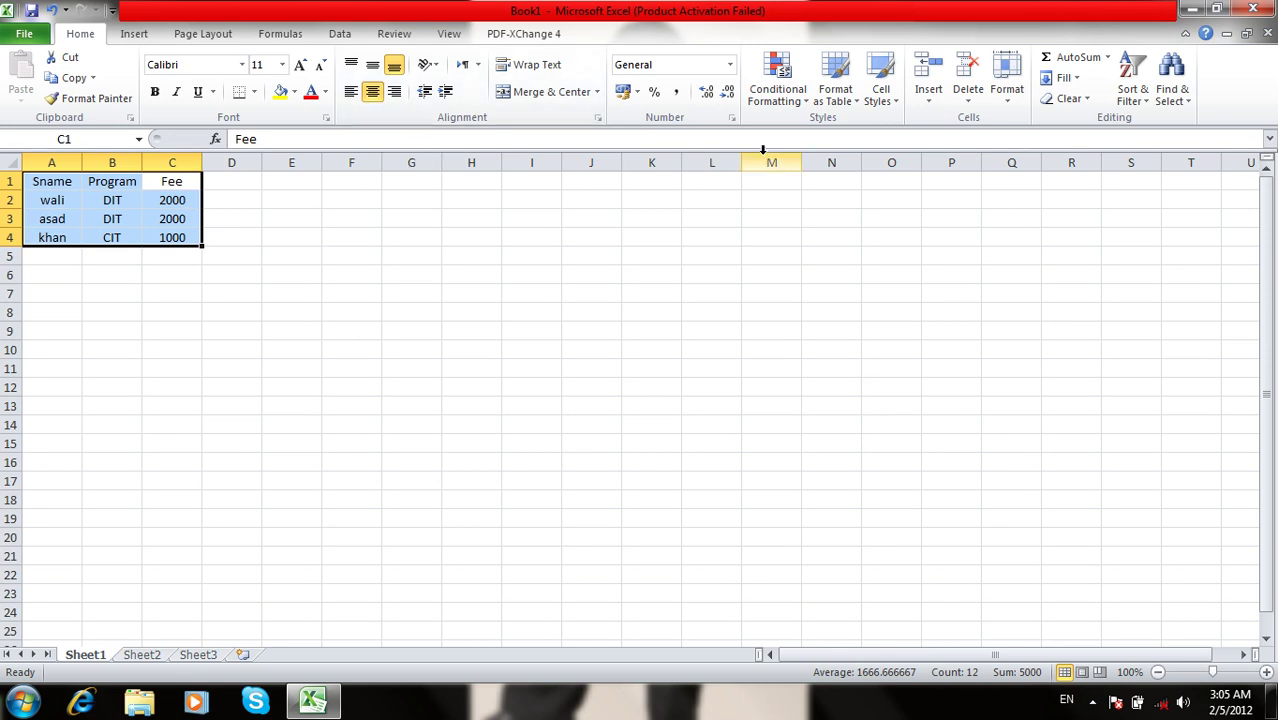
left_click(840, 96)
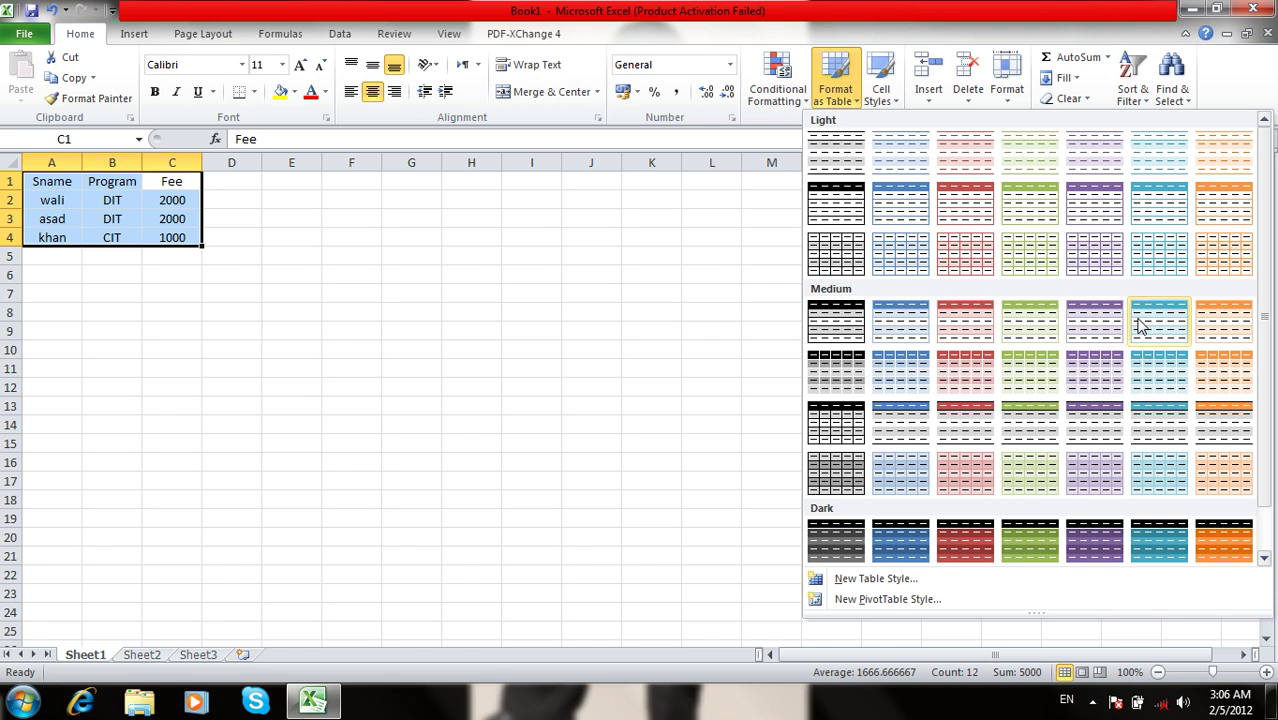
- Format A1:C4 as a medium teal table with row 1 as headers, creating Table1
left_click(1138, 322)
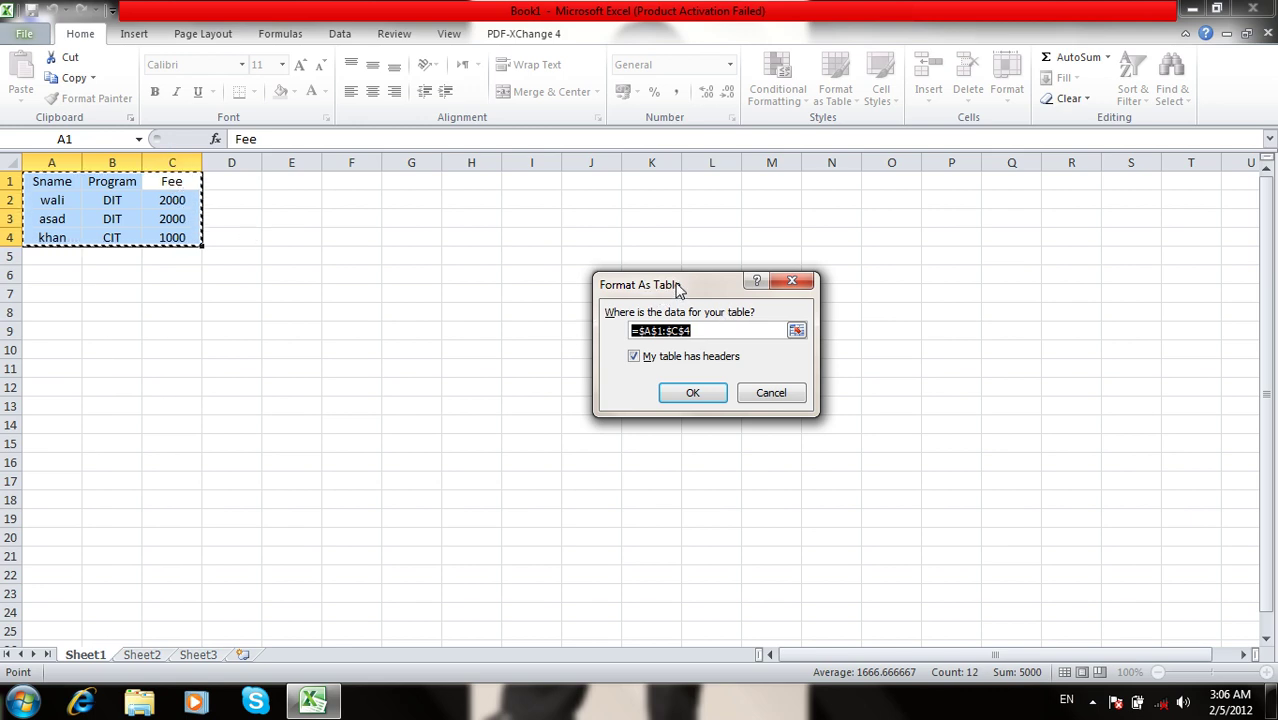
left_click_drag(680, 285, 645, 262)
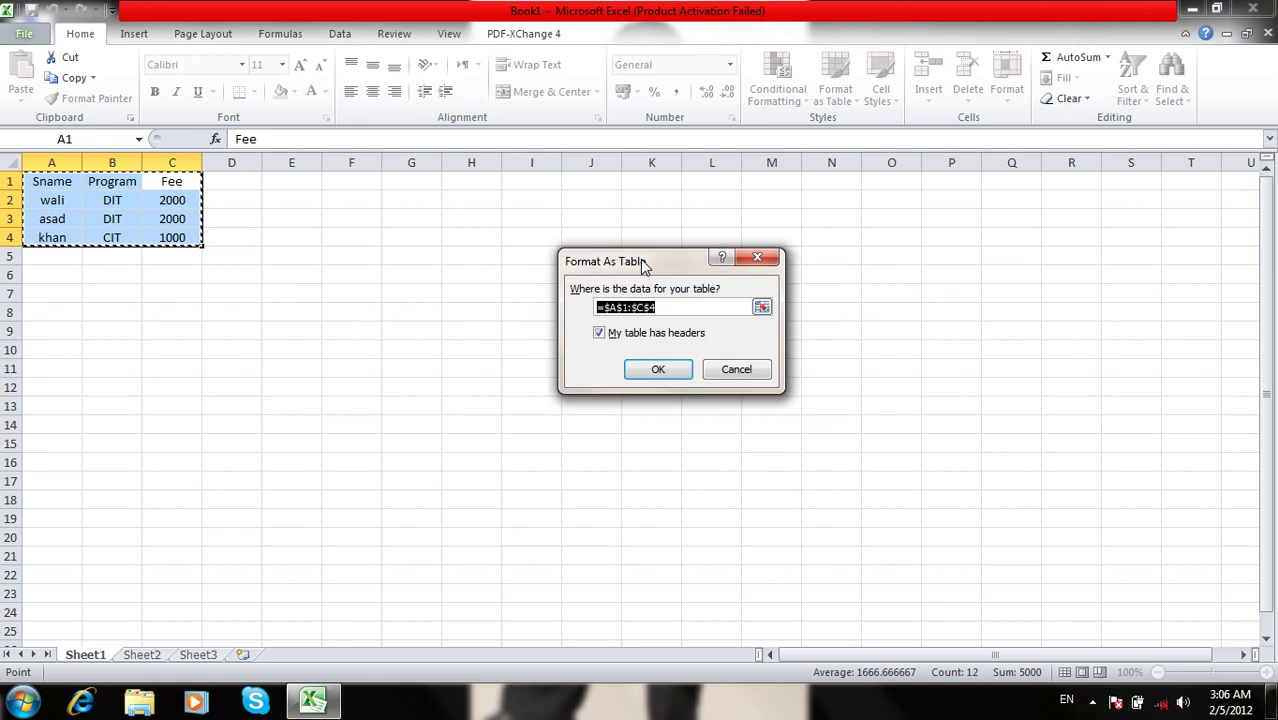
left_click(665, 307)
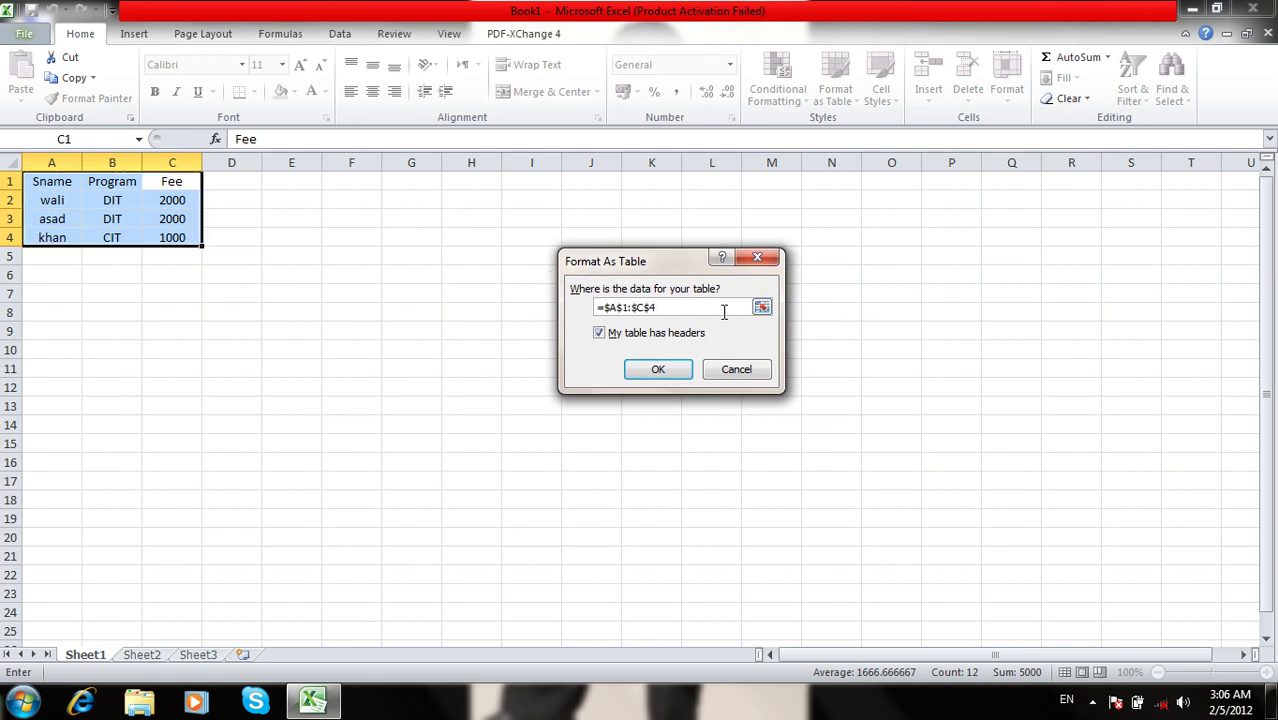
left_click_drag(705, 307, 623, 296)
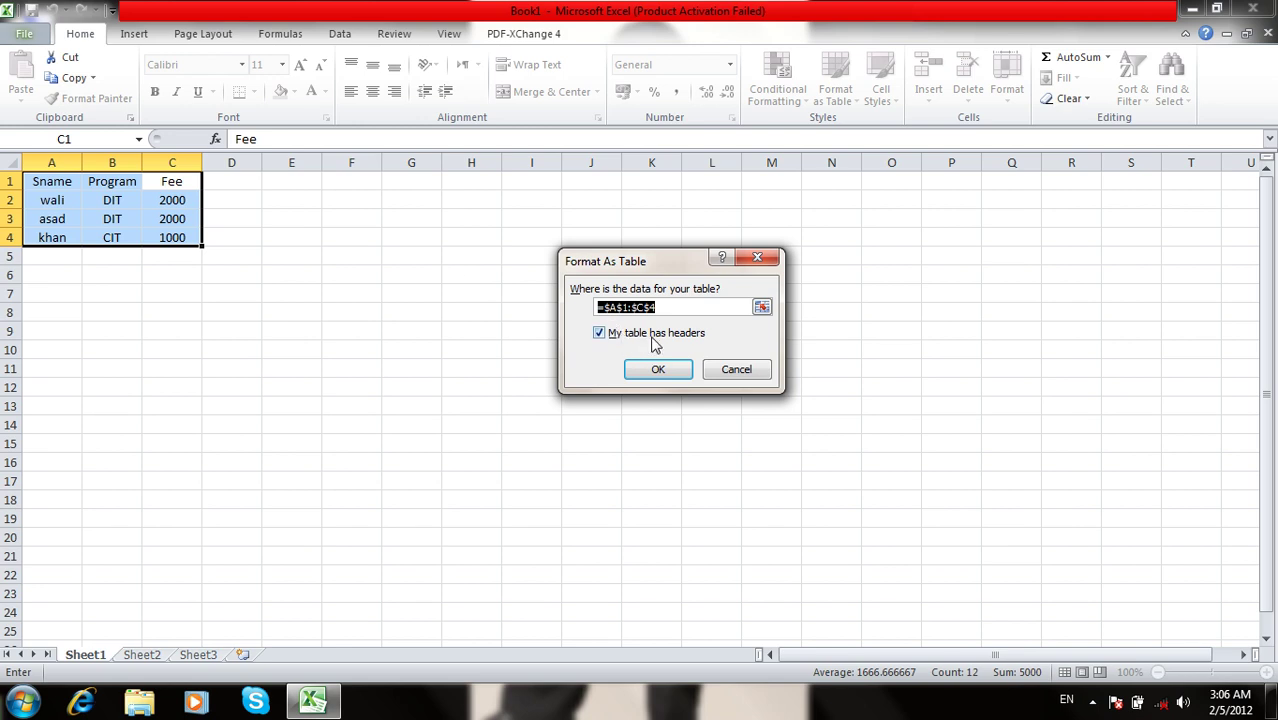
left_click(659, 371)
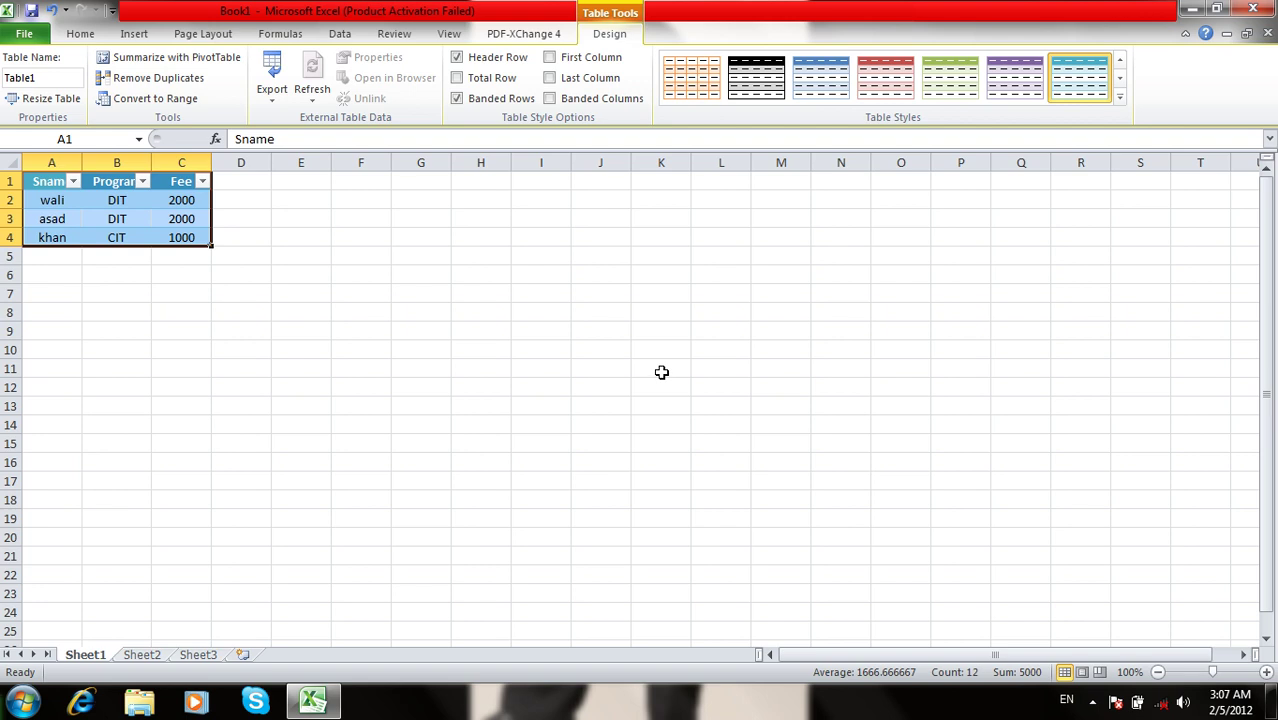
- Undo the table formatting and clear the Sname, Program and Fee headers from A1:C1
key("ctrl+z")
left_click_drag(192, 187, 28, 181)
key("Delete")
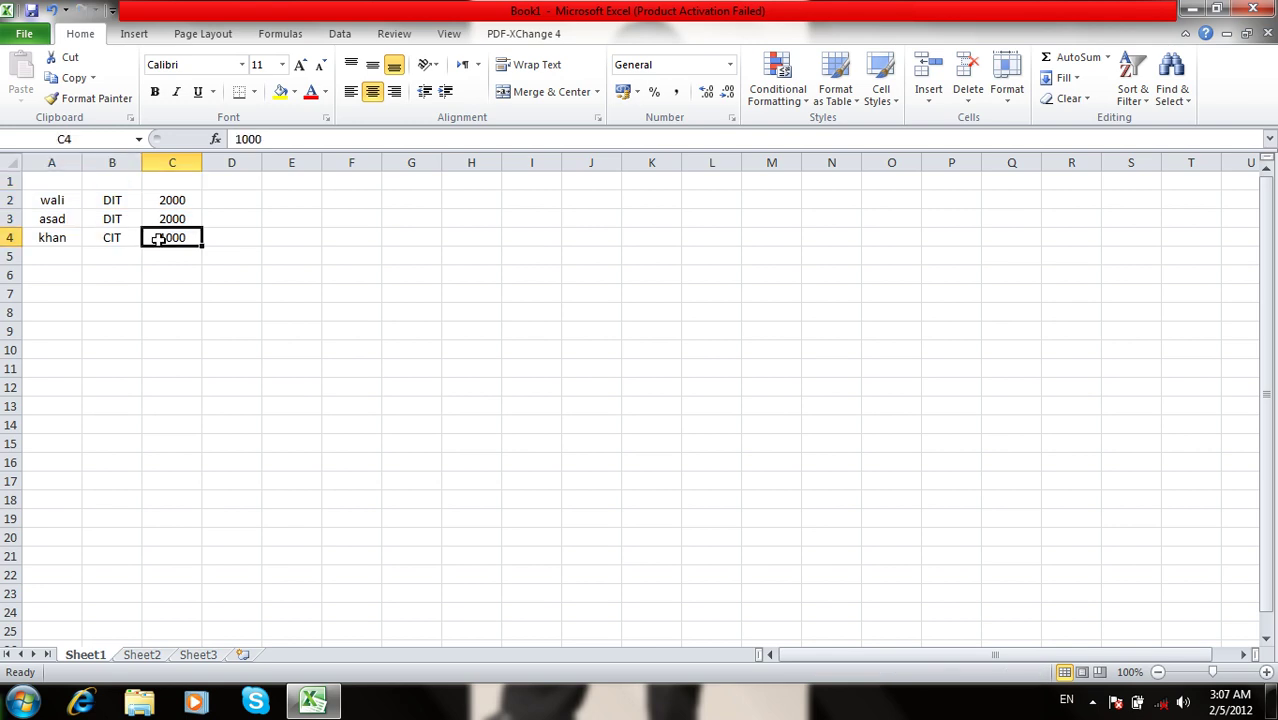
- Format A2:C4 as a medium orange table without headers, giving Column1–Column3 headers
left_click_drag(149, 237, 66, 199)
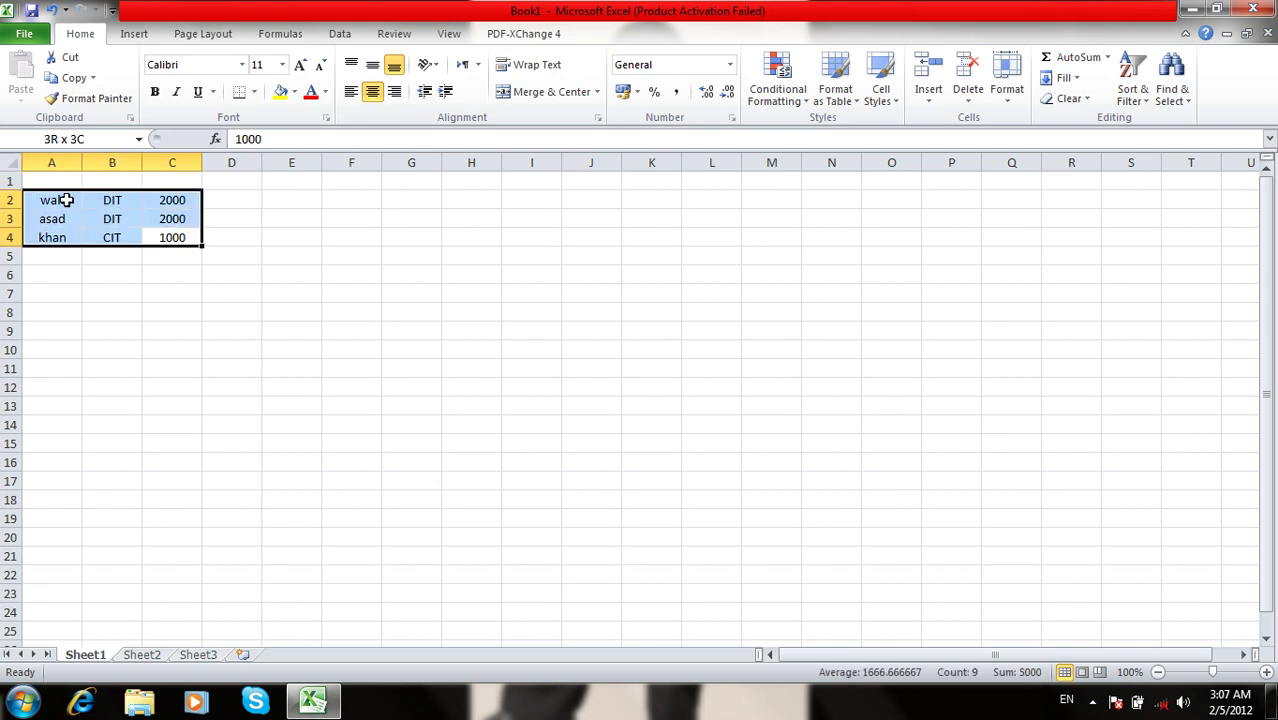
left_click(828, 101)
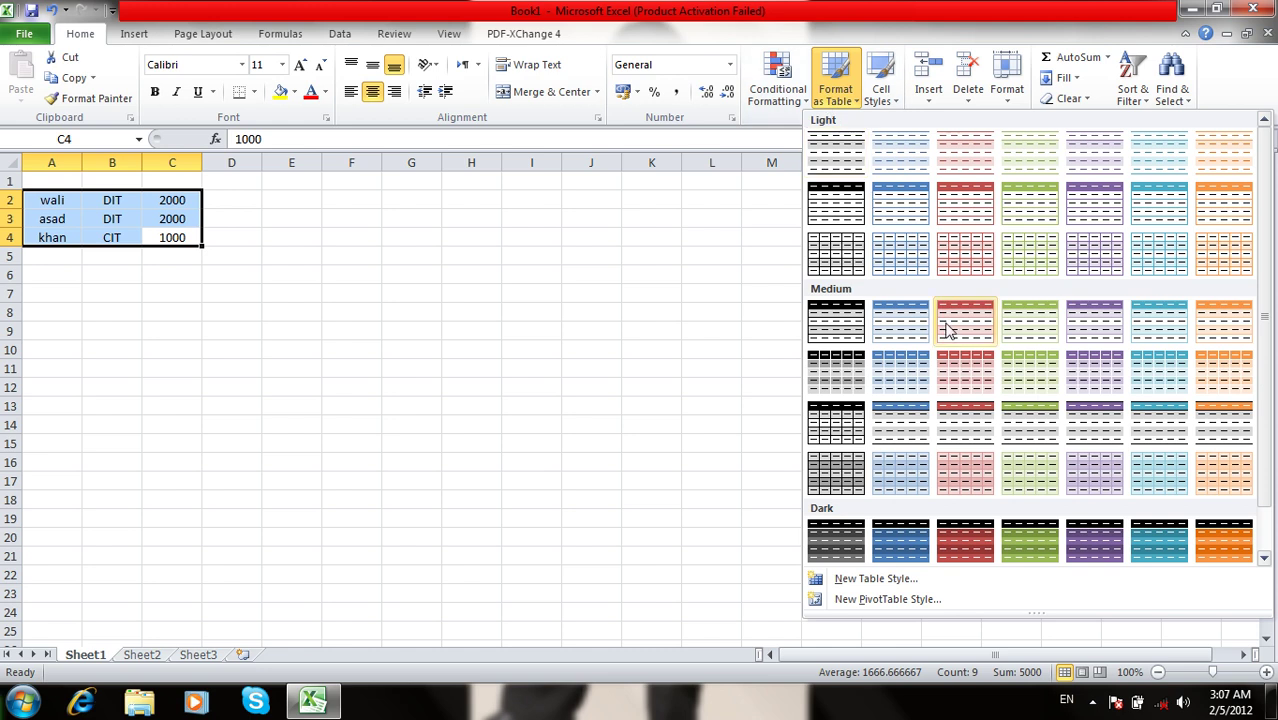
left_click(1210, 306)
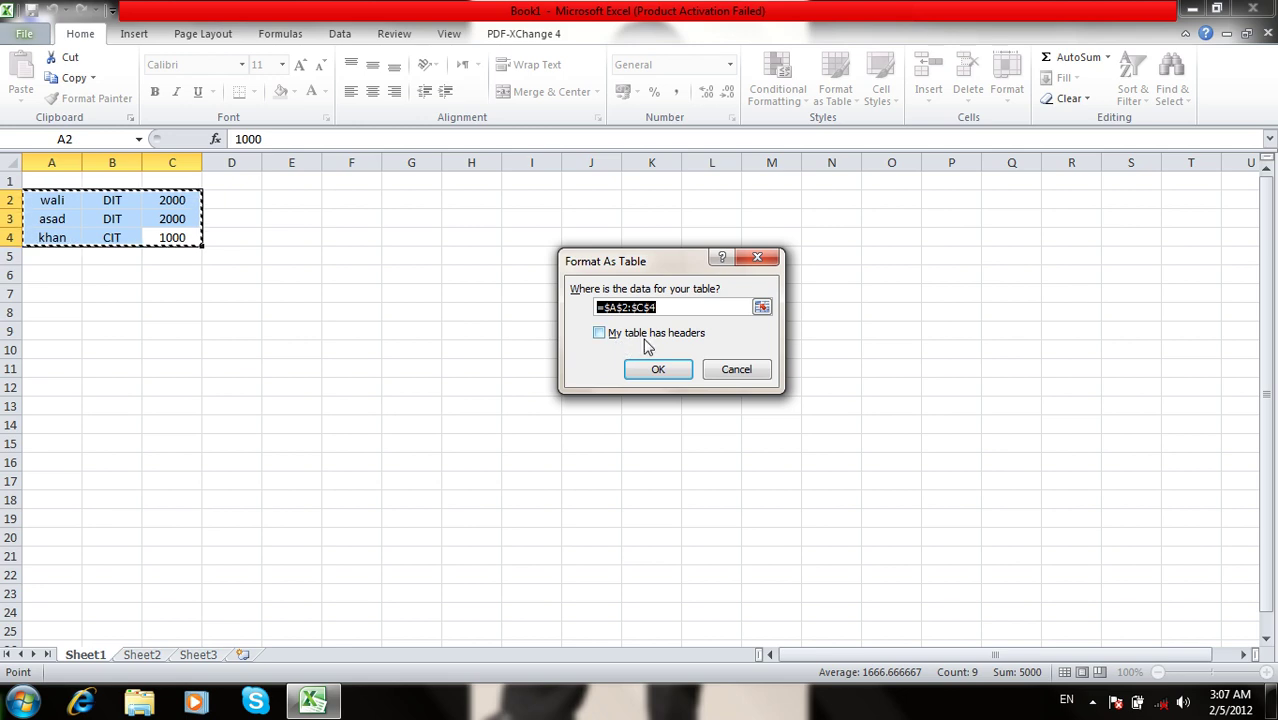
left_click(656, 369)
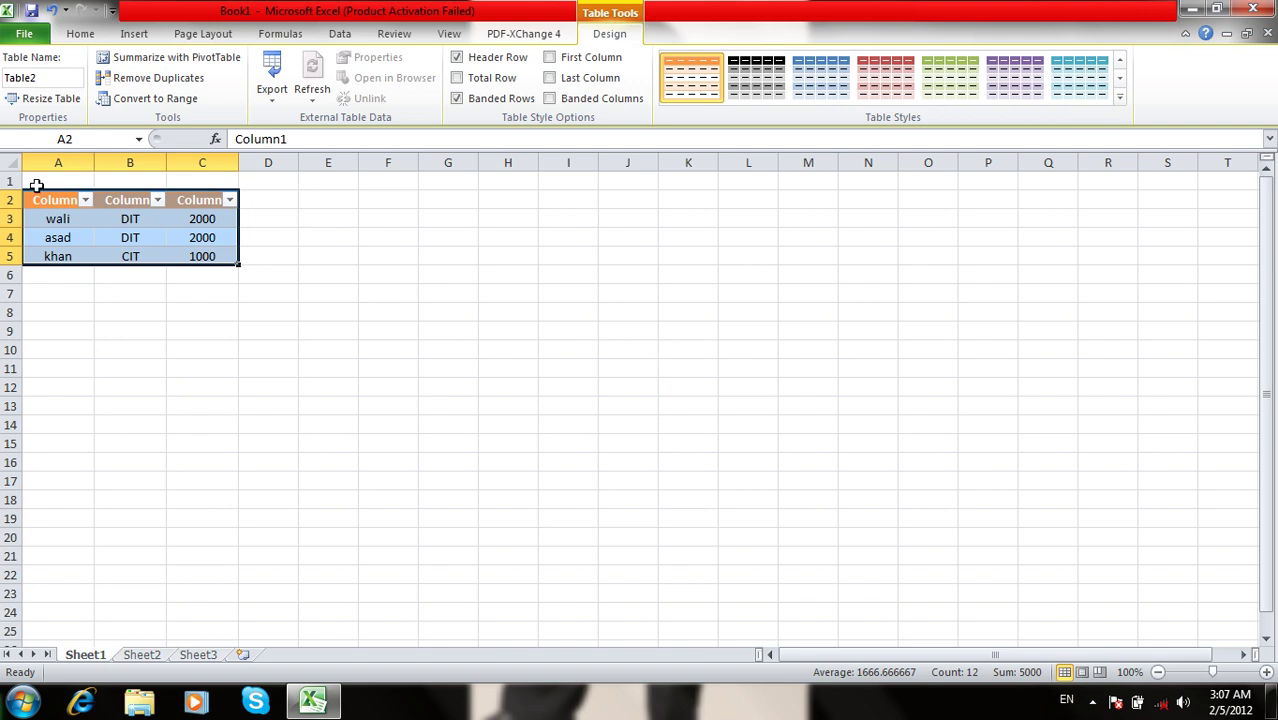
- Rename the first table header from Column1 to Sname
double_click(74, 201)
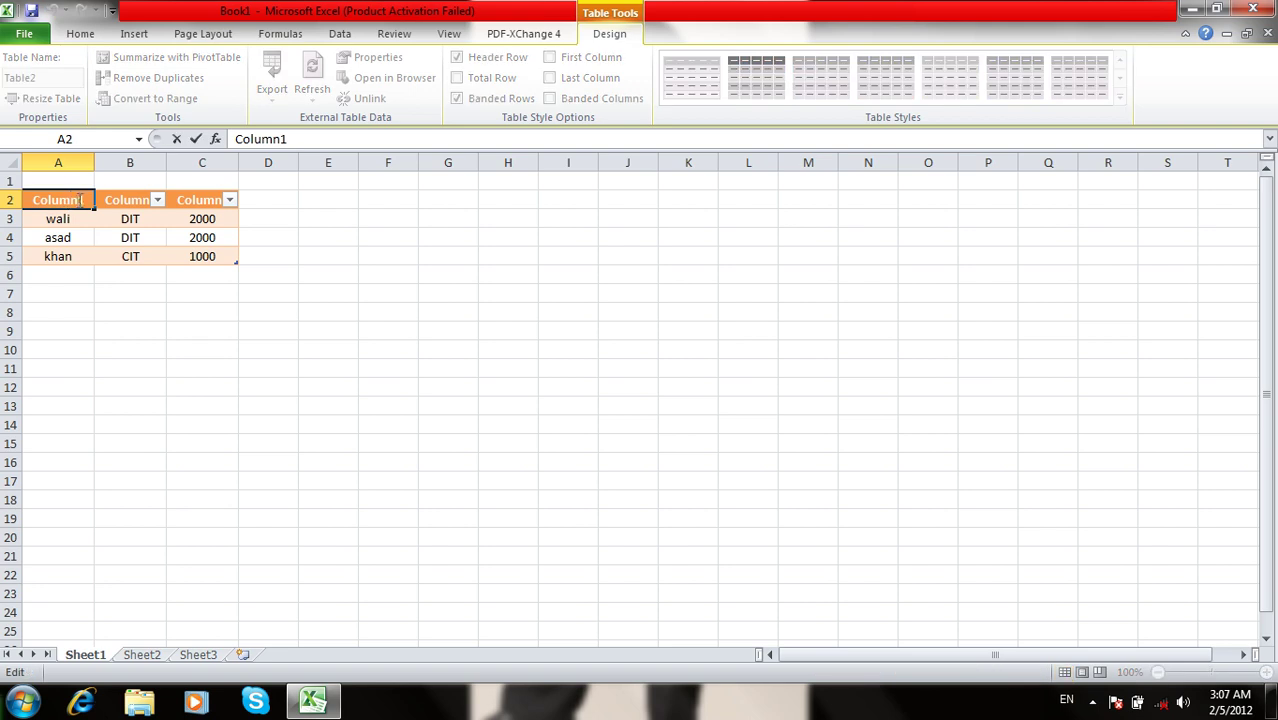
left_click_drag(90, 200, 12, 192)
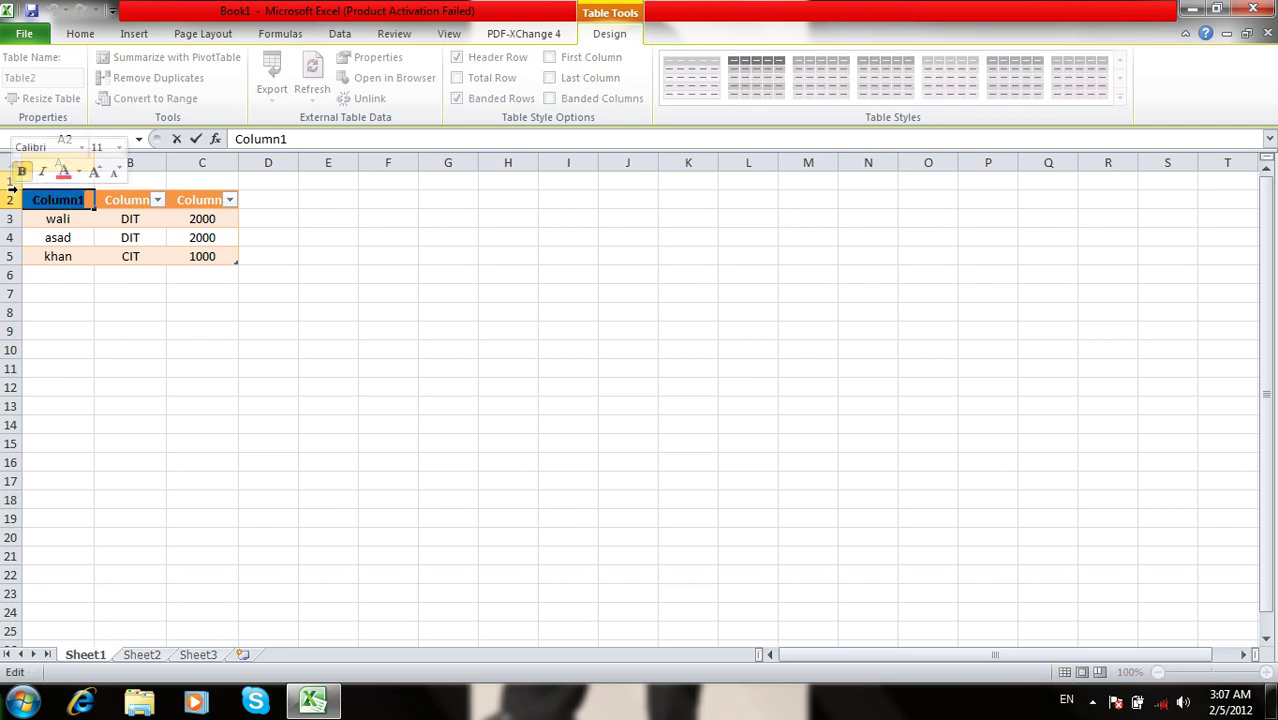
type("SNamw")
key("BackSpace")
type("e")
key("Tab")
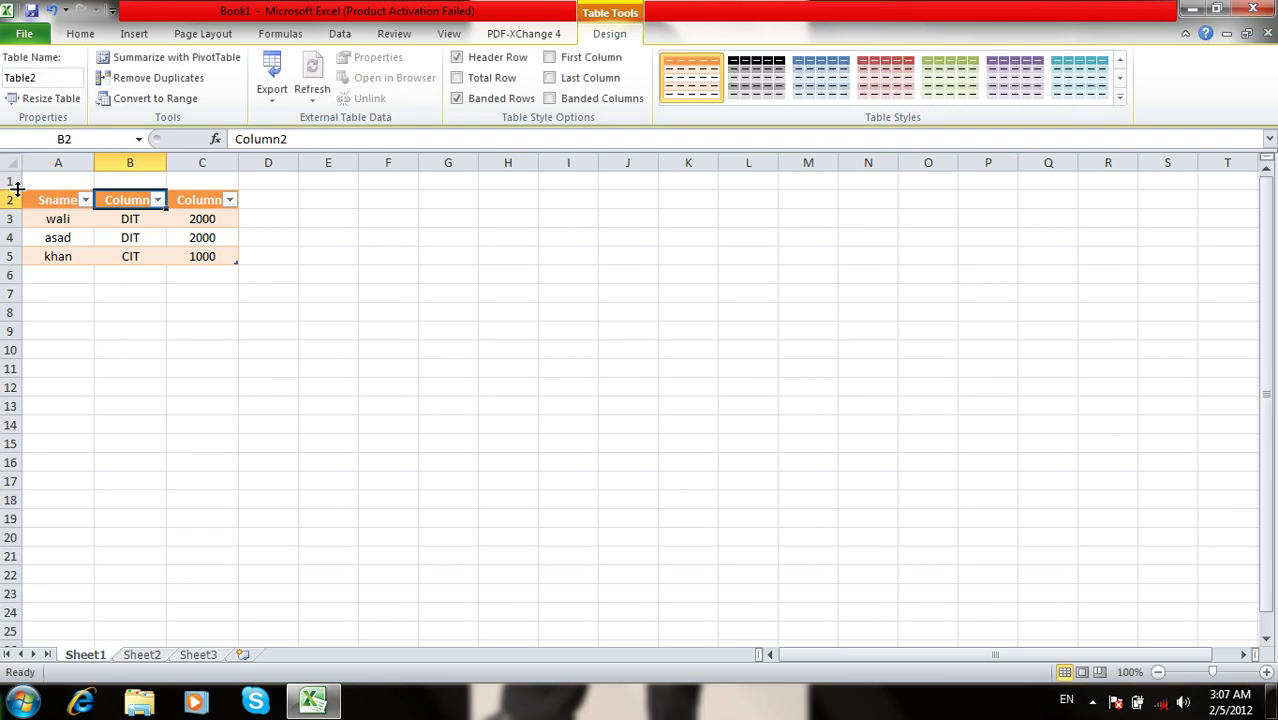
- Rename the remaining headers Column2 and Column3 to Program and Fee
key("F2")
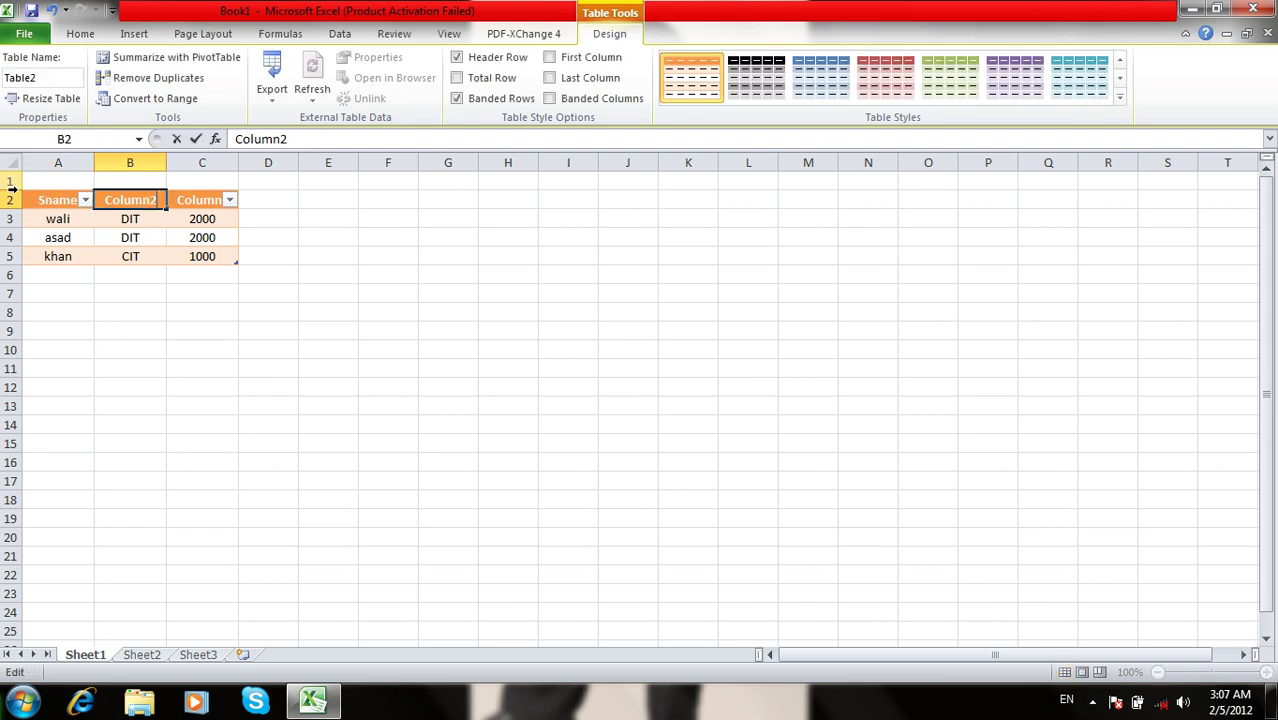
key("BackSpace")
key("BackSpace")
key("BackSpace")
key("BackSpace")
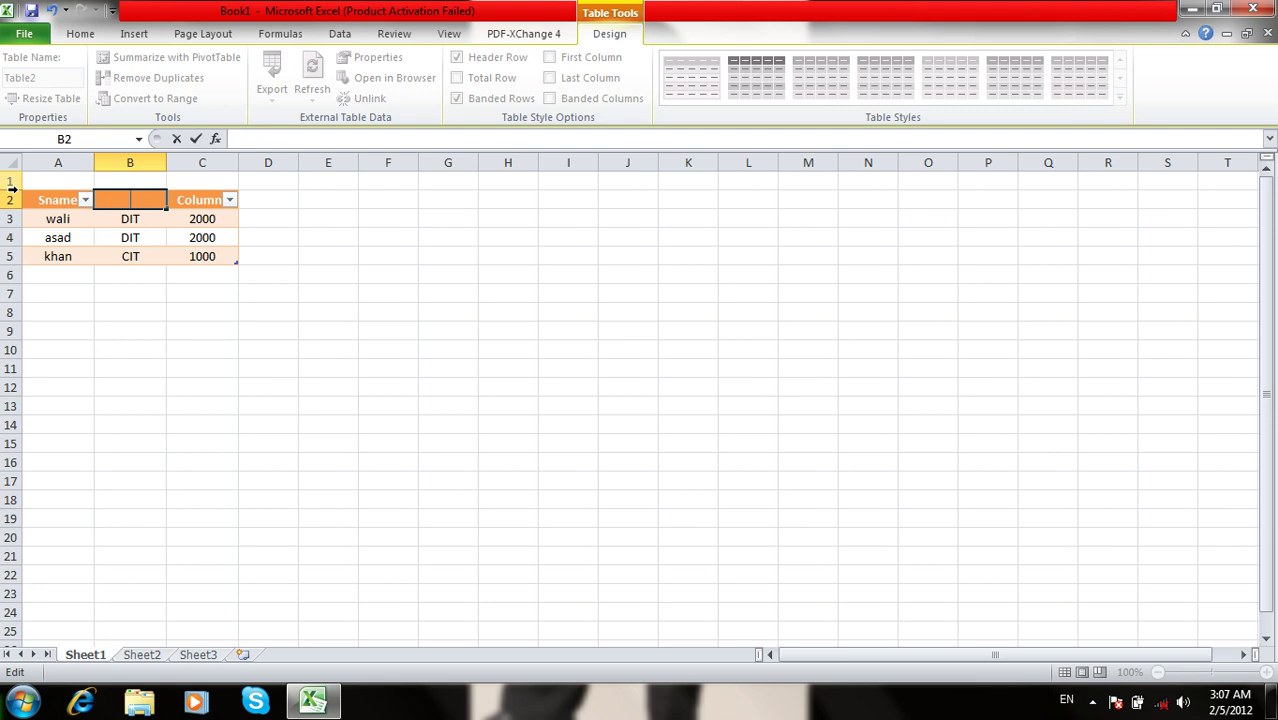
type("Program")
key("Tab")
key("F2")
key("BackSpace")
key("BackSpace")
key("BackSpace")
key("BackSpace")
key("BackSpace")
key("BackSpace")
key("BackSpace")
type("Fee")
key("Tab")
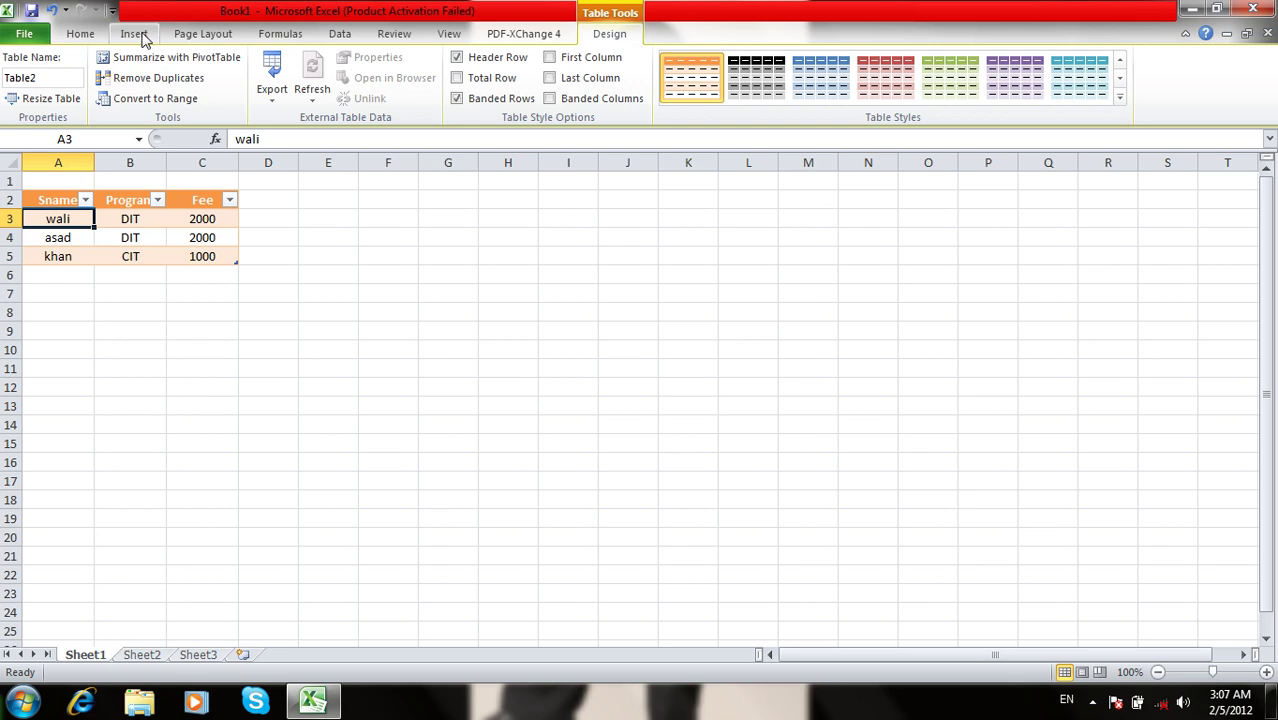
- Select the table and toggle its Header Row off and on in Table Tools Design, leaving it shown
left_click(100, 34)
mouse_move(201, 257)
left_mouse_down()
mouse_move(57, 186)
mouse_move(50, 199)
left_mouse_up()
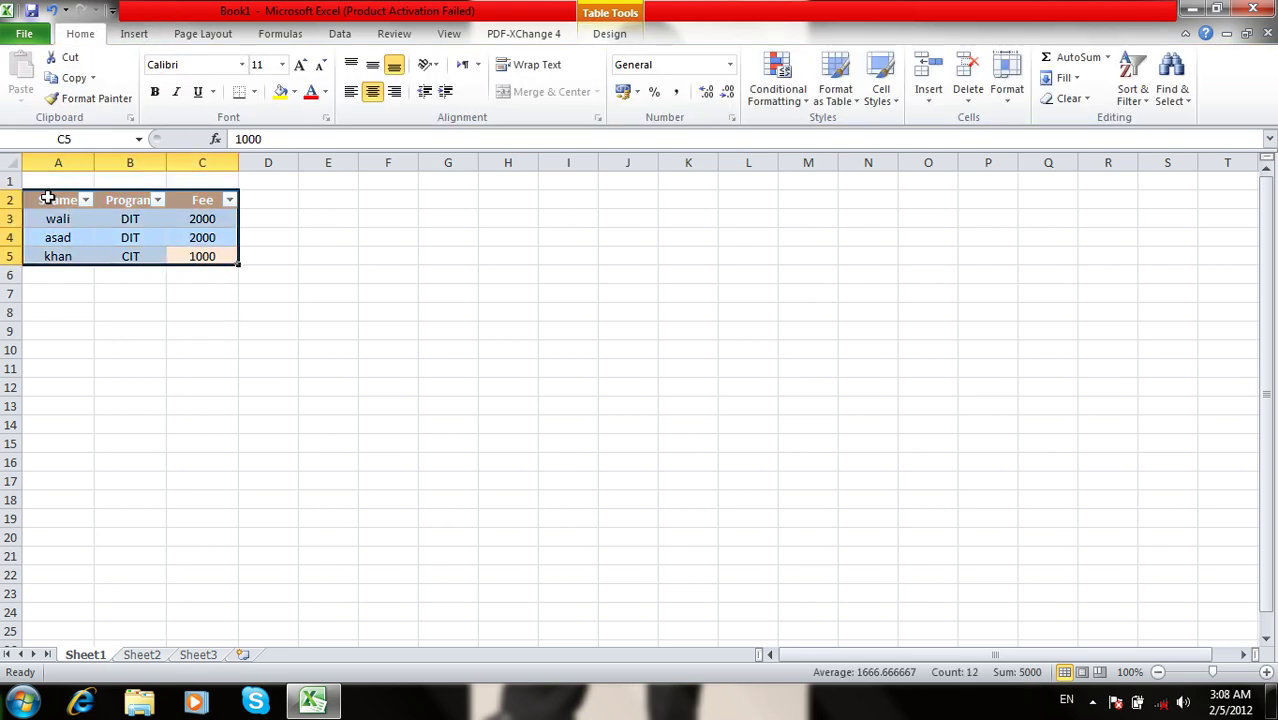
left_click(607, 34)
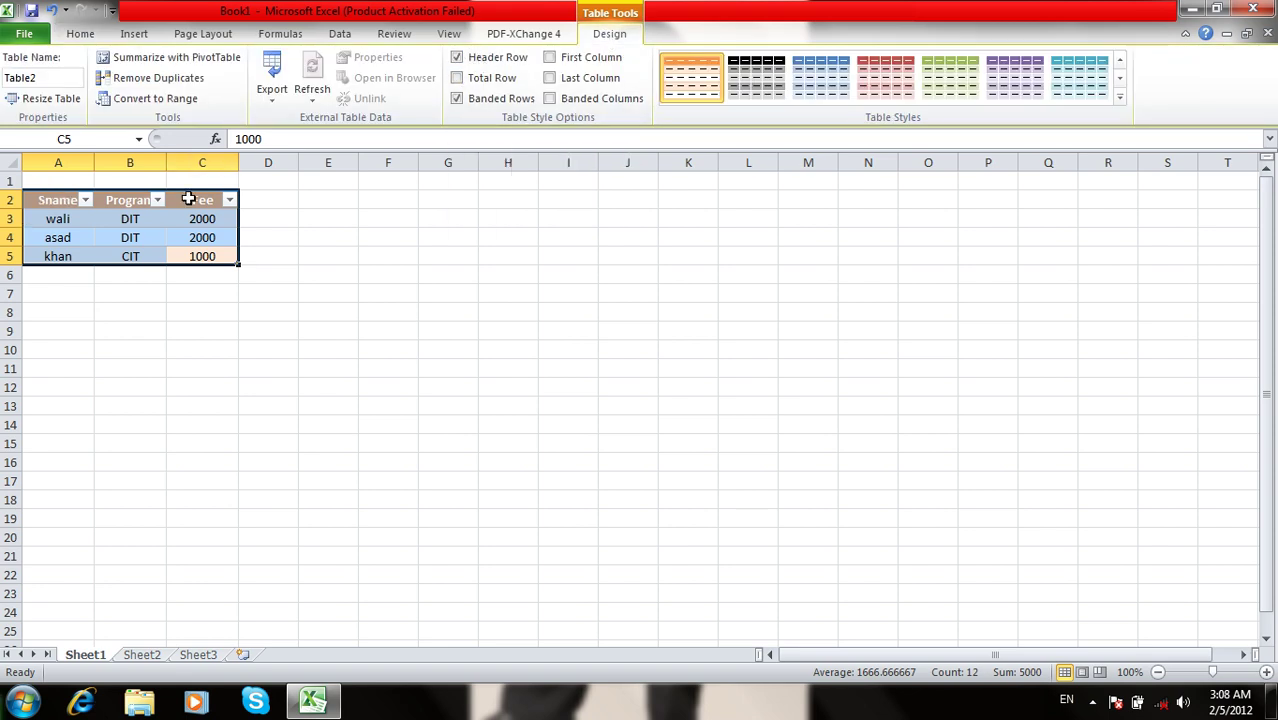
left_click(466, 62)
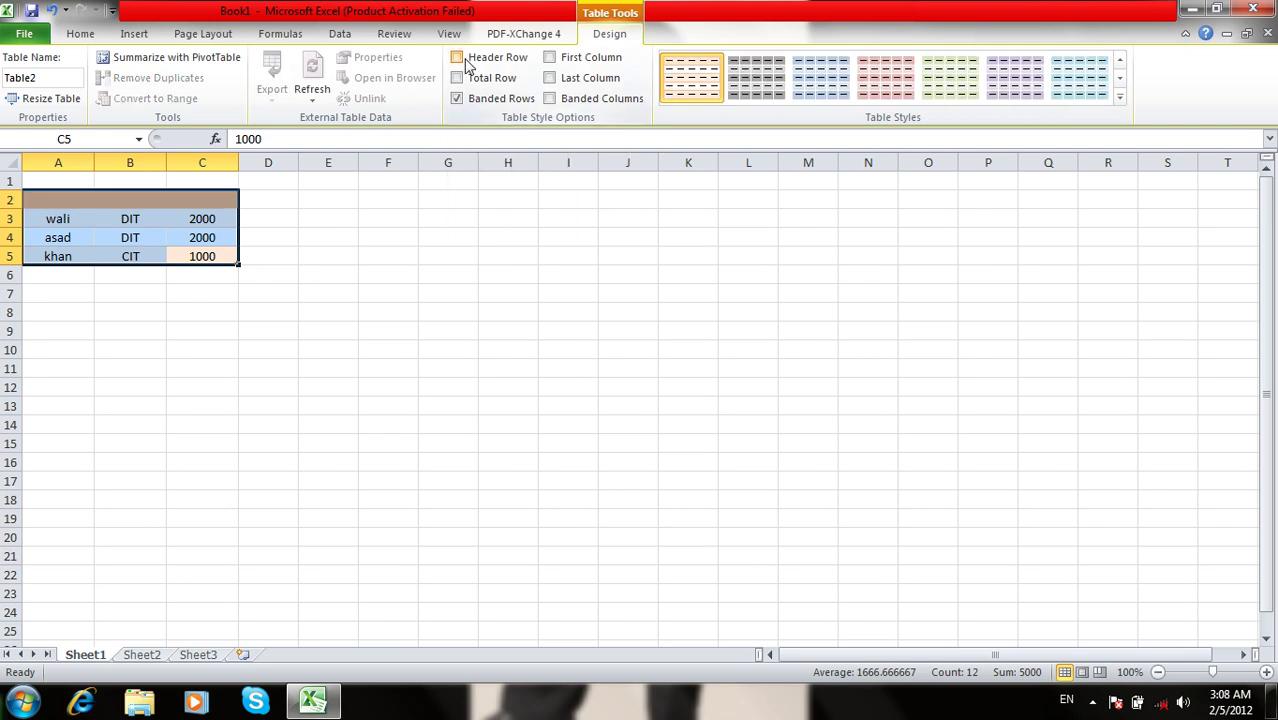
left_click(466, 62)
left_click(466, 62)
left_click(466, 62)
left_click(466, 62)
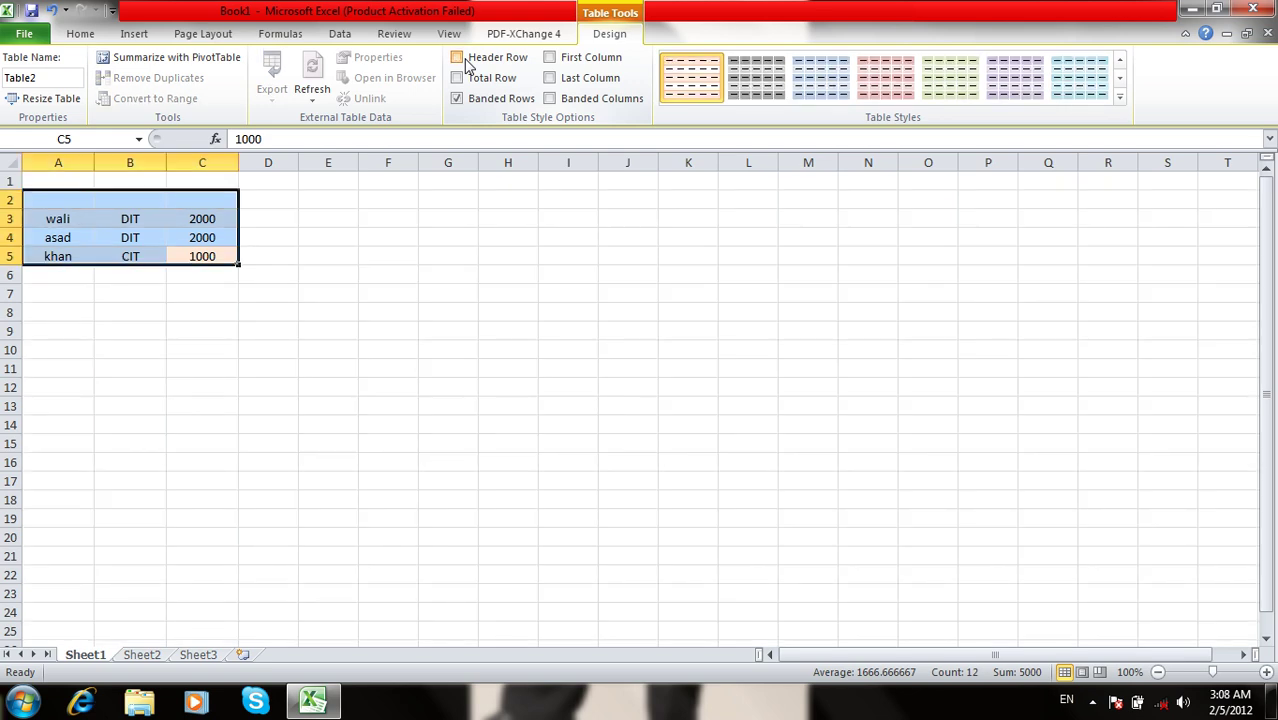
left_click(466, 62)
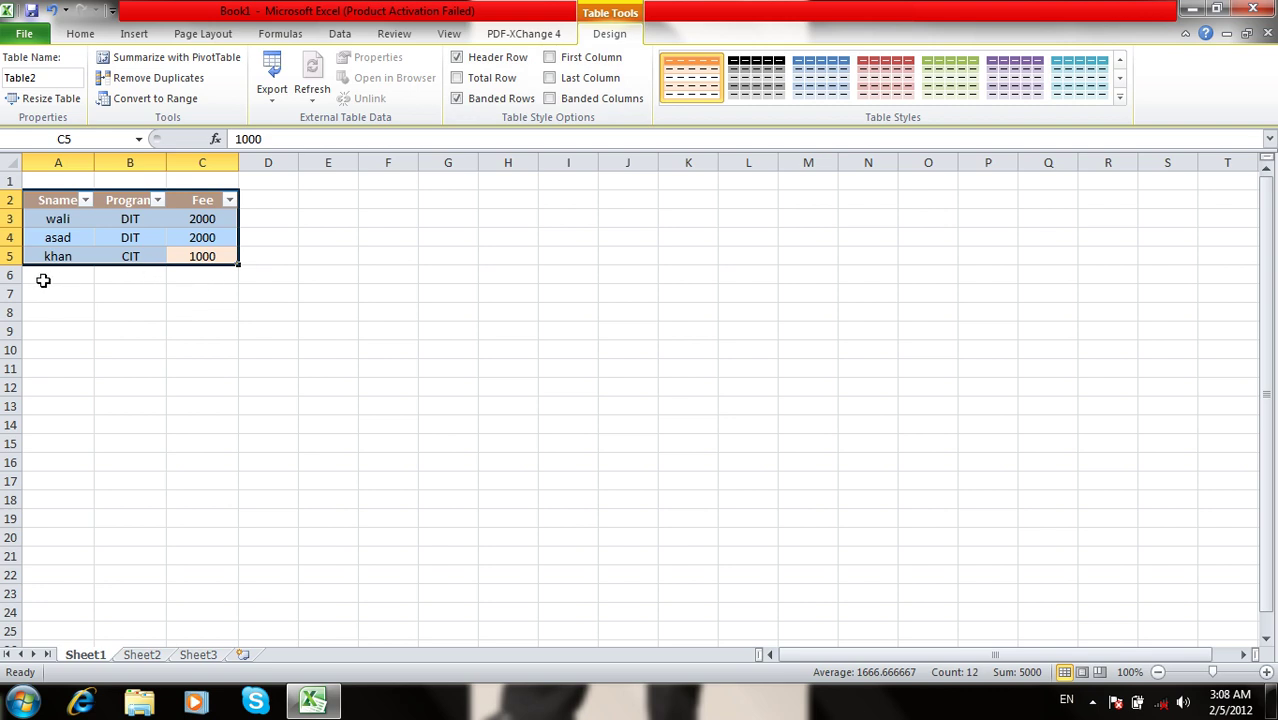
- Add a Total row of 5000, bold the first column, emphasise the last column, keep rows banded
left_click(490, 84)
left_click(490, 84)
left_click(500, 100)
left_click(500, 100)
left_click(567, 60)
left_click(500, 80)
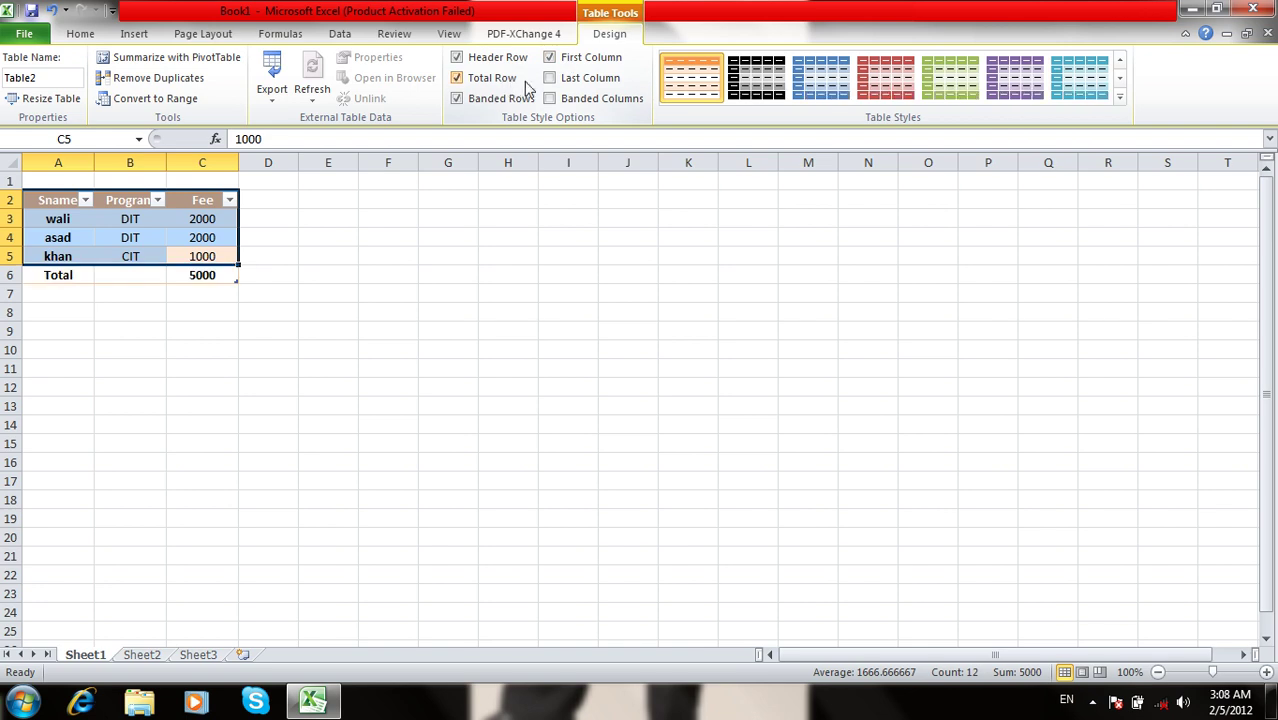
left_click(553, 84)
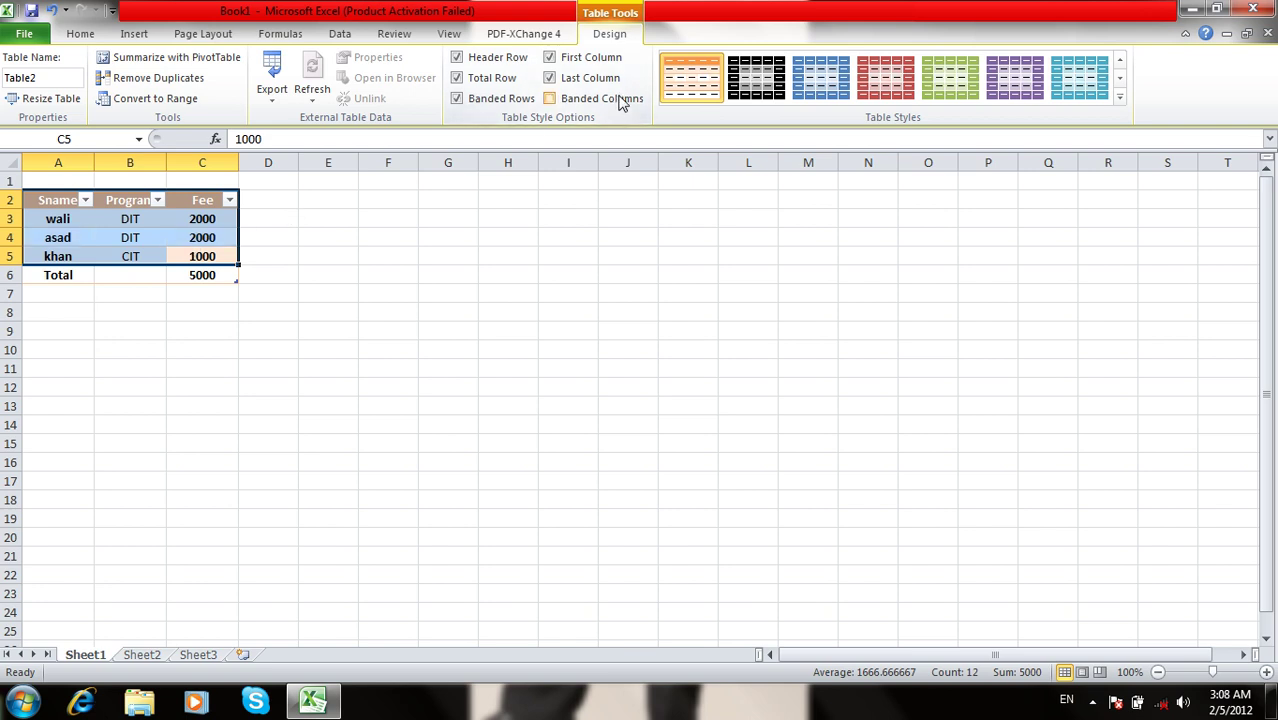
left_click(443, 260)
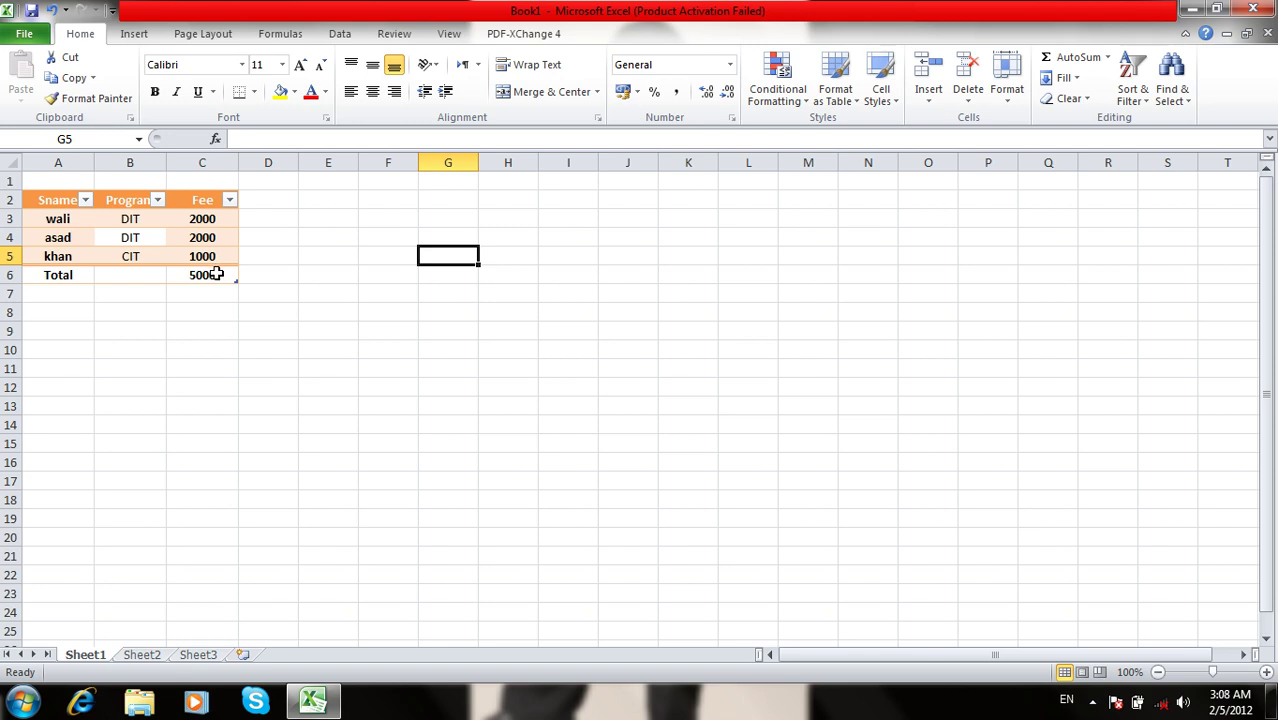
left_click_drag(216, 273, 61, 199)
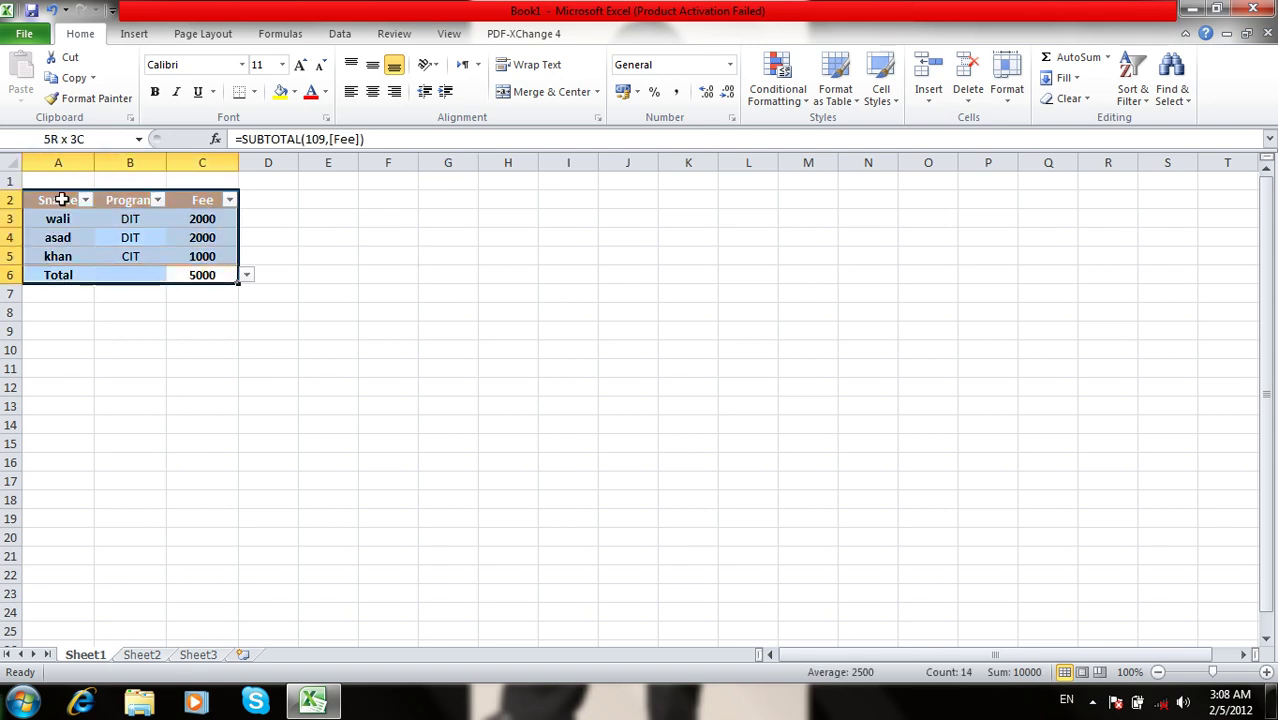
- Restyle the table with a red Light table style
left_click(82, 33)
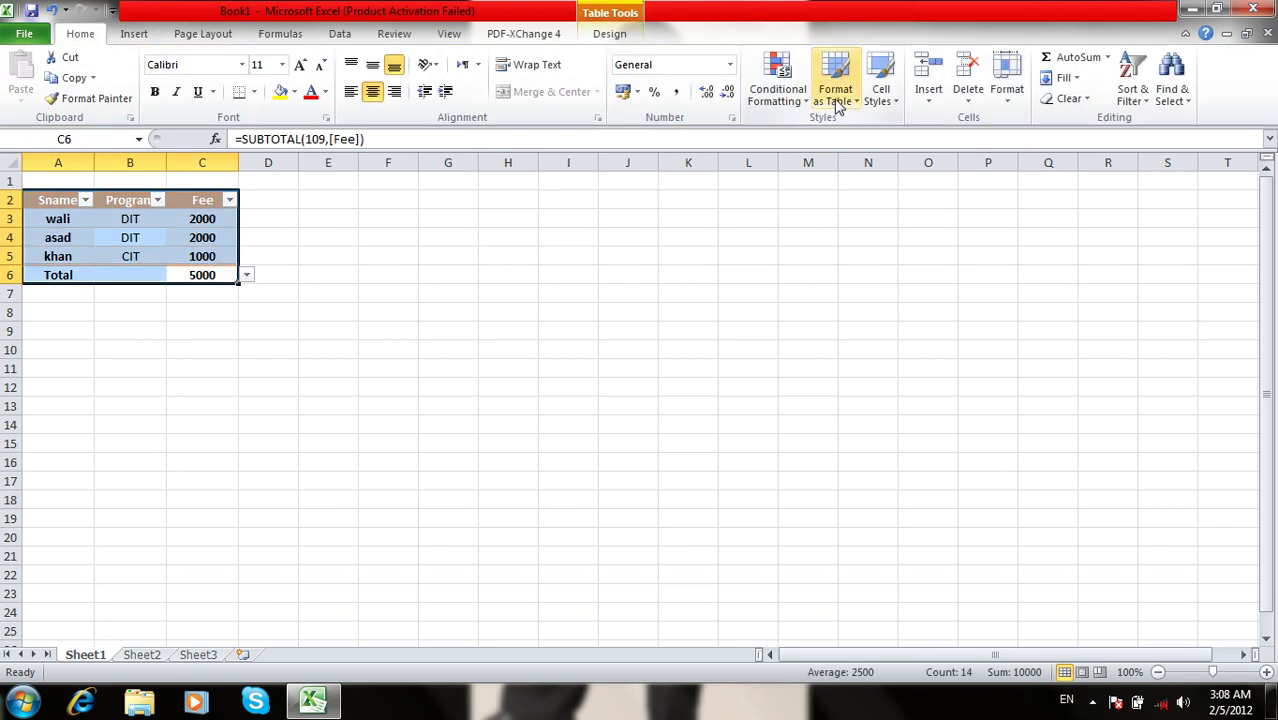
left_click(835, 75)
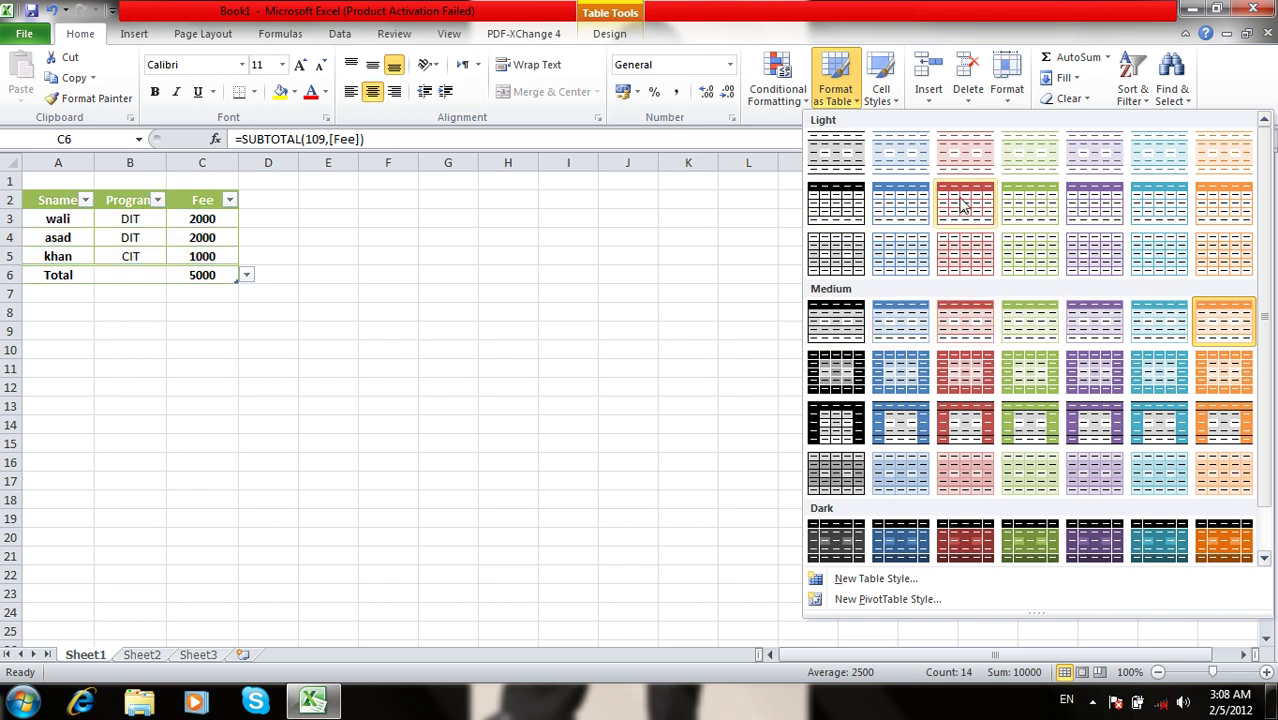
left_click(946, 216)
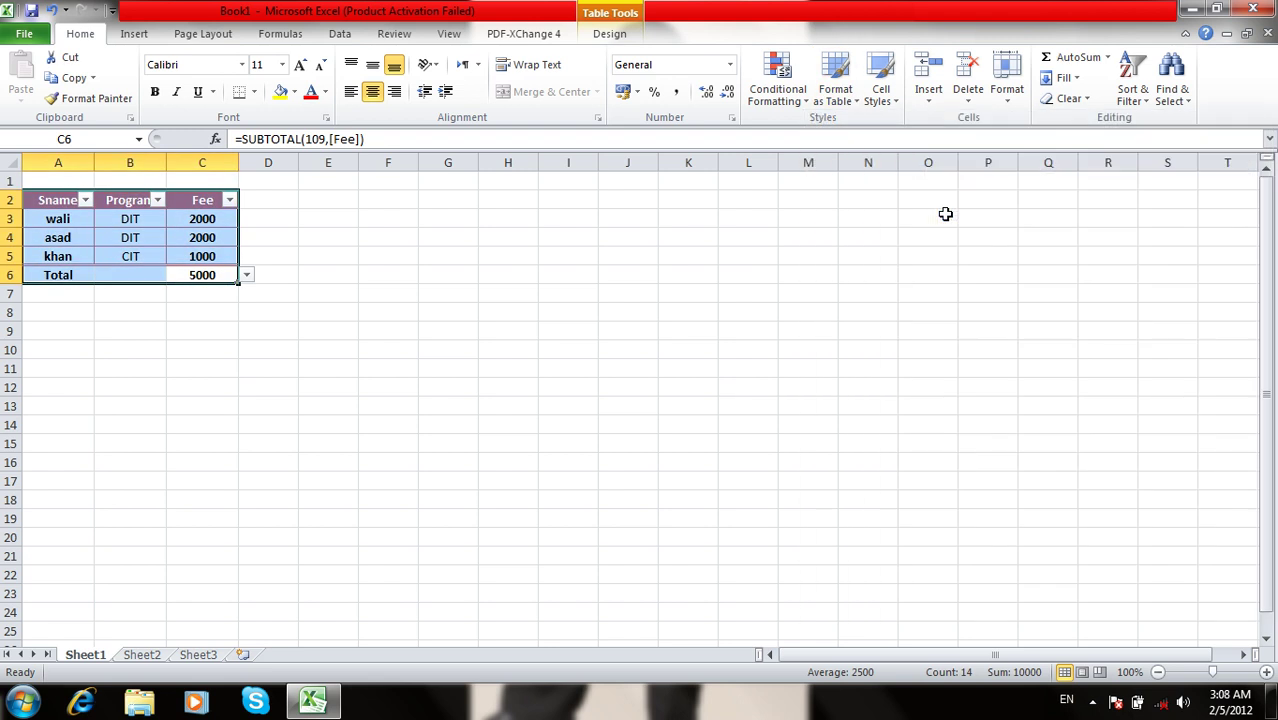
- Start a new custom table style via Format as Table's New Table Style option
left_click(834, 85)
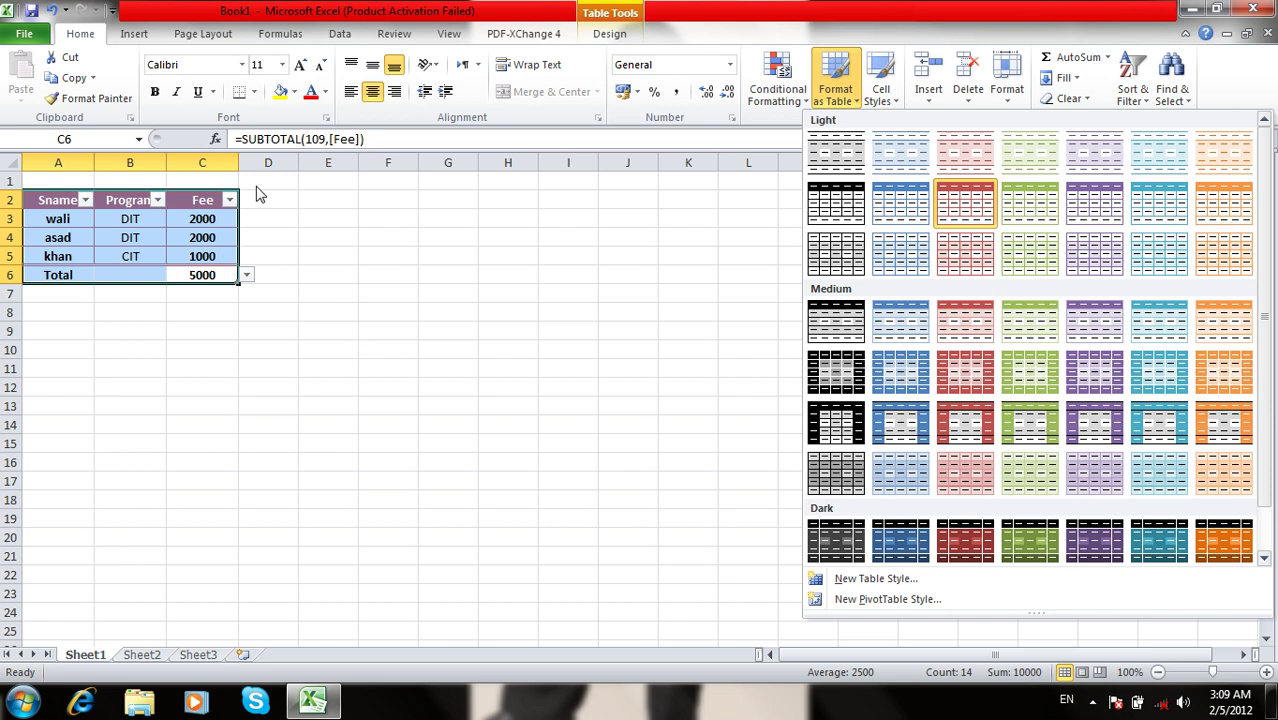
left_click(134, 34)
left_click(28, 92)
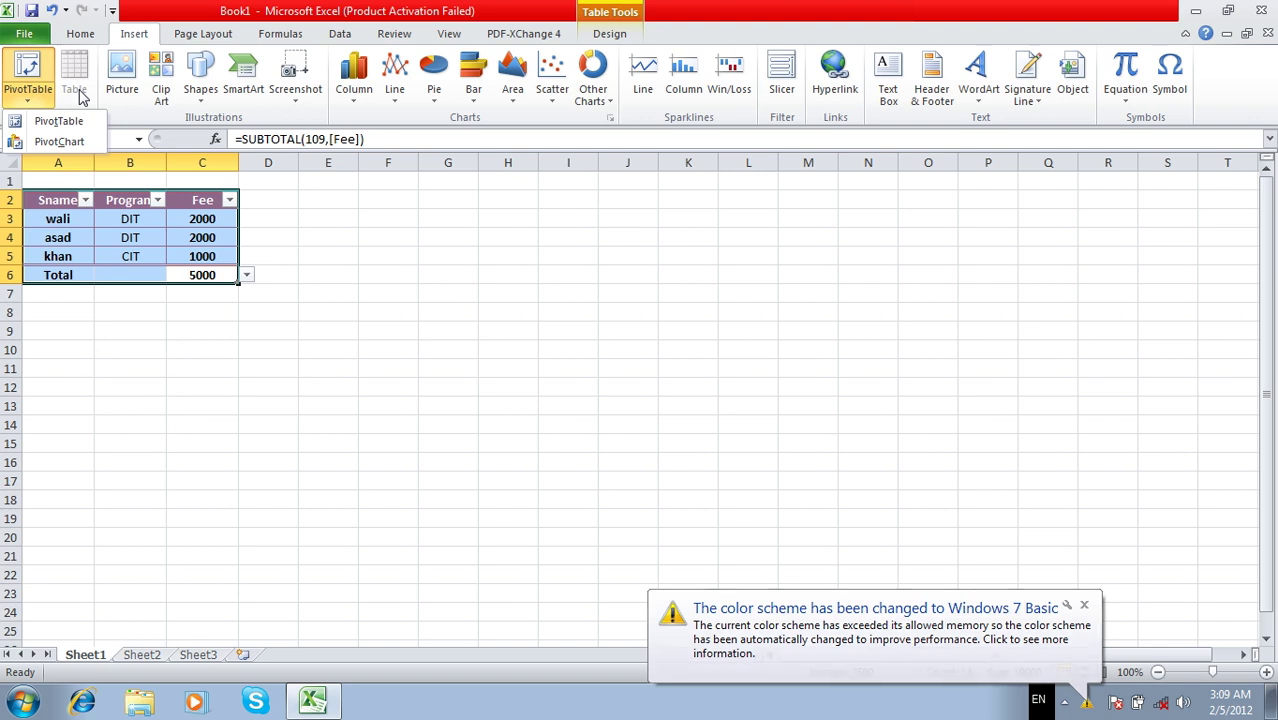
left_click(88, 36)
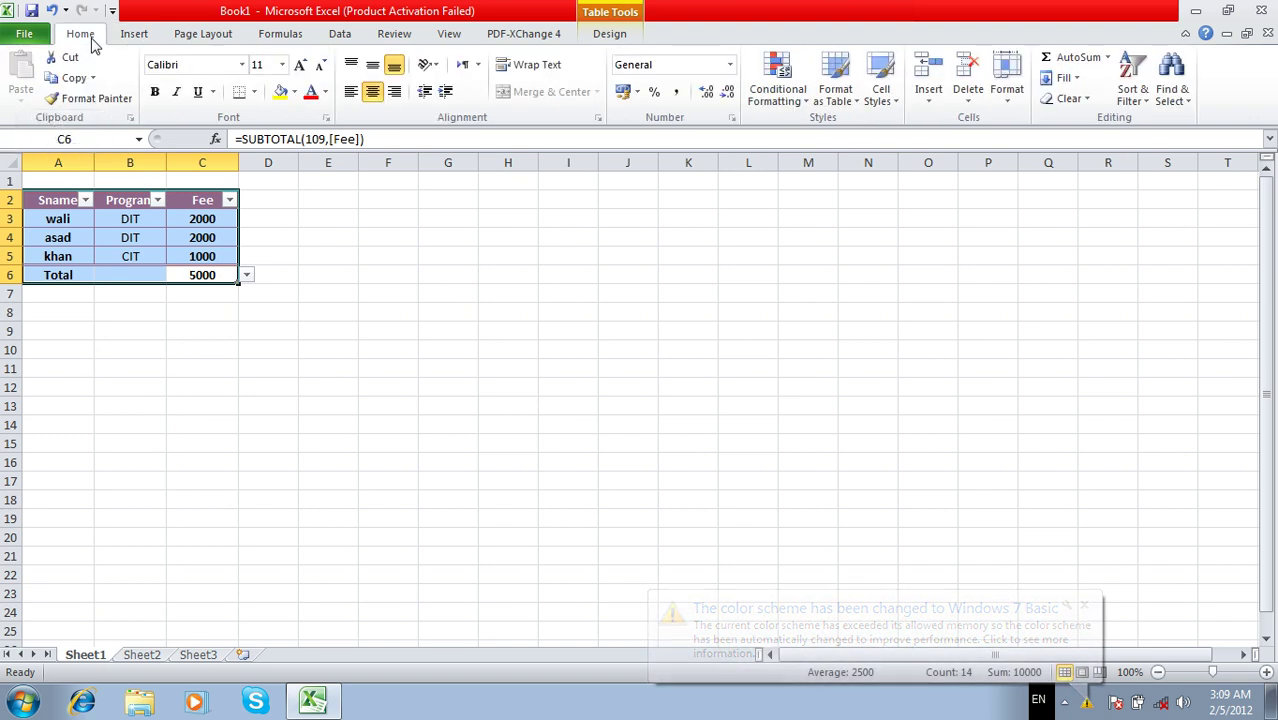
left_click(829, 104)
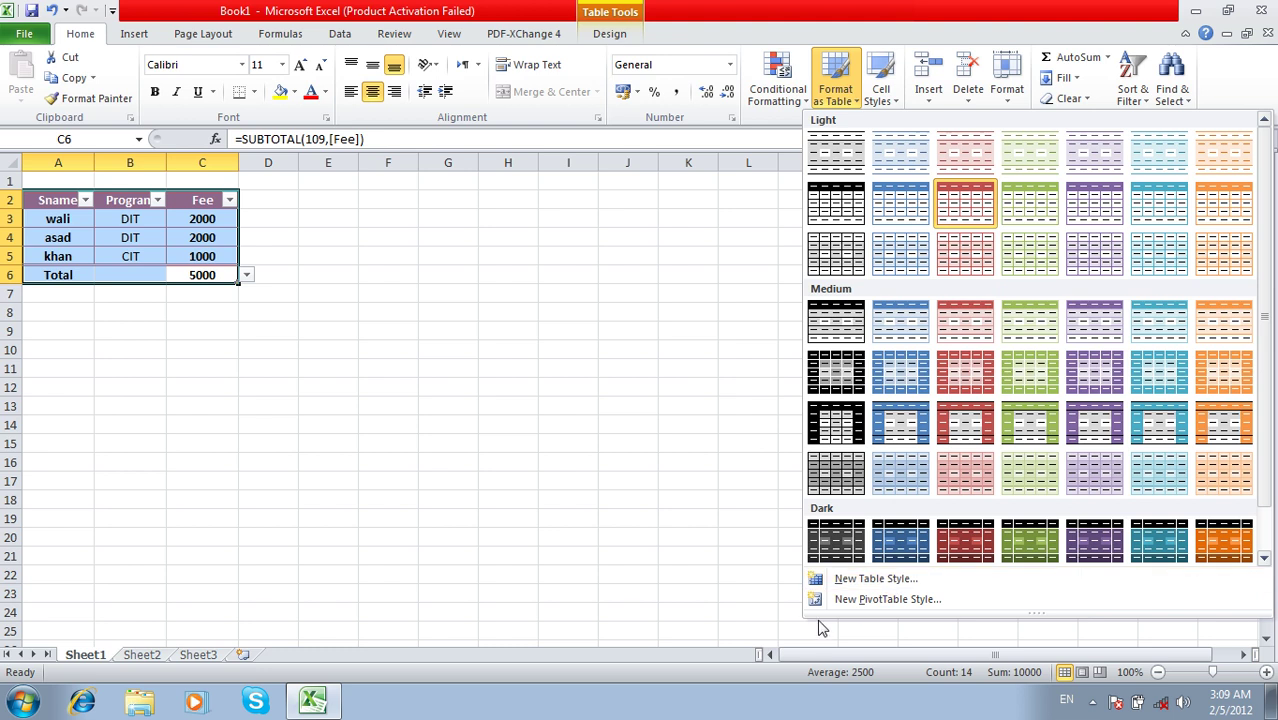
left_click(316, 204)
left_click(840, 104)
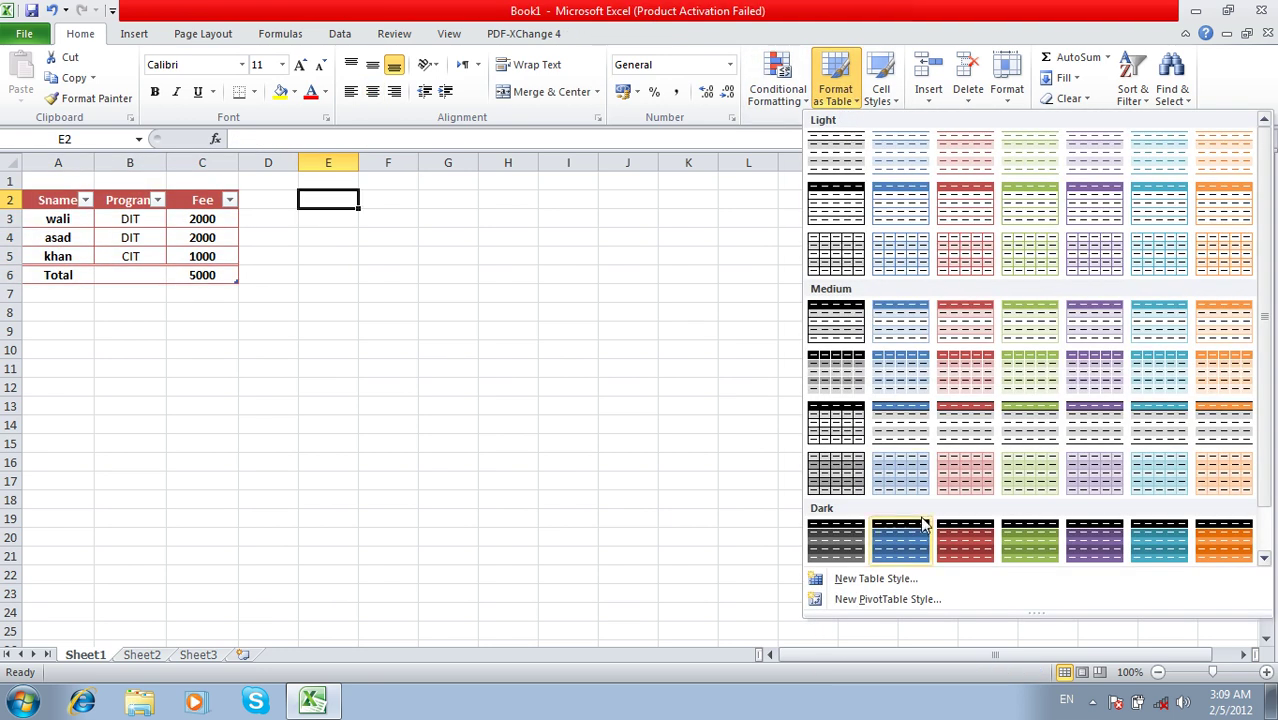
left_click(875, 578)
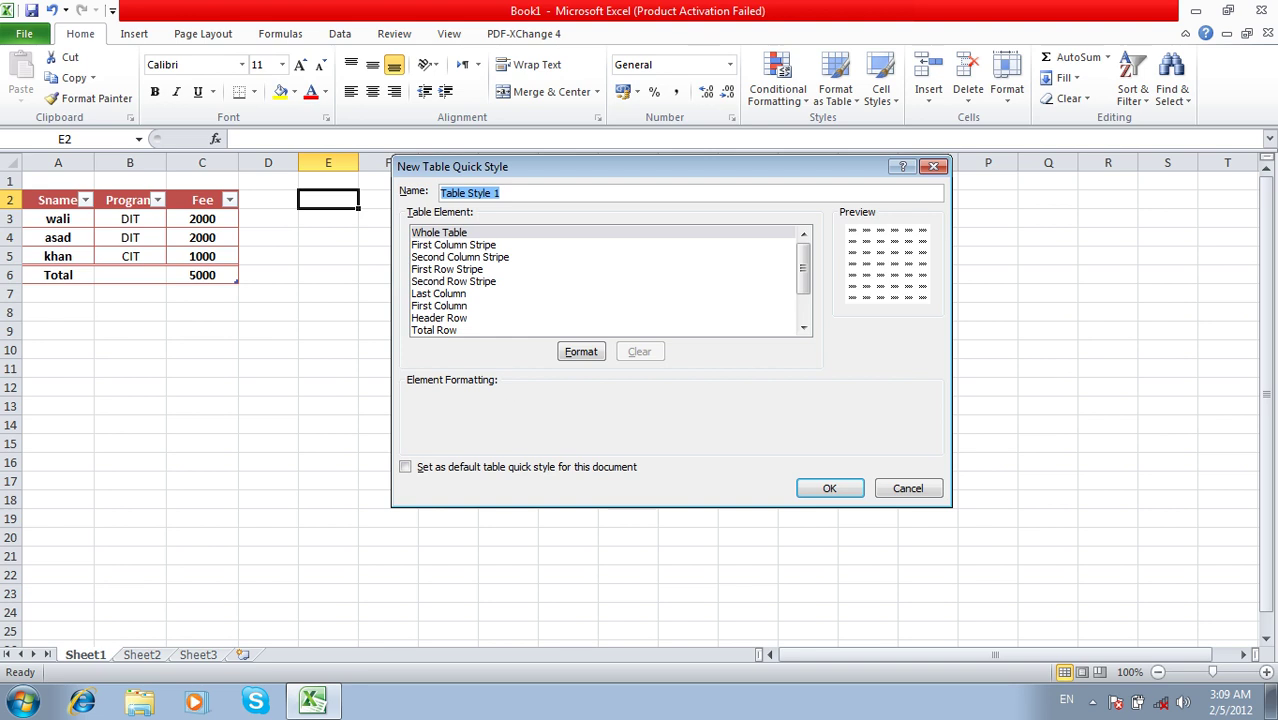
- Name the new style 'Custome style for table' and open Format for its Header Row element
left_click(440, 318)
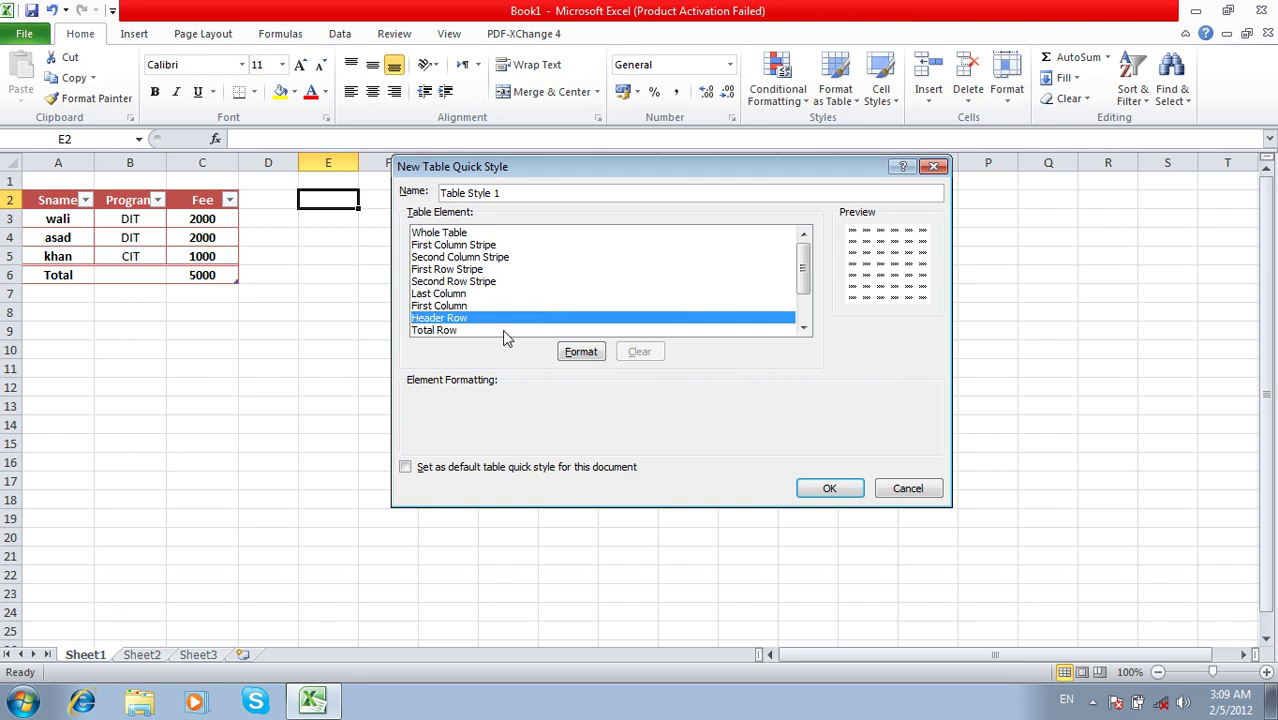
left_click(505, 193)
left_click_drag(503, 193, 271, 187)
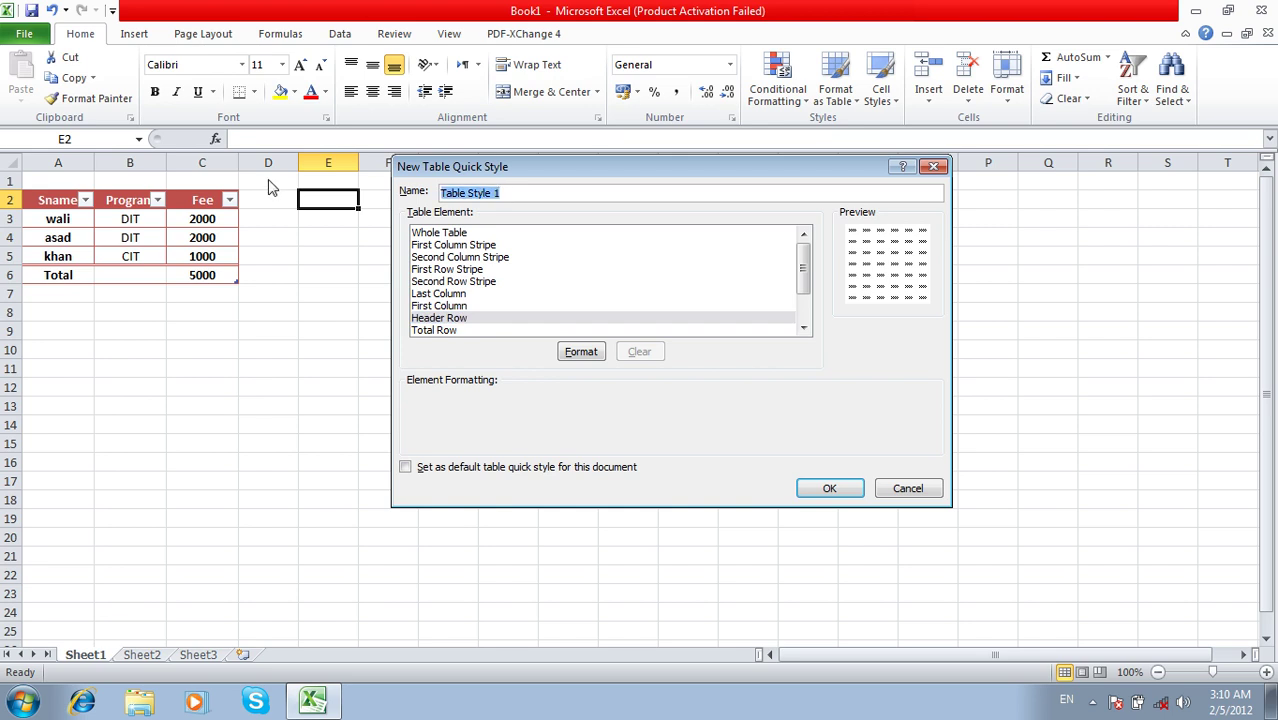
type("Custom")
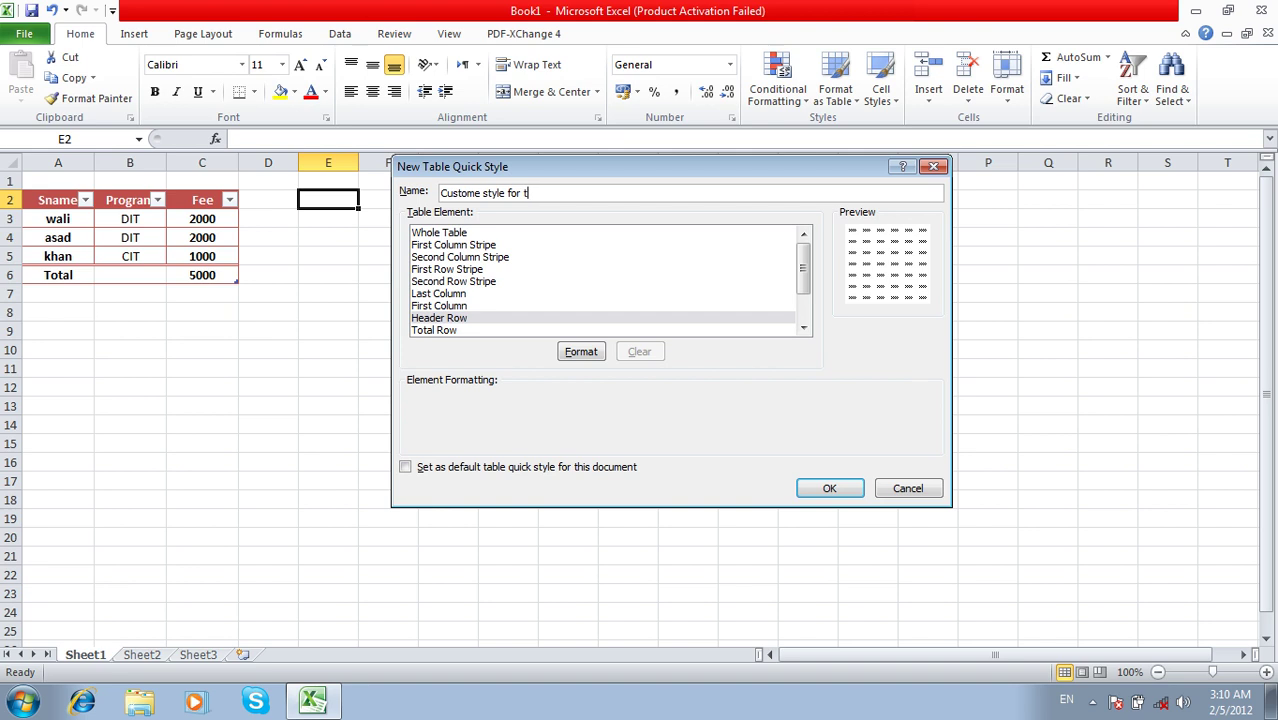
left_click(574, 358)
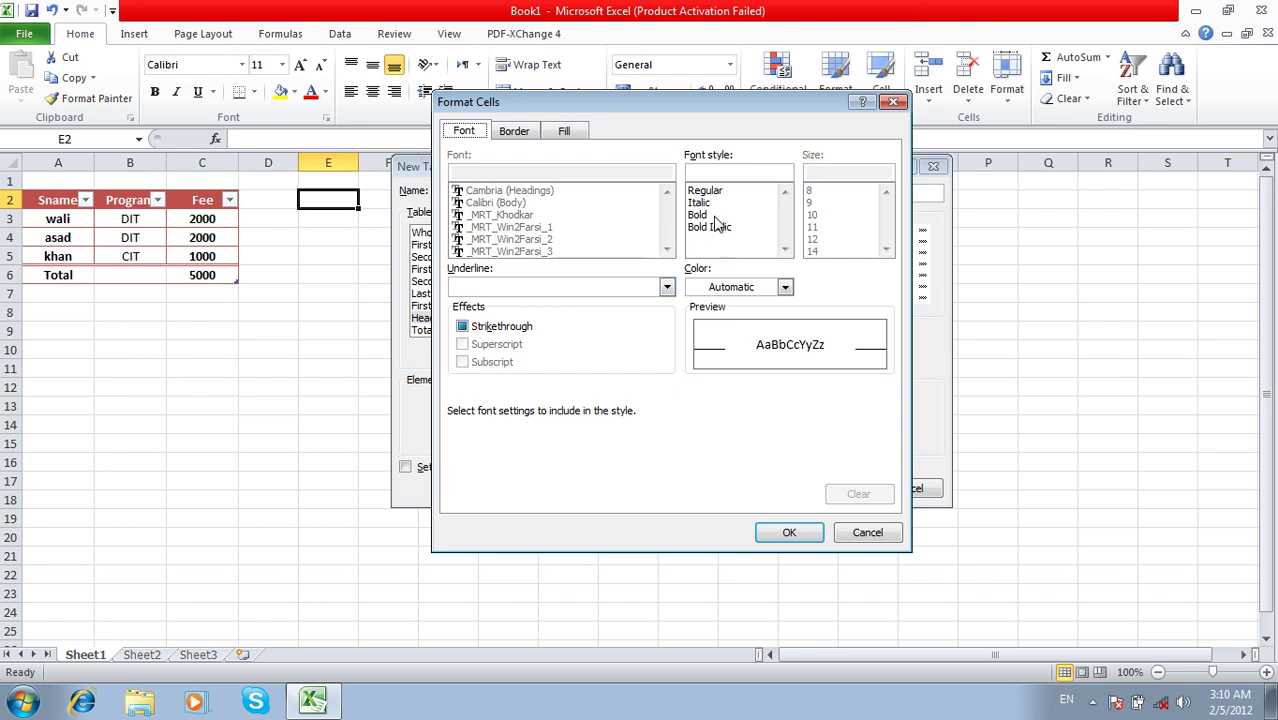
- Make the header row font bold, double-underlined and dark blue
left_click(716, 216)
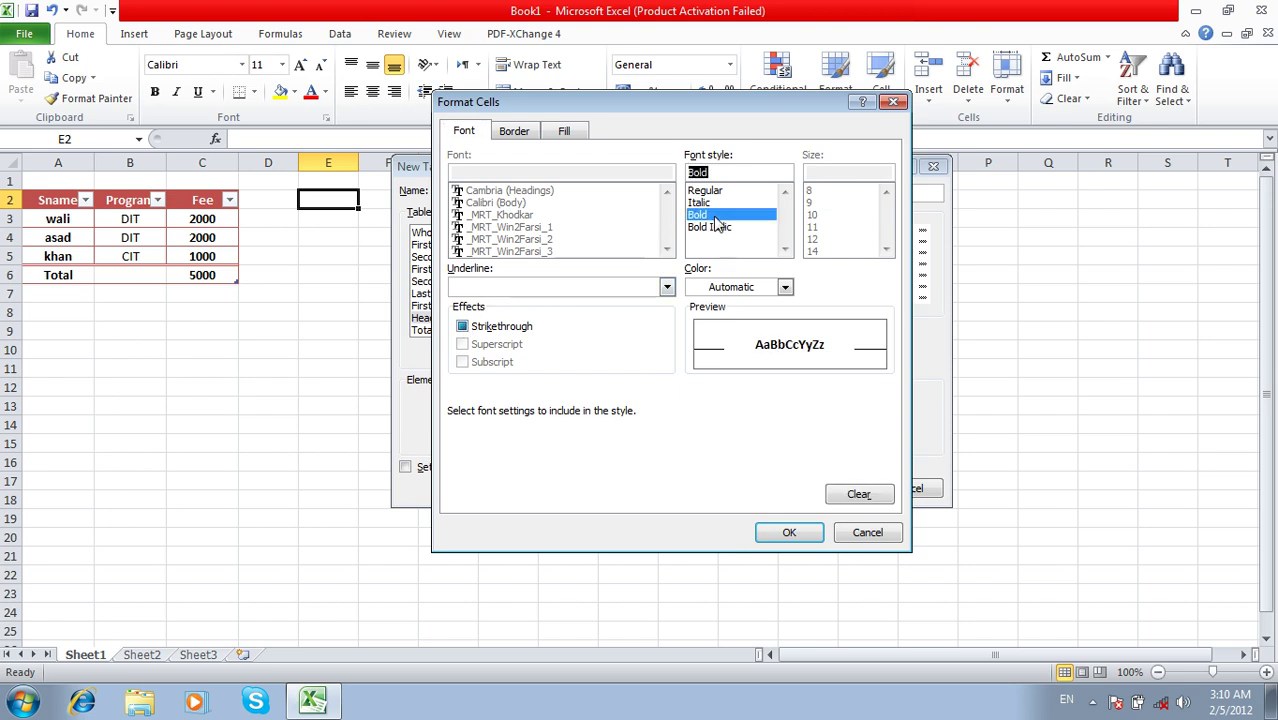
left_click_drag(695, 111, 922, 77)
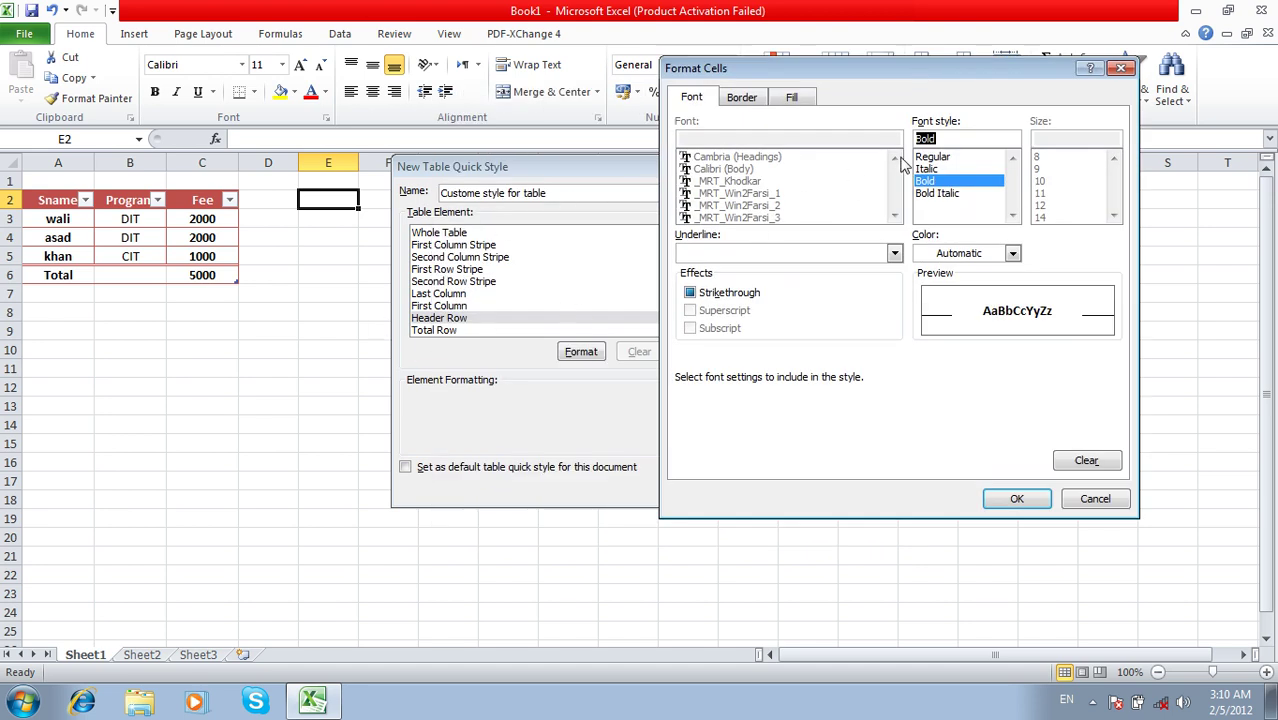
left_click(894, 254)
left_click(770, 296)
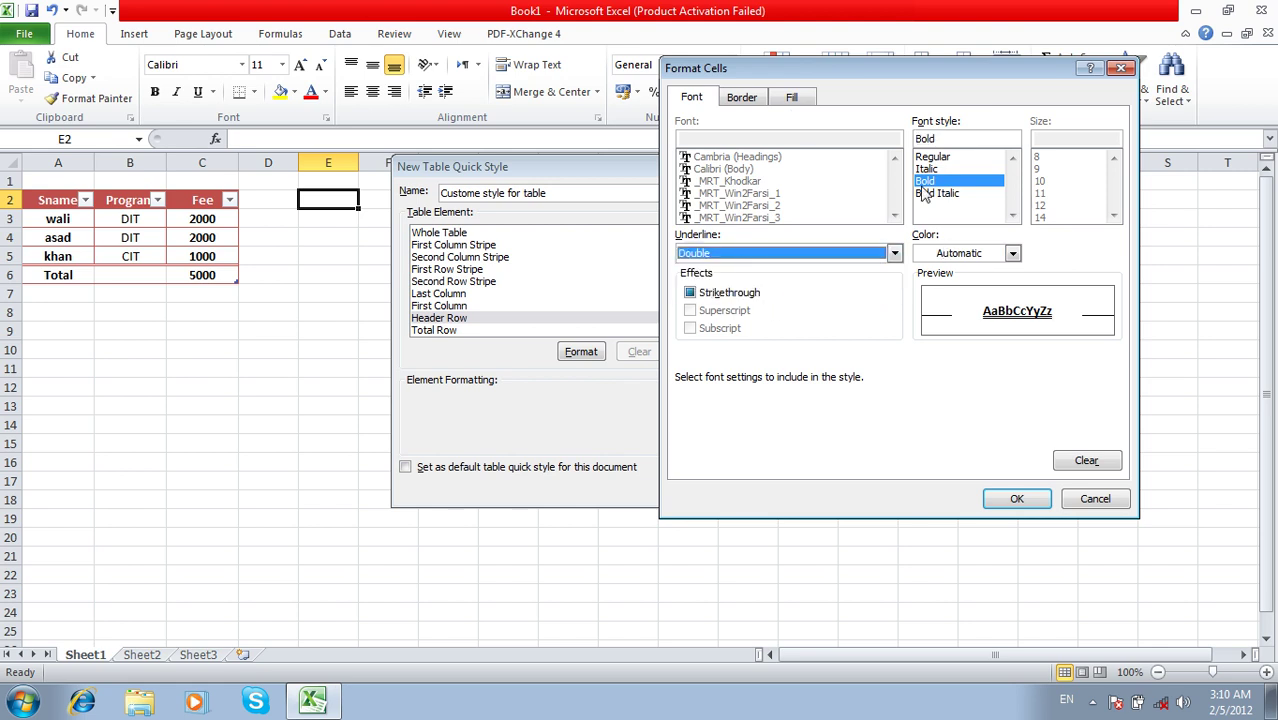
left_click(948, 253)
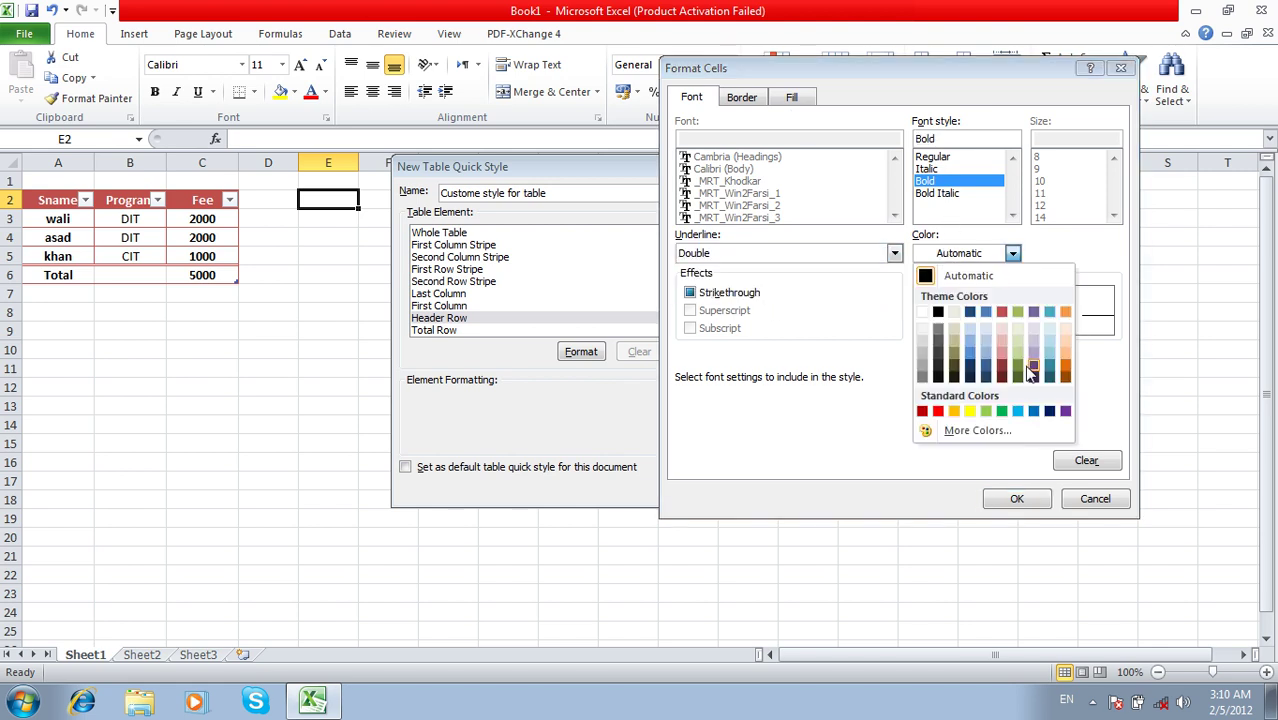
left_click(1049, 411)
- Give the header row outline and dashed inside borders plus light blue fill, then save the style
left_click(737, 95)
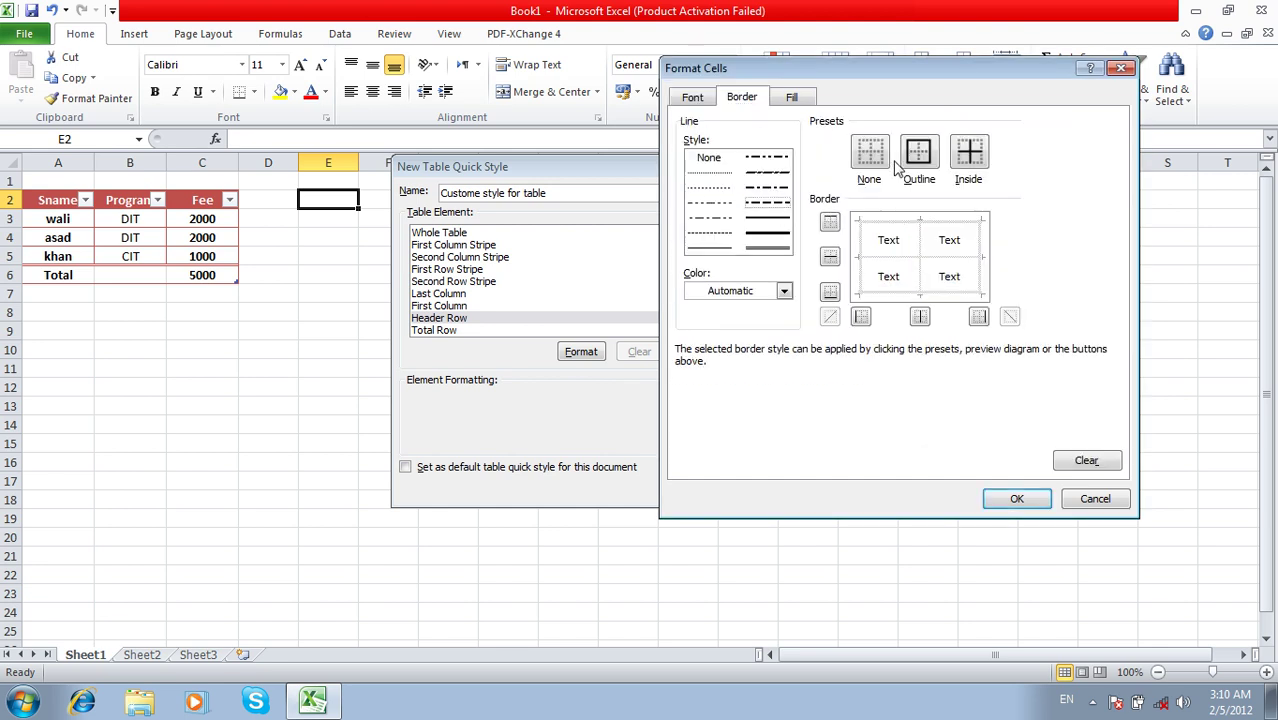
left_click(918, 155)
left_click(919, 315)
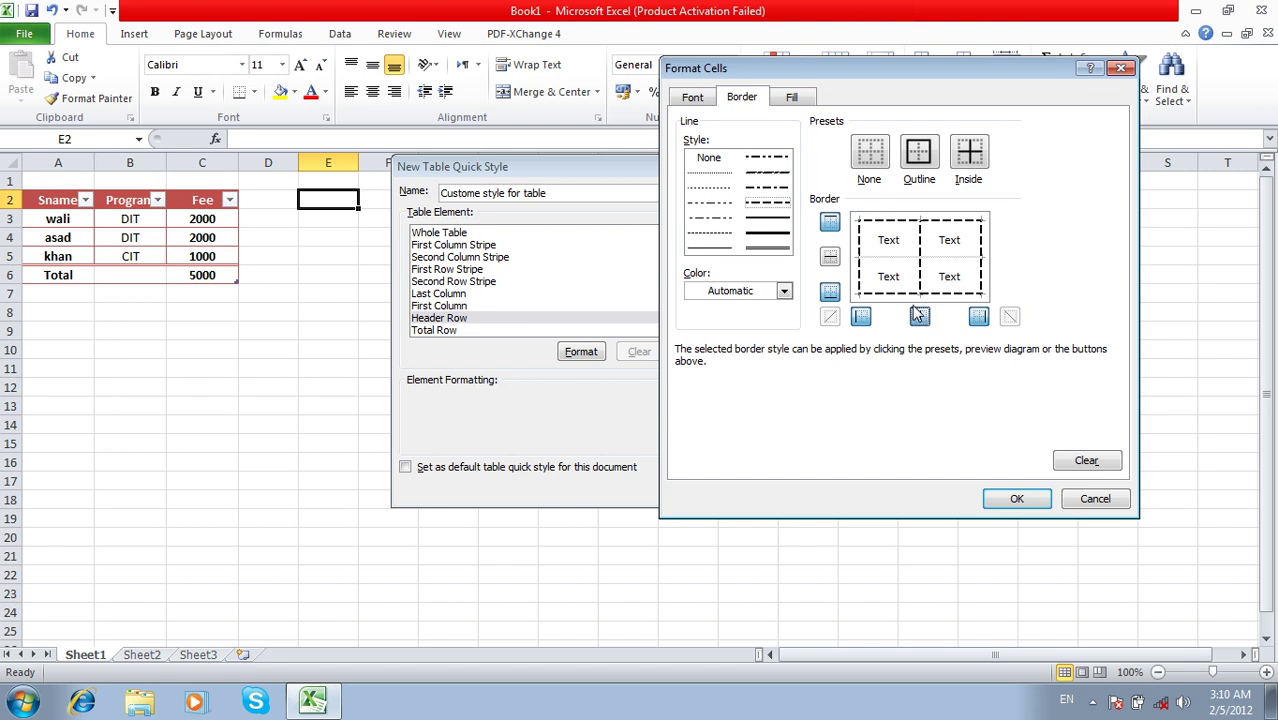
left_click(832, 258)
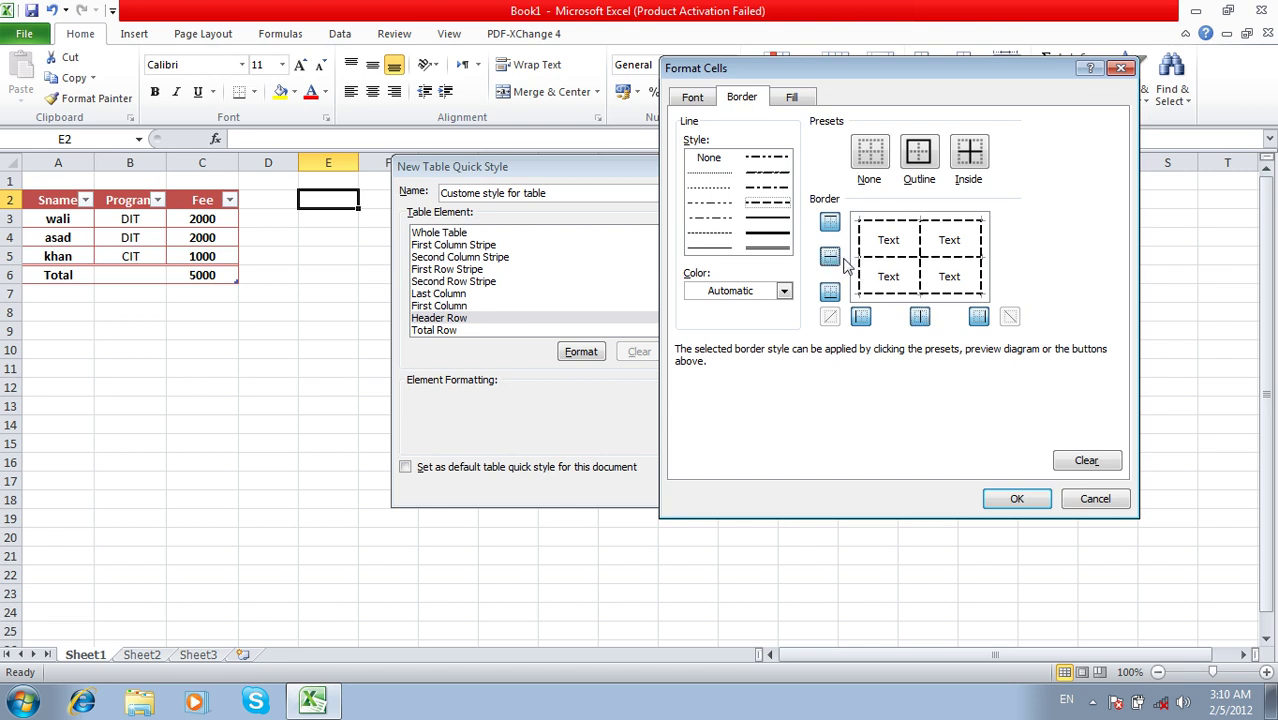
left_click(793, 97)
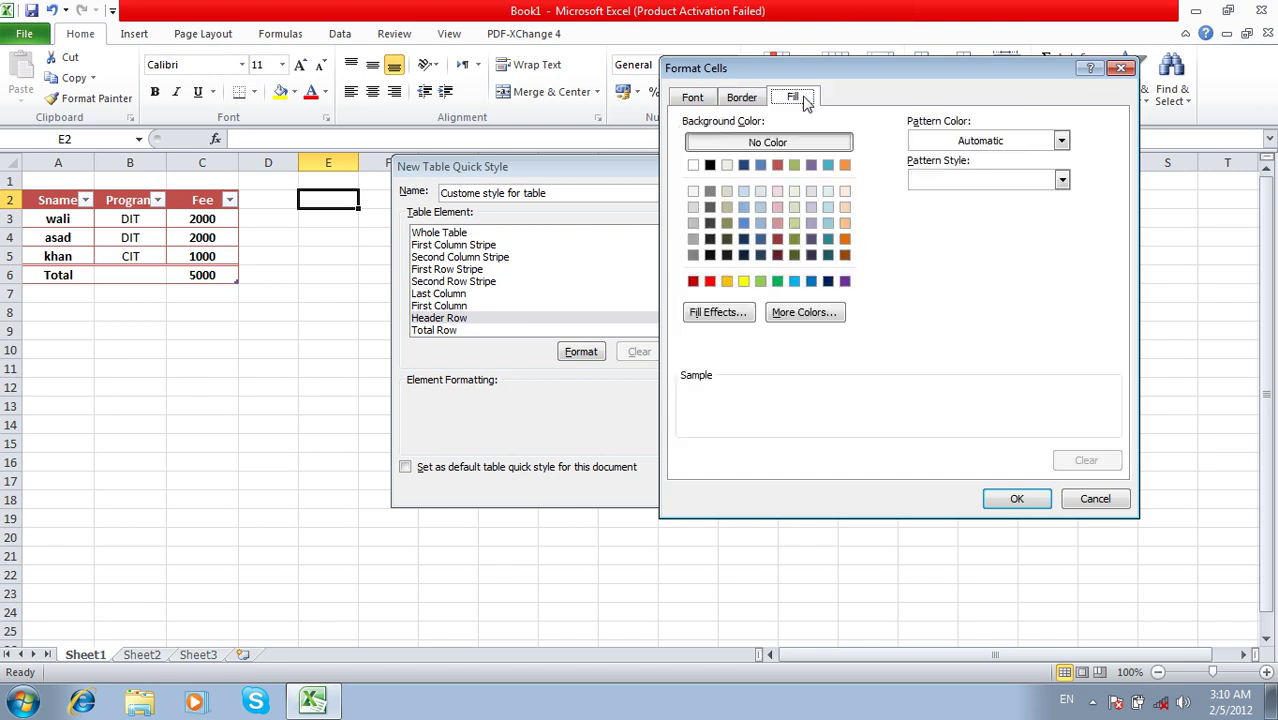
left_click(743, 191)
left_click(1038, 506)
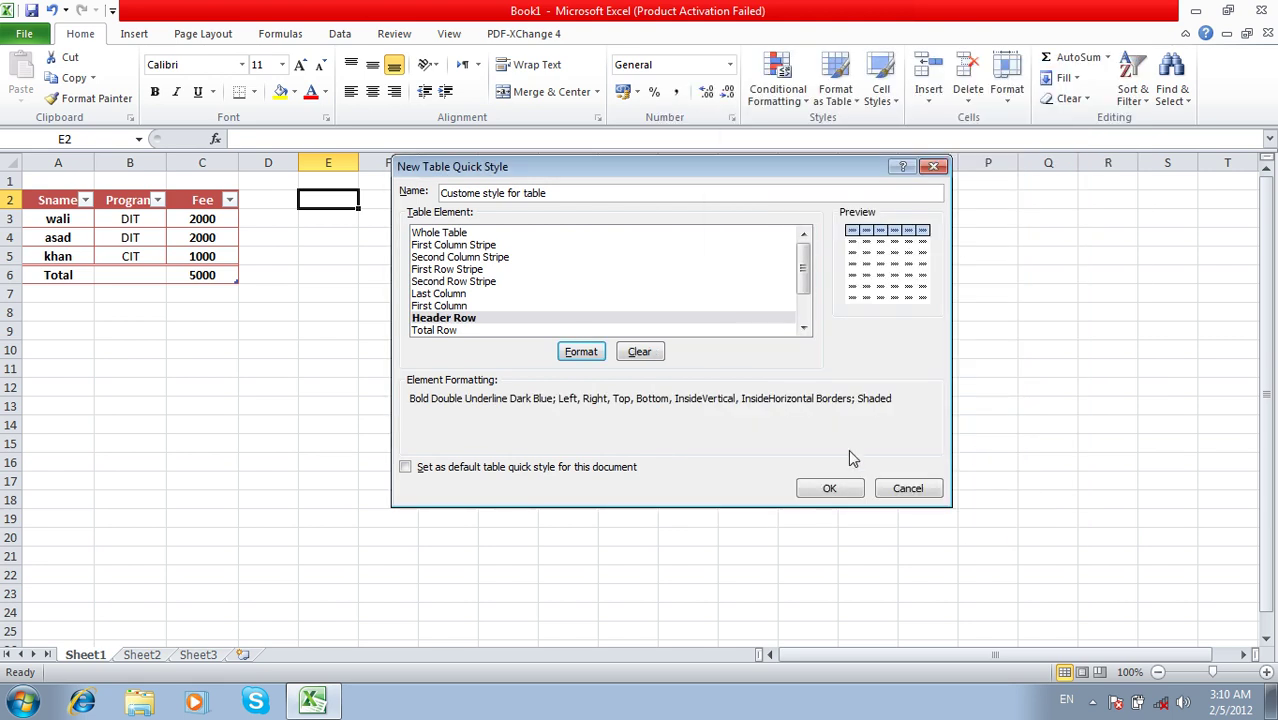
left_click(826, 487)
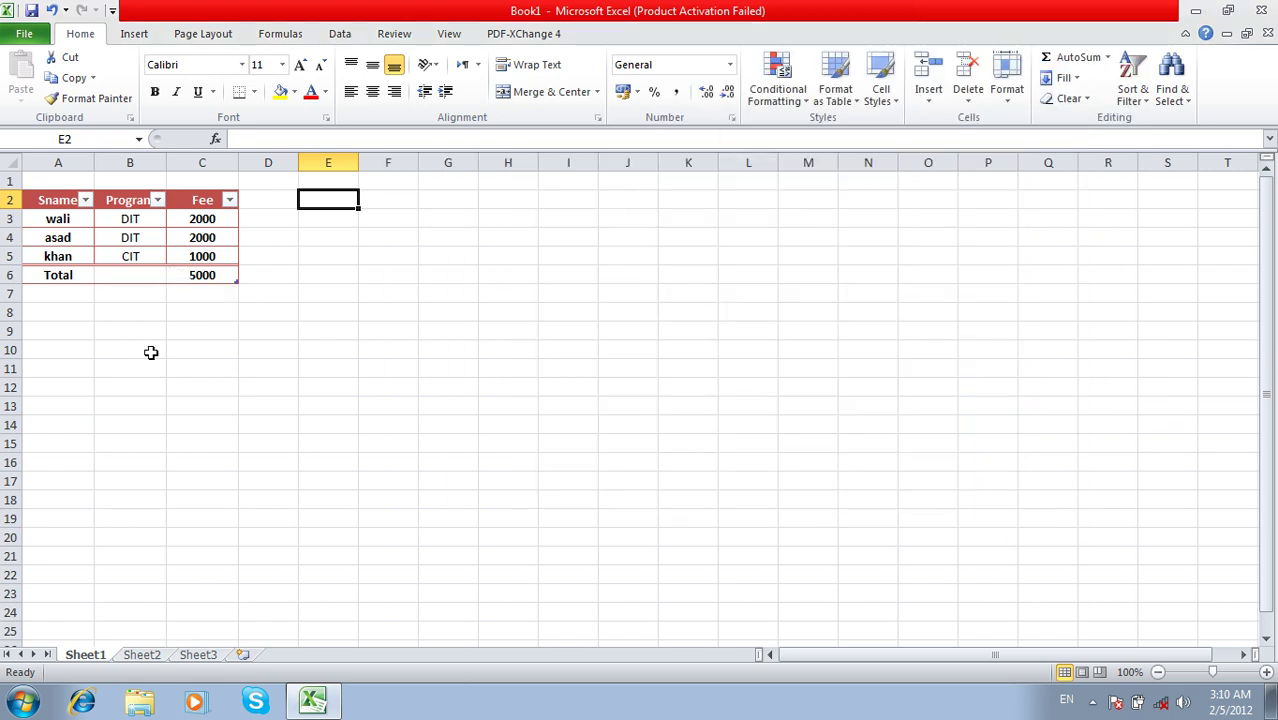
- Enter the headers EmpName, Post and Salary across A8:C8
left_click(41, 313)
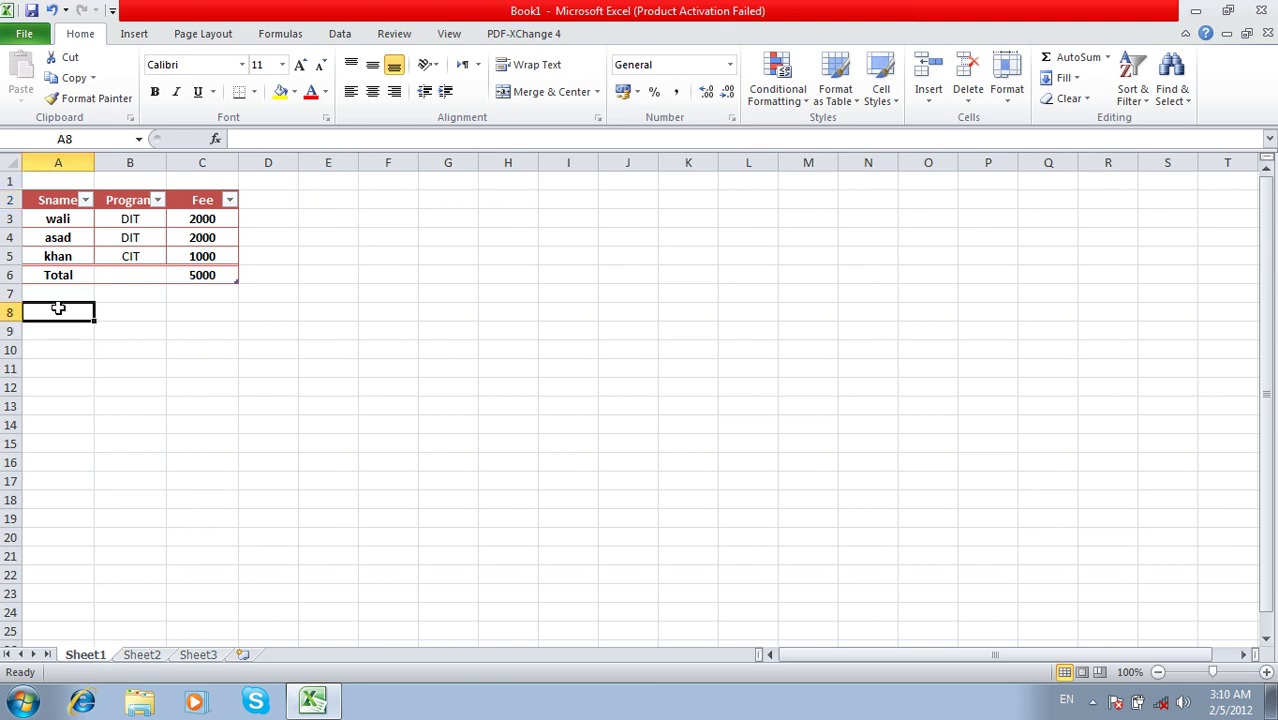
type("EmpName")
key("Tab")
type("Post")
key("Tab")
type("Salary")
key("Return")
- List the employee names wali, ali and khan in A9:A11
type("wali")
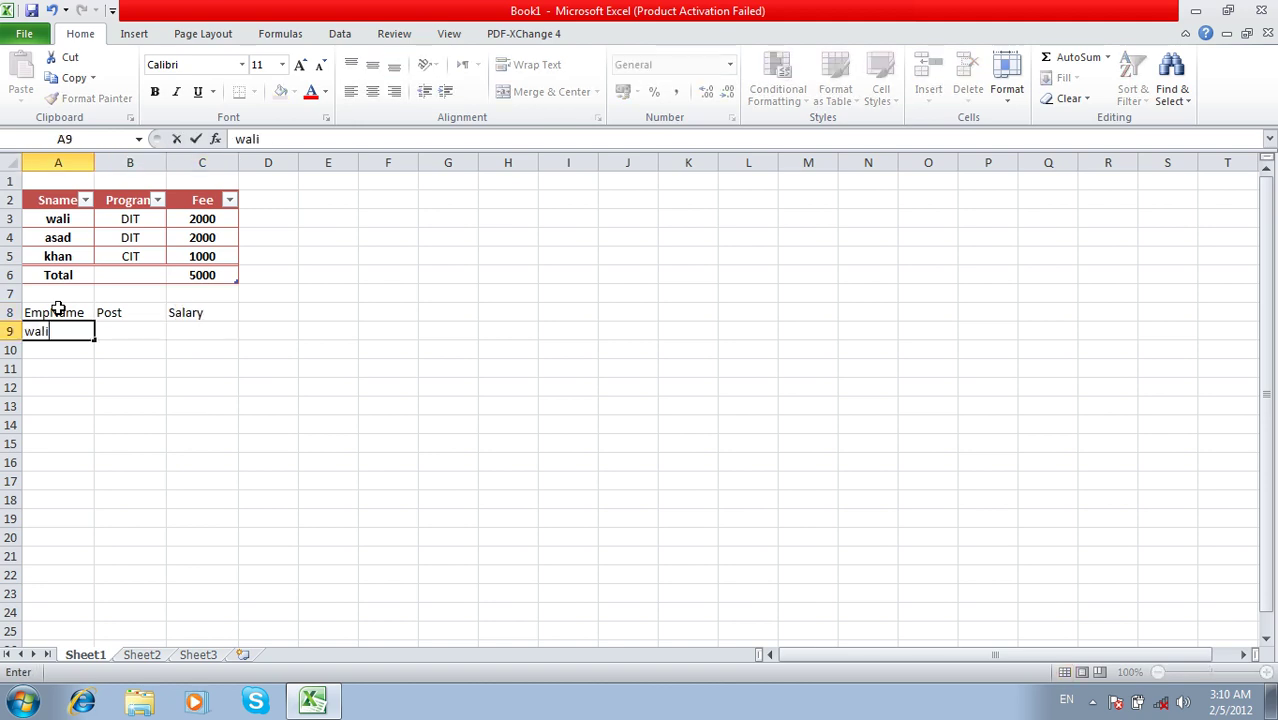
key("Return")
type("ali")
key("Return")
type("khan")
key("Tab")
- Fill the Post column with Doctor, worker and former
key("Up")
- Enter salaries 1000, 2000 and 3000 in C9:C11
key("Up")
type("Doctor")
key("Return")
type("worker")
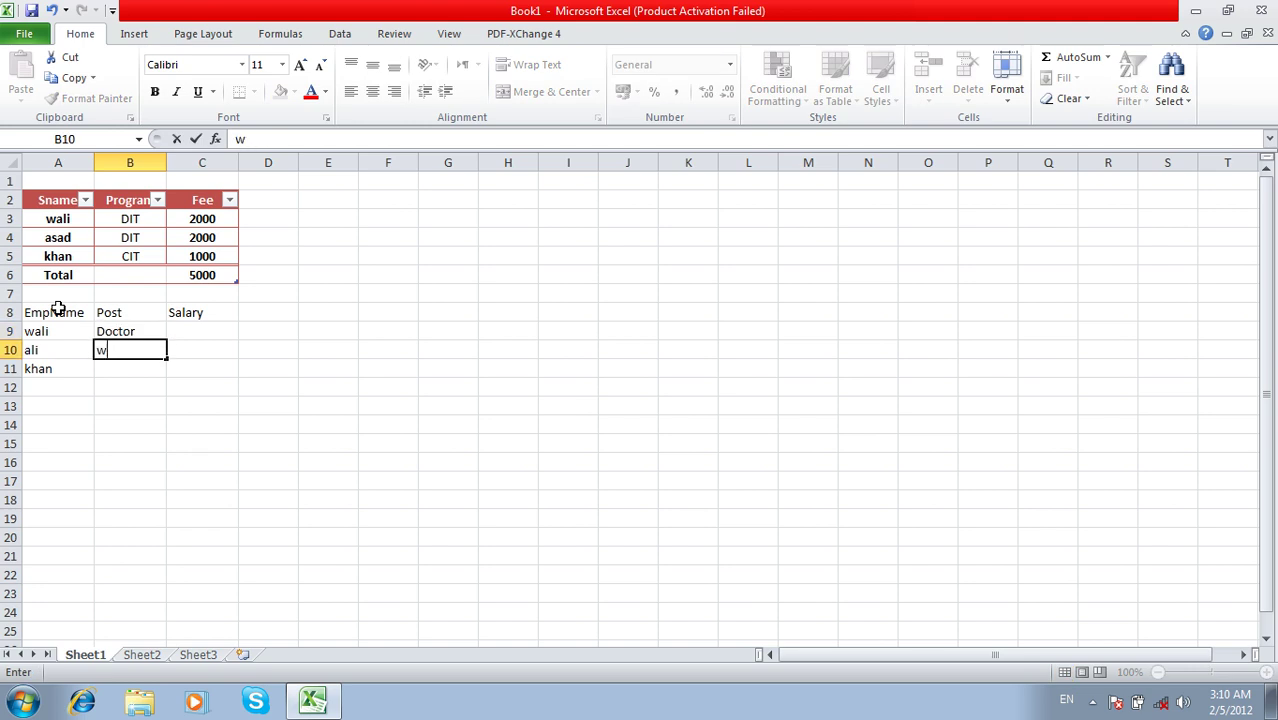
key("Return")
type("former")
key("Tab")
key("Up")
key("Up")
type("1000")
key("Return")
type("2000")
key("Return")
type("3-")
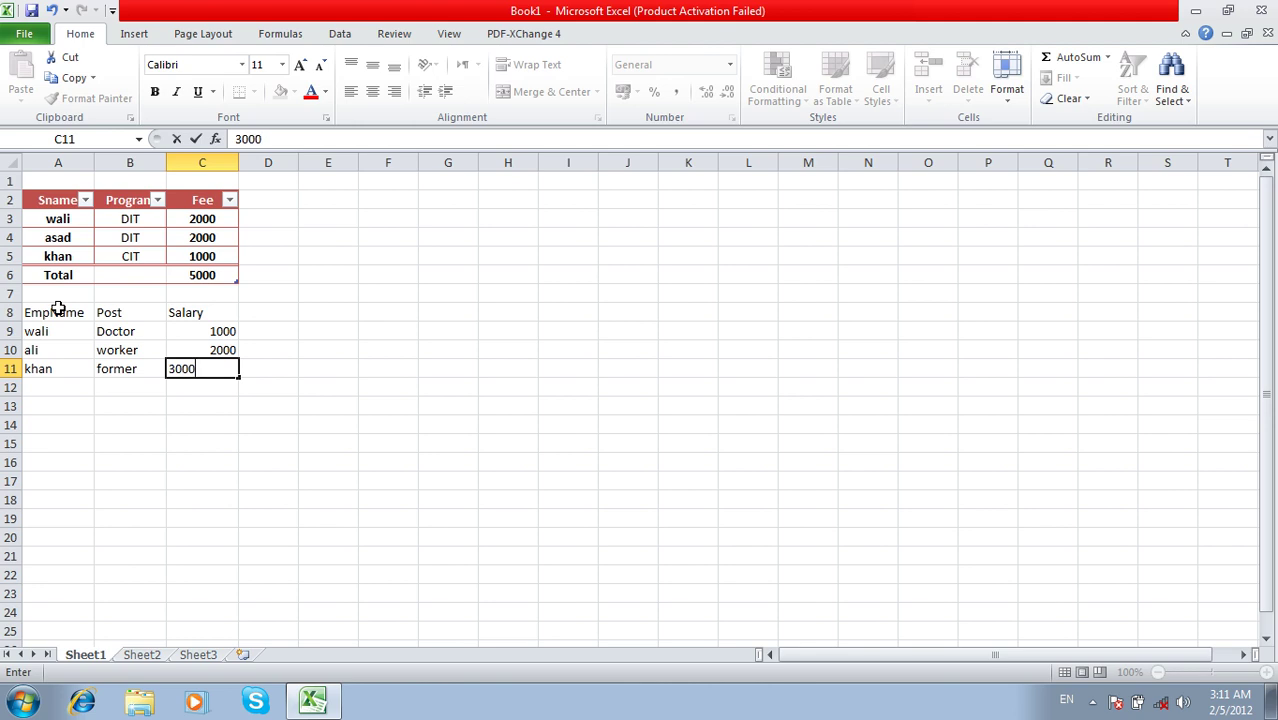
key("Return")
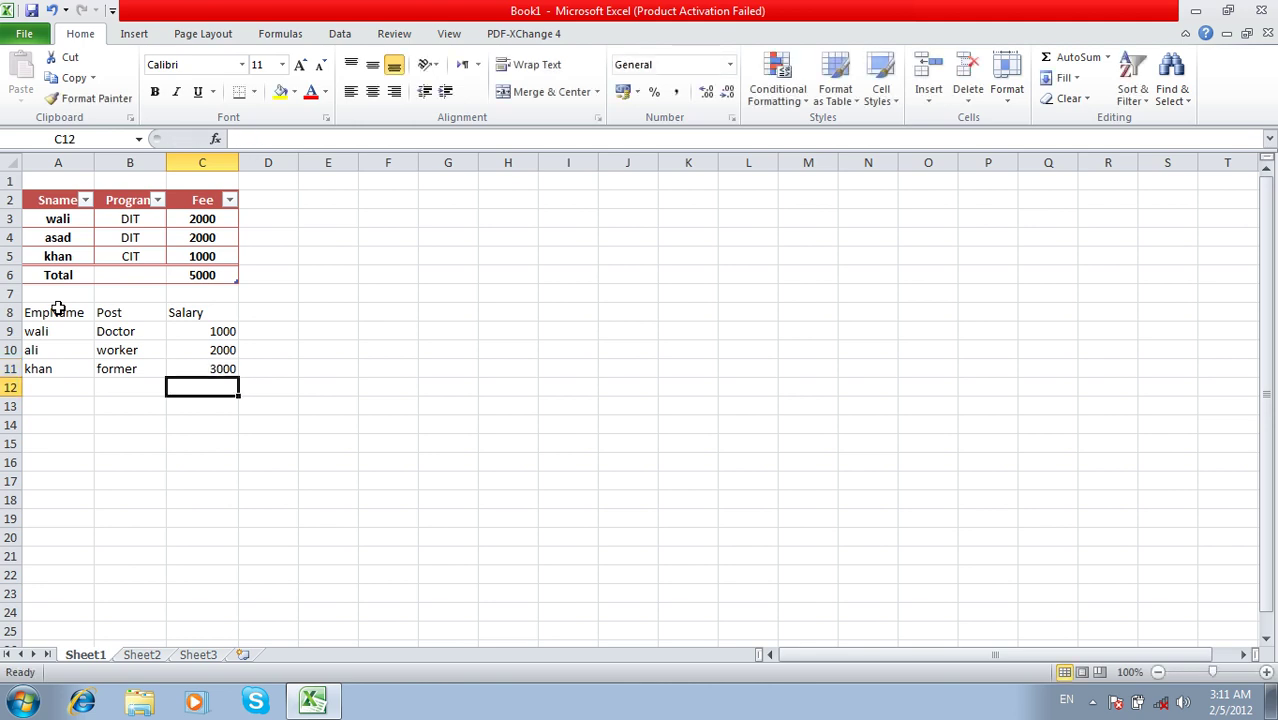
left_click_drag(45, 312, 223, 362)
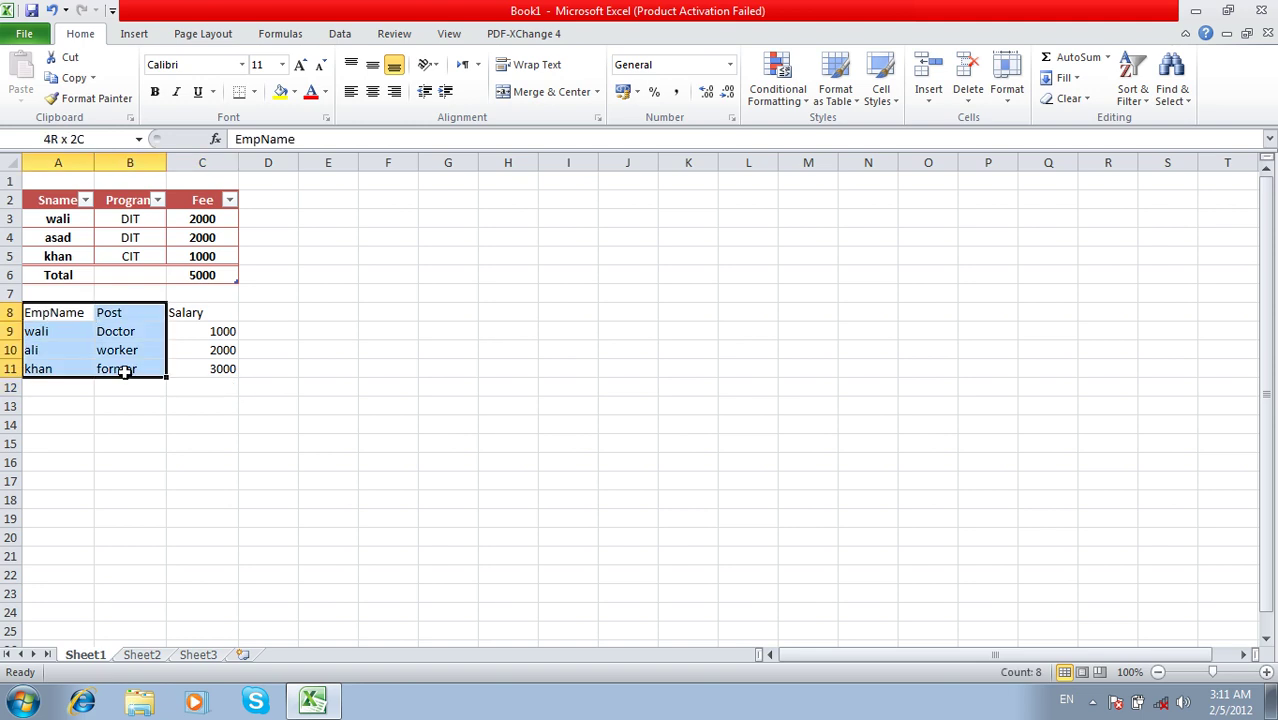
left_click(137, 33)
left_click(76, 68)
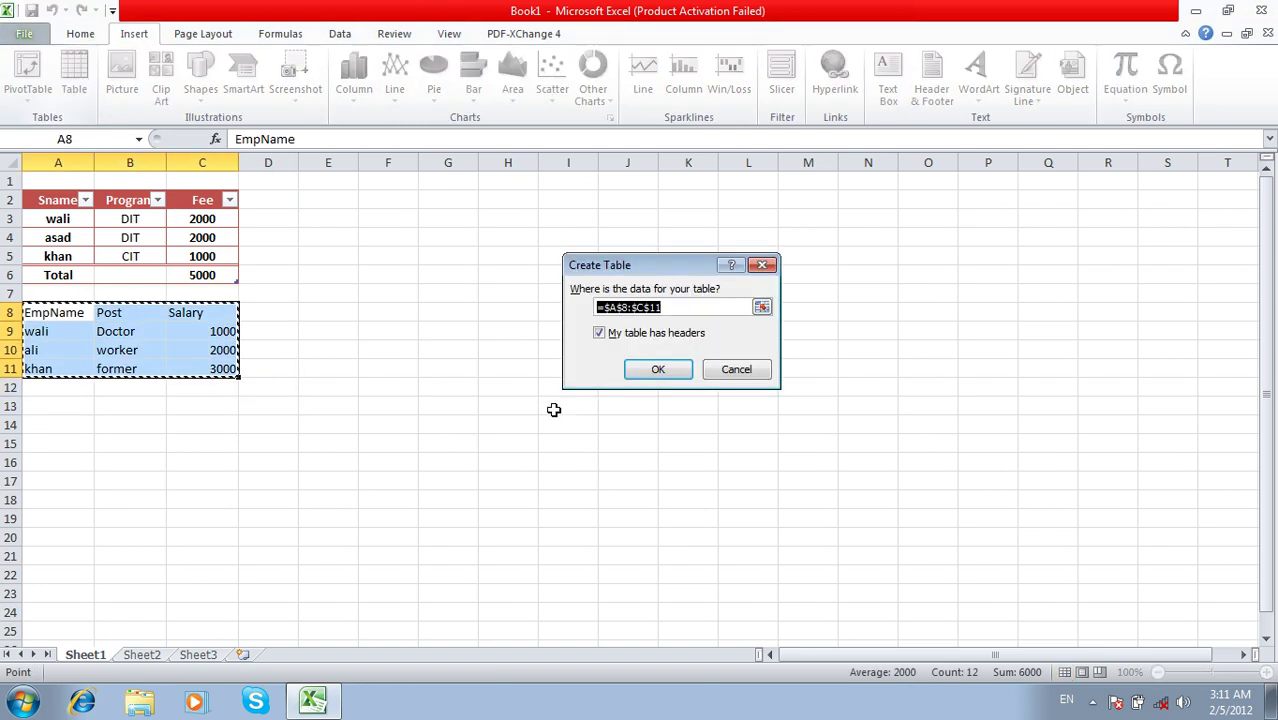
left_click(638, 368)
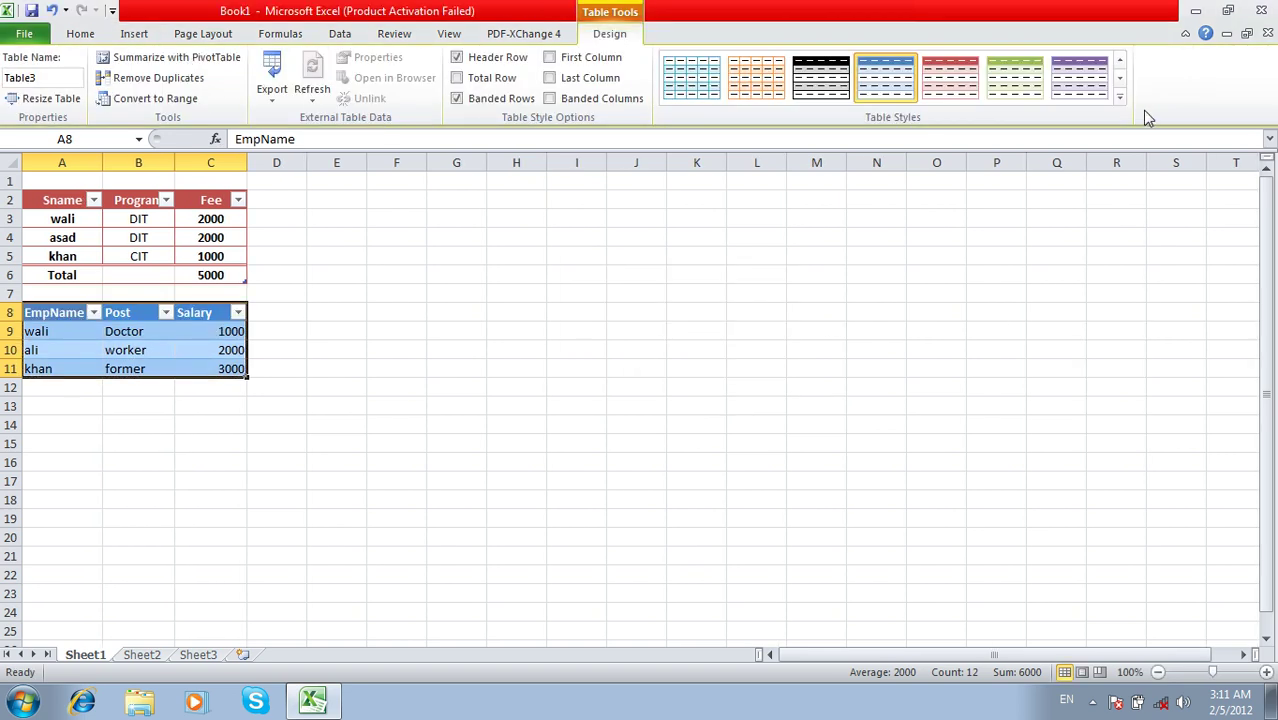
left_click(1120, 100)
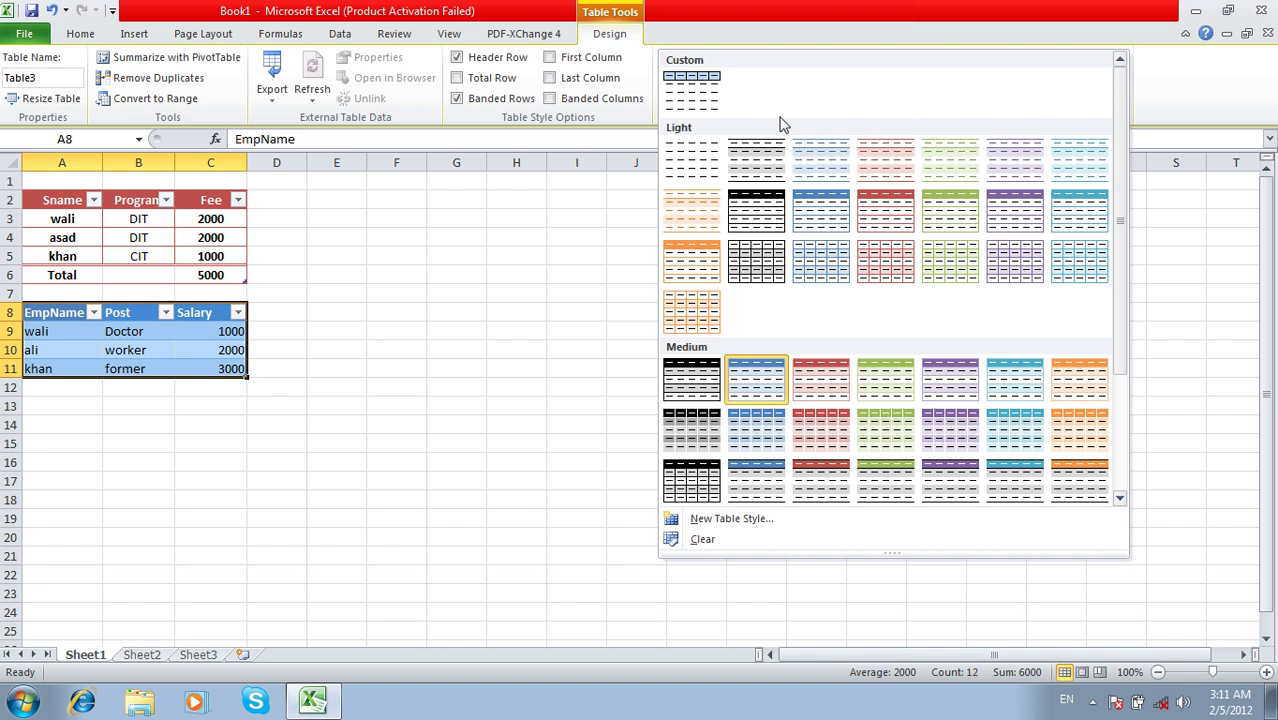
left_click(716, 93)
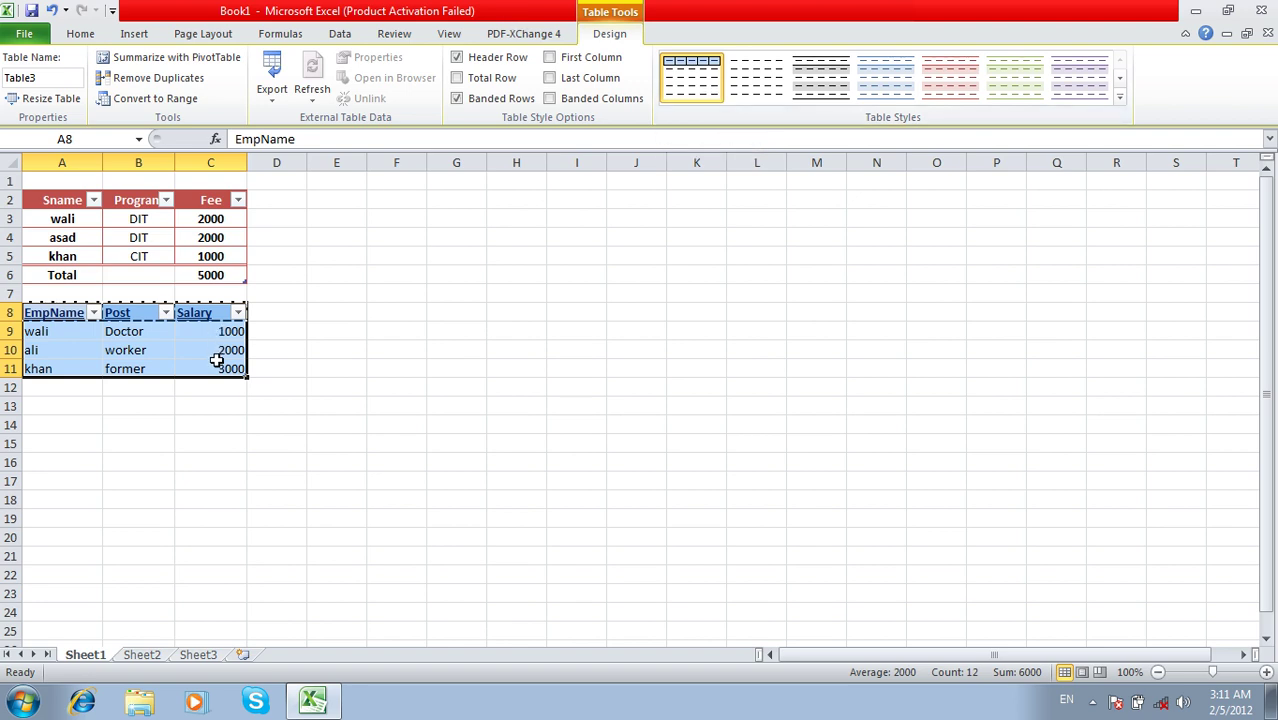
left_click_drag(219, 365, 42, 304)
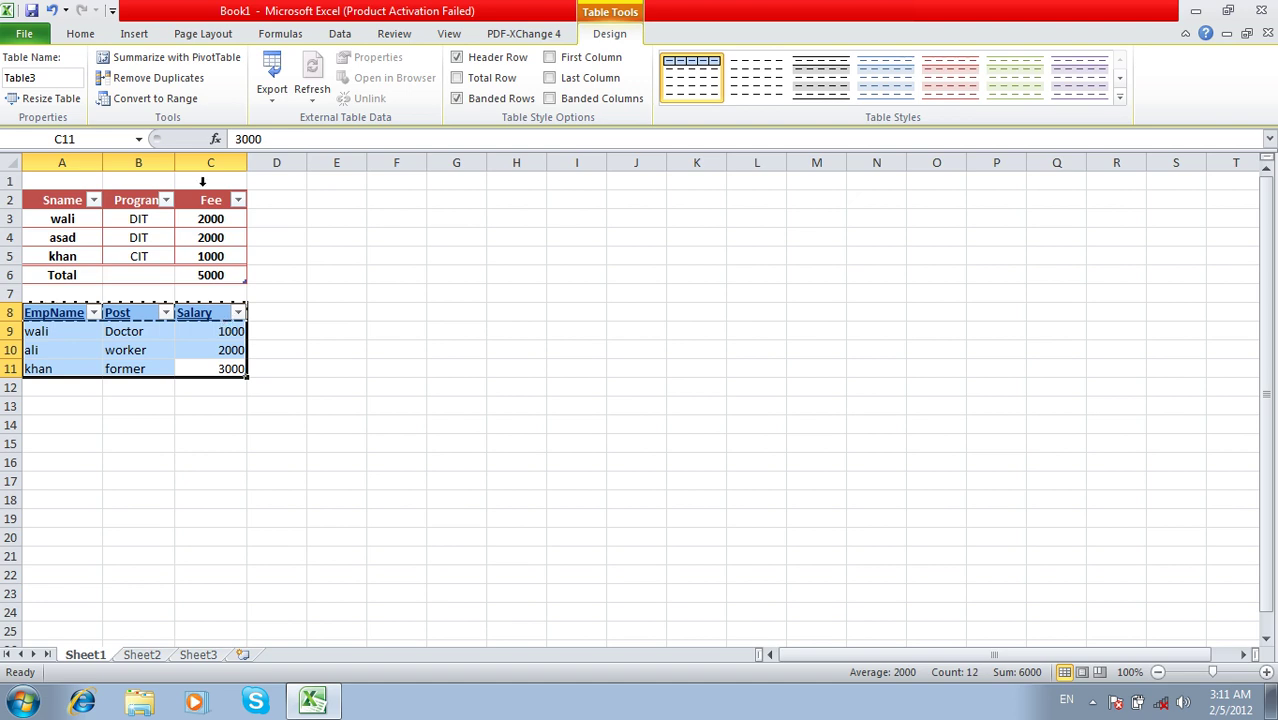
left_click(80, 34)
key("Return")
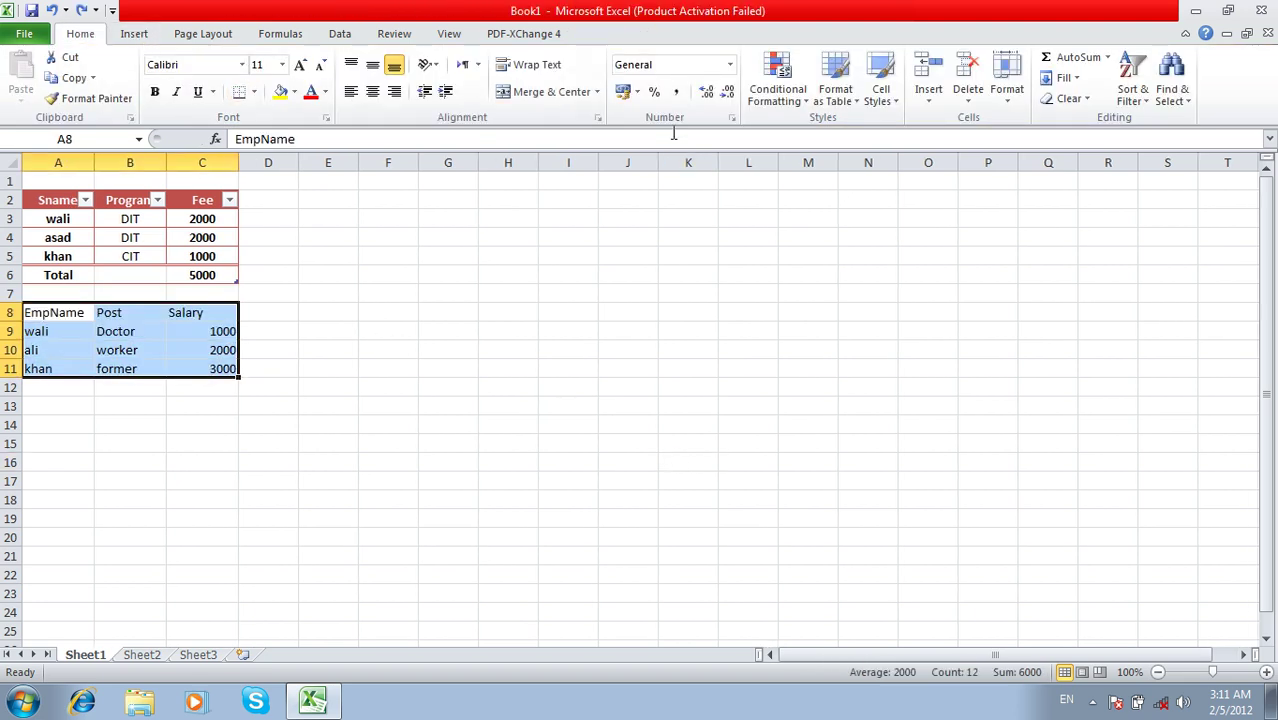
left_click(838, 96)
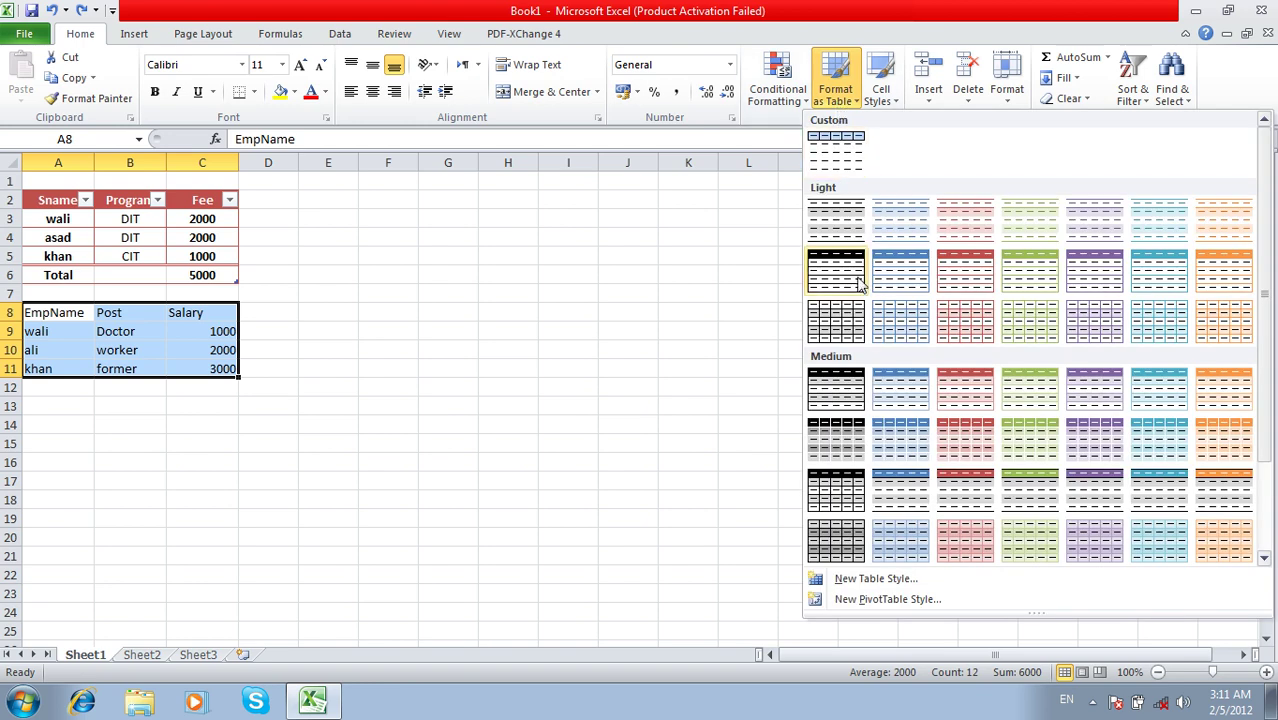
- Start a new PivotTable style and give the whole table bold, dark blue, double-underlined text
left_click(893, 601)
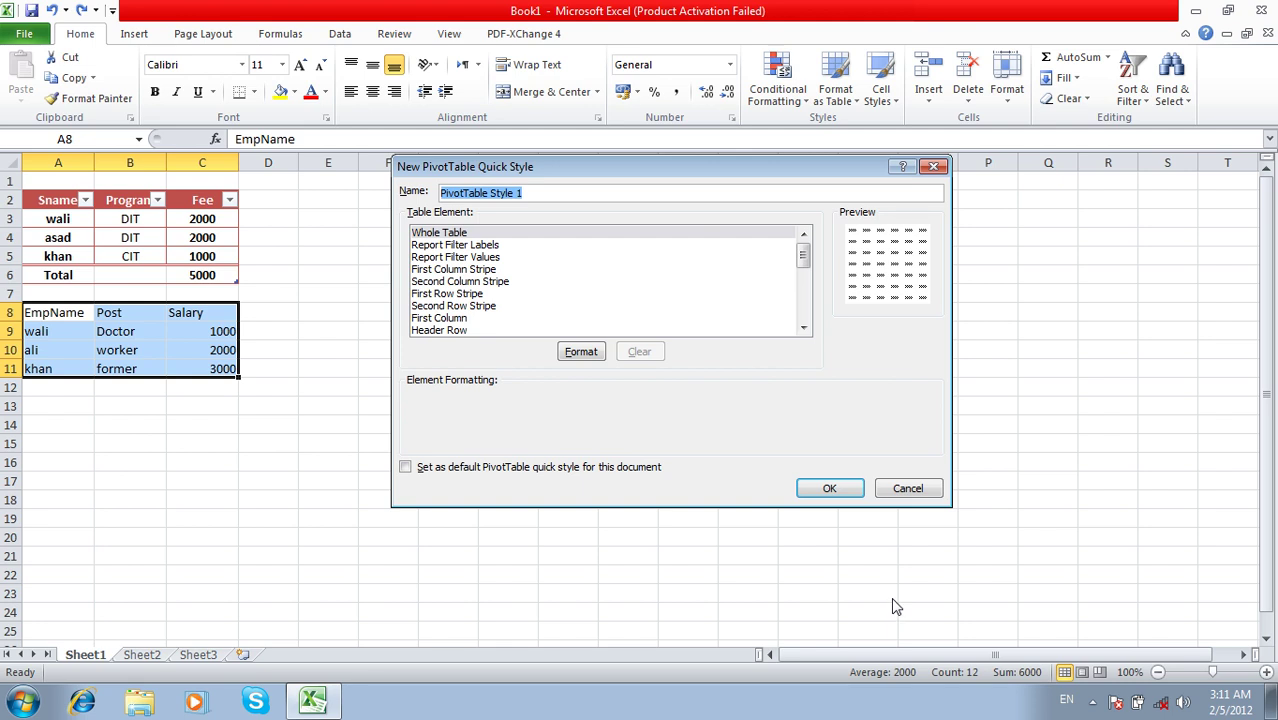
left_click(581, 352)
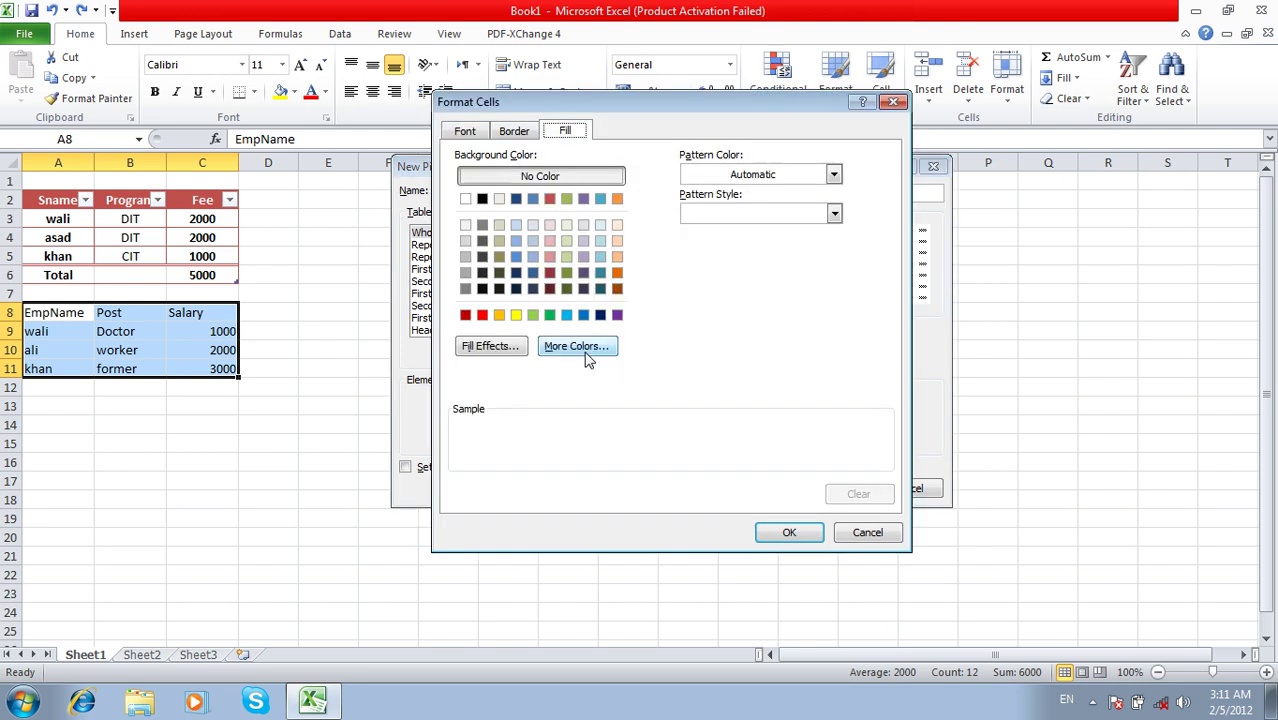
left_click(466, 132)
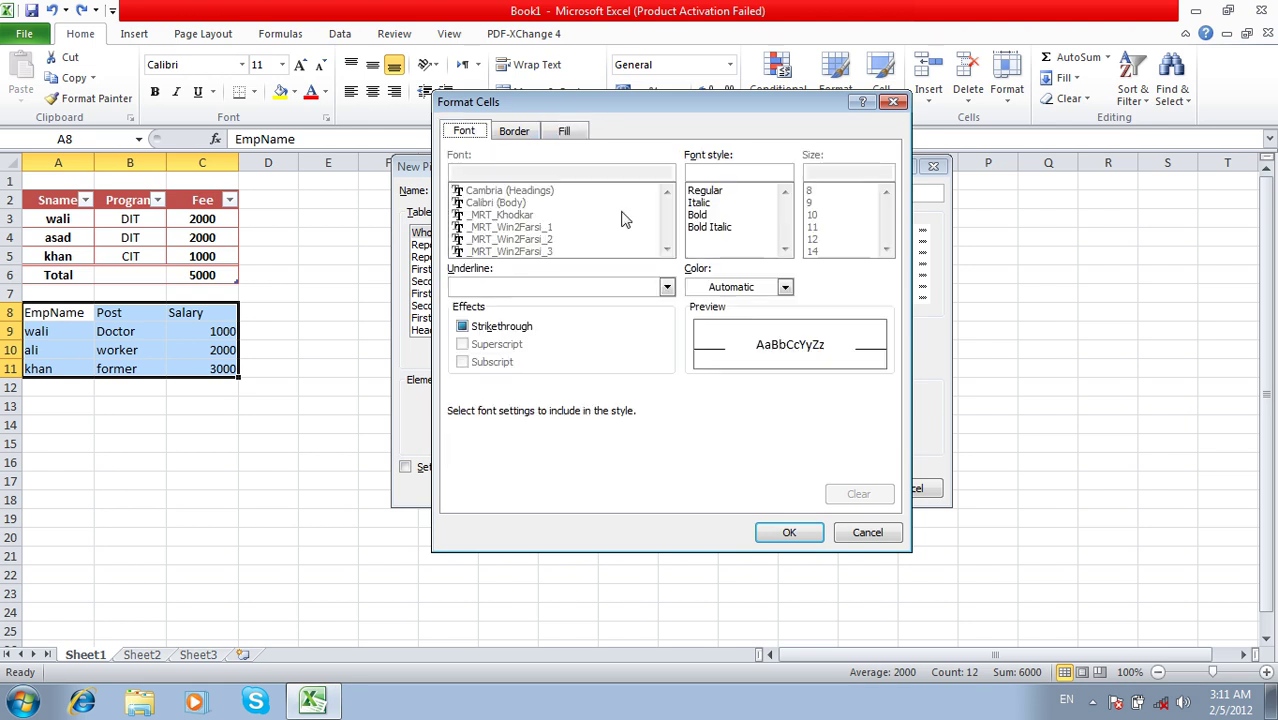
left_click(709, 215)
left_click(742, 290)
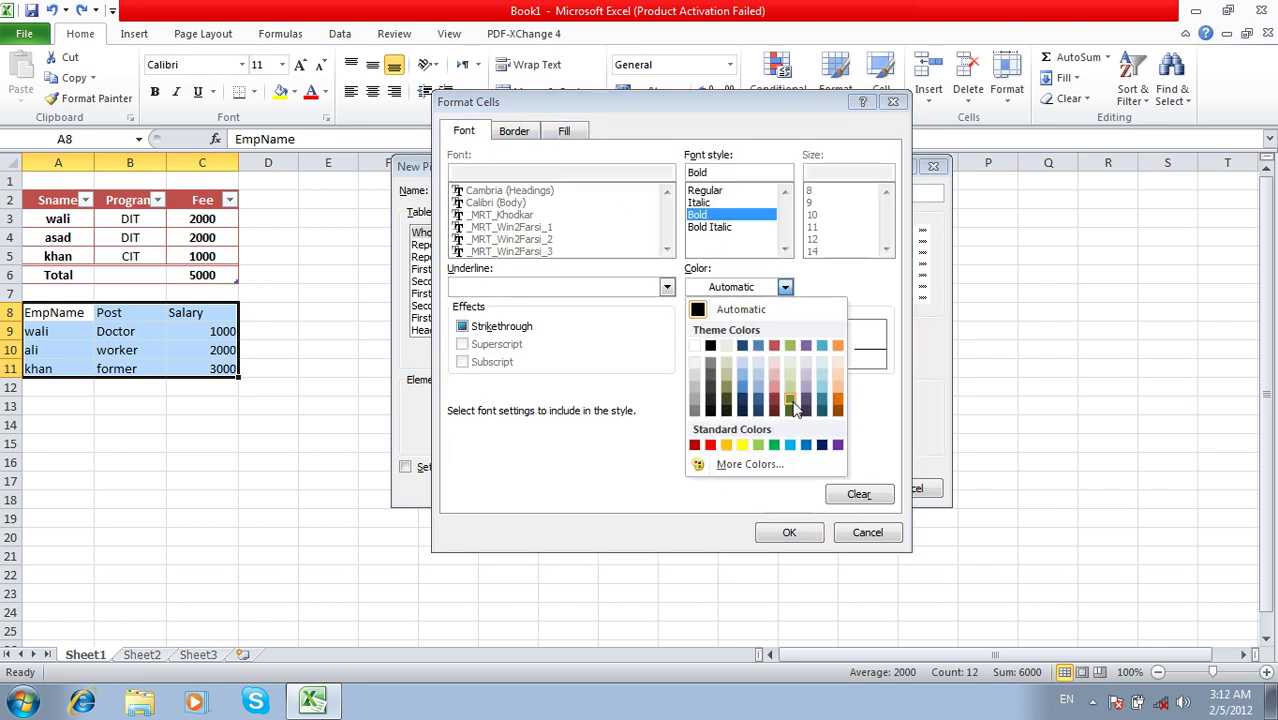
left_click(822, 444)
left_click(548, 288)
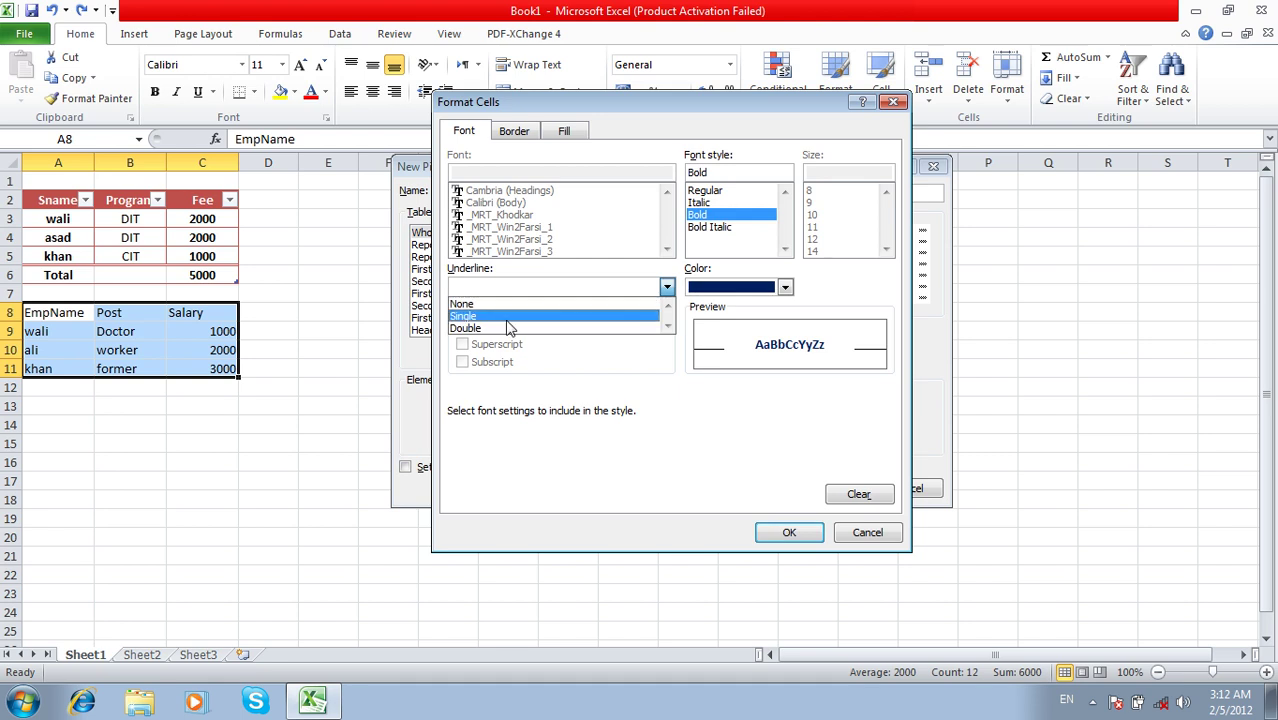
left_click(508, 330)
left_click(508, 327)
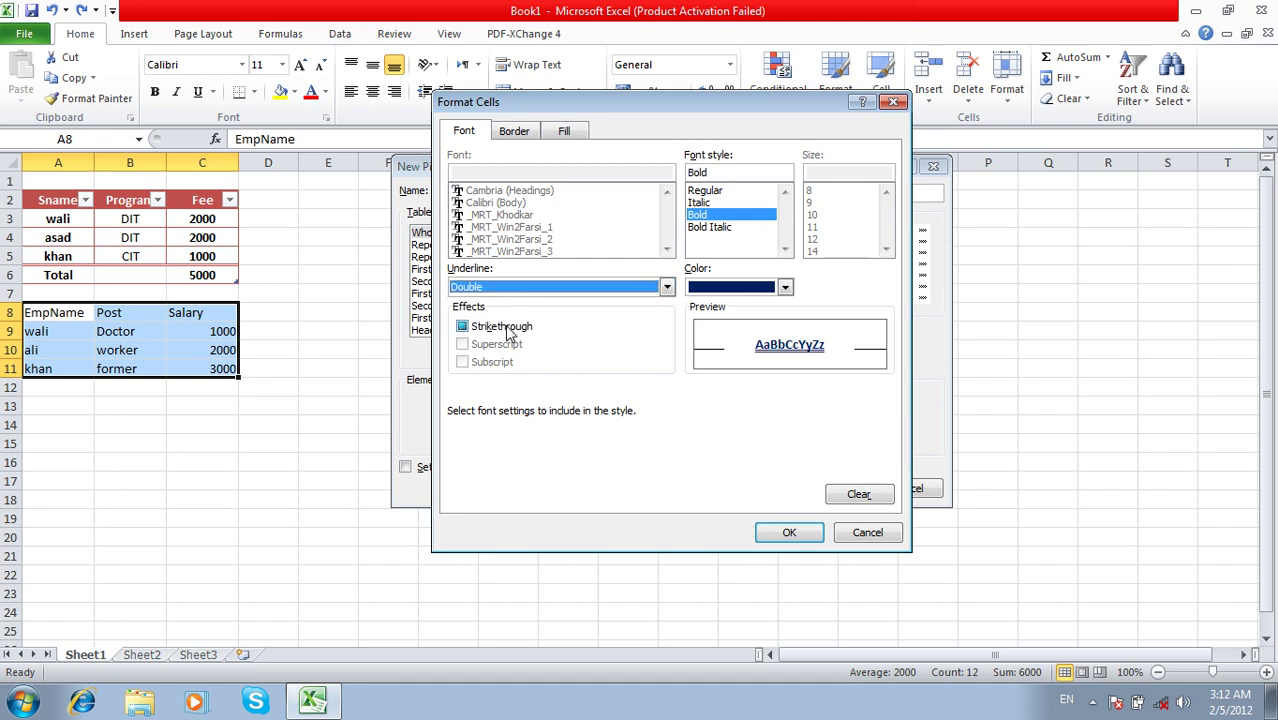
- Add orange fill and dashed dark orange outline and inside vertical borders to the whole table
left_click(560, 134)
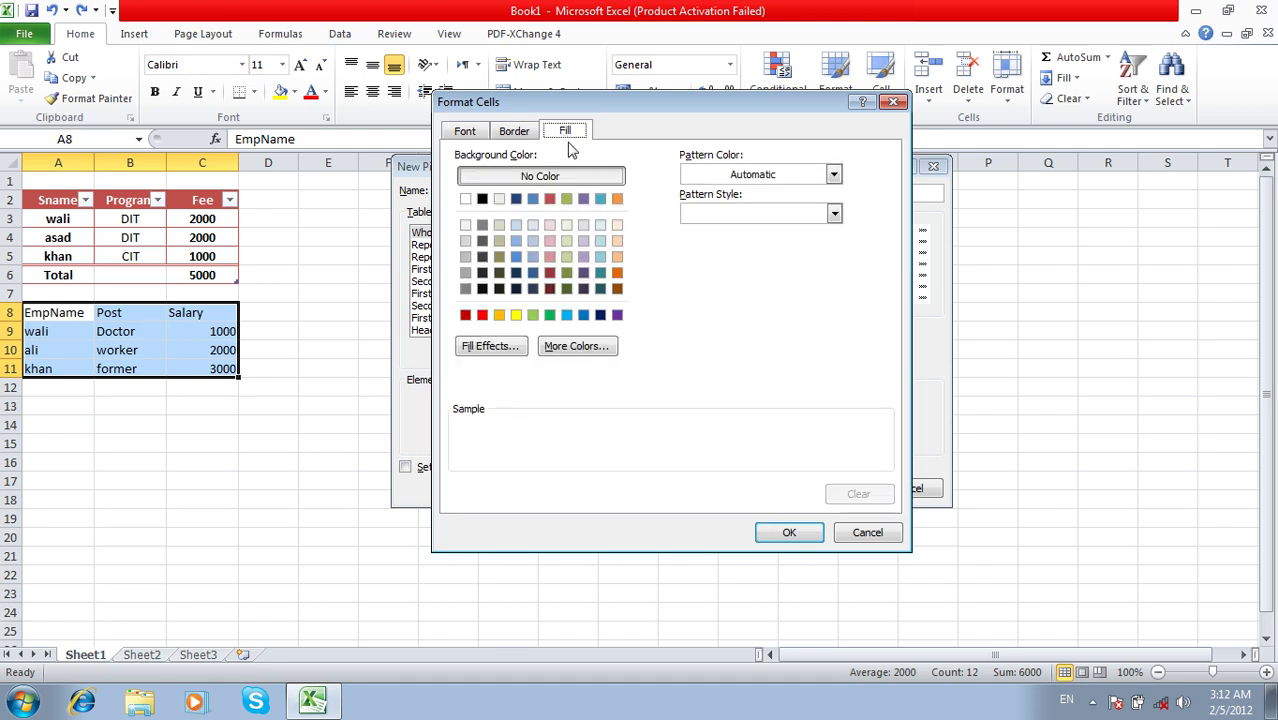
left_click(617, 198)
left_click(515, 131)
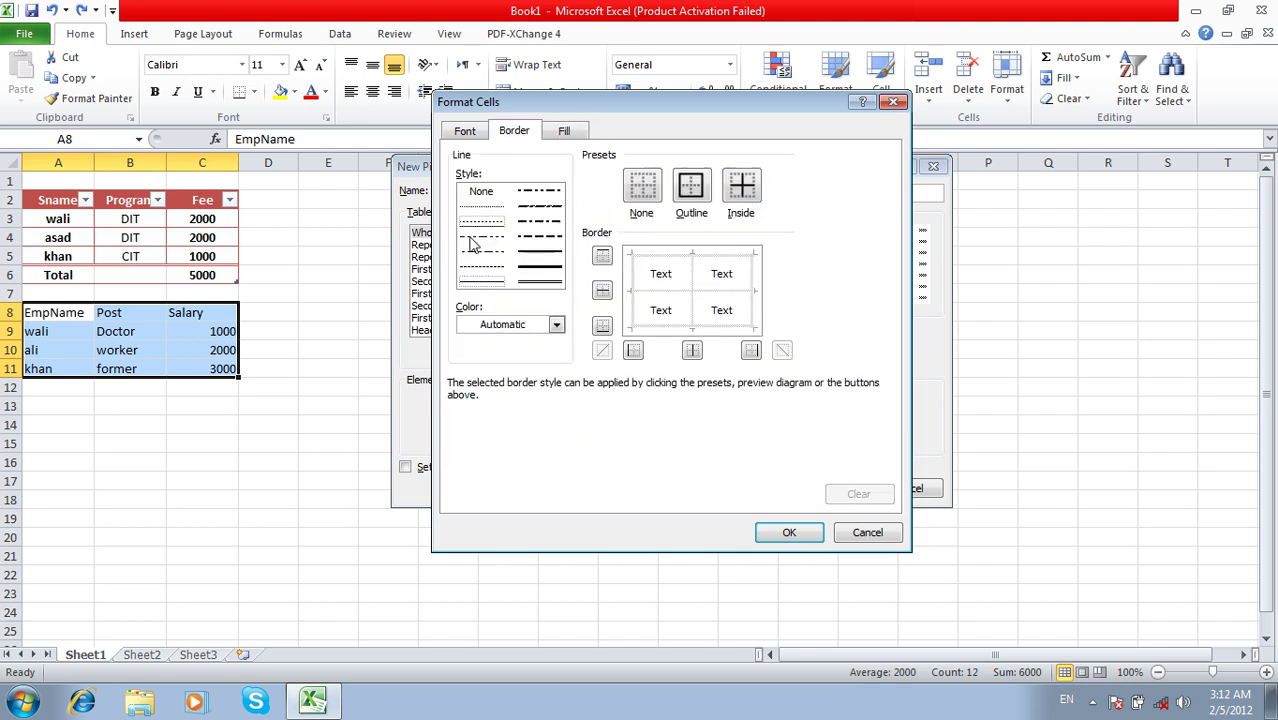
left_click(478, 237)
left_click(691, 190)
left_click(693, 351)
left_click(537, 330)
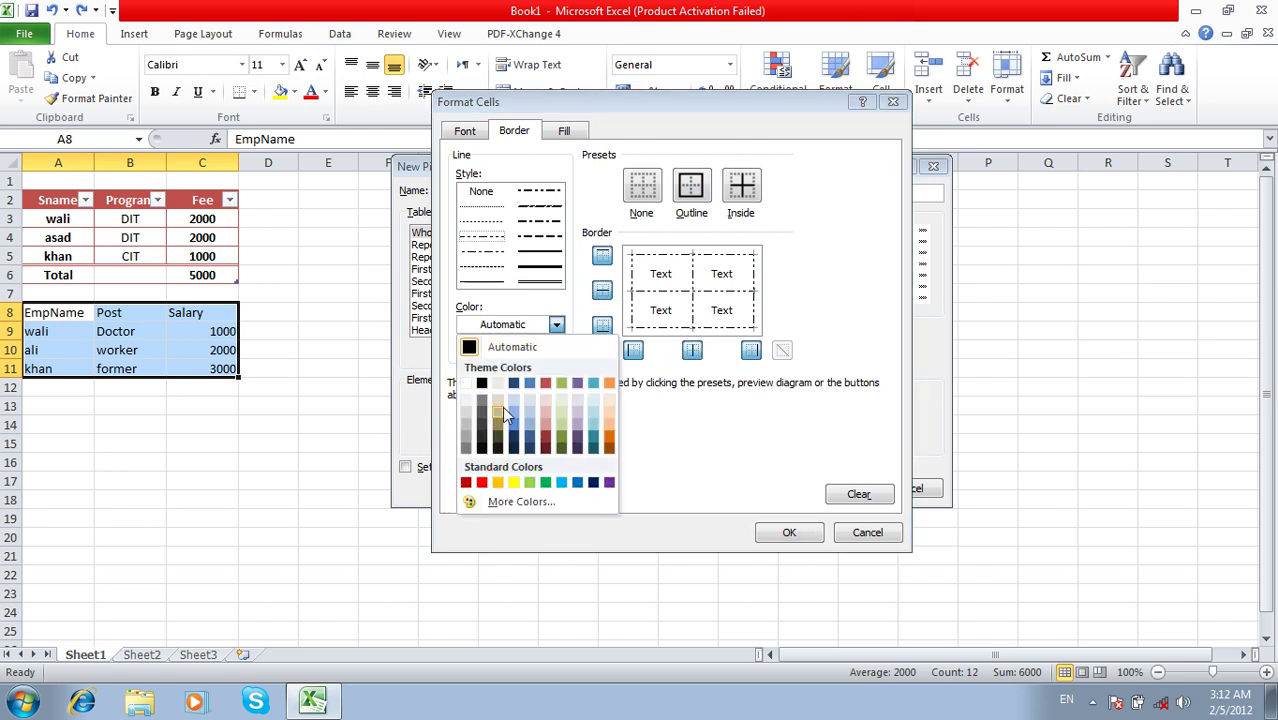
left_click(541, 440)
- Confirm the formatting, name the style 'New Custome Pivattable styl…' and save it
left_click(805, 534)
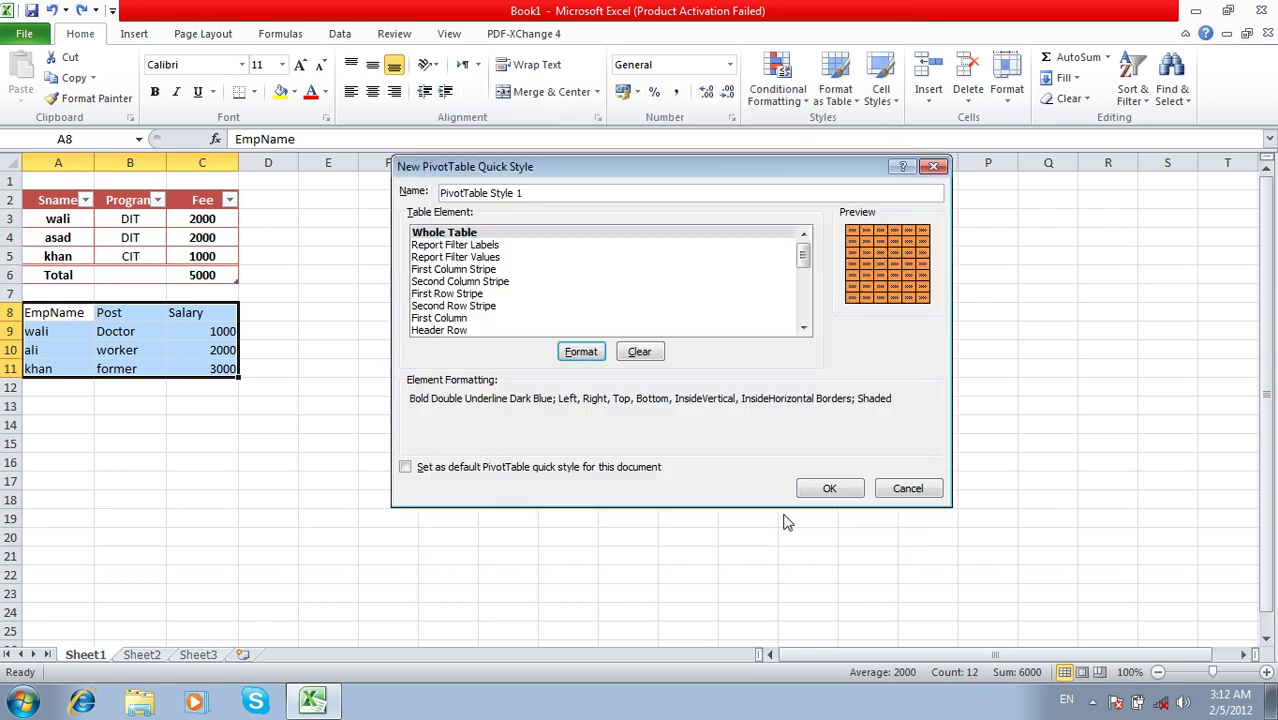
left_click_drag(562, 194, 385, 170)
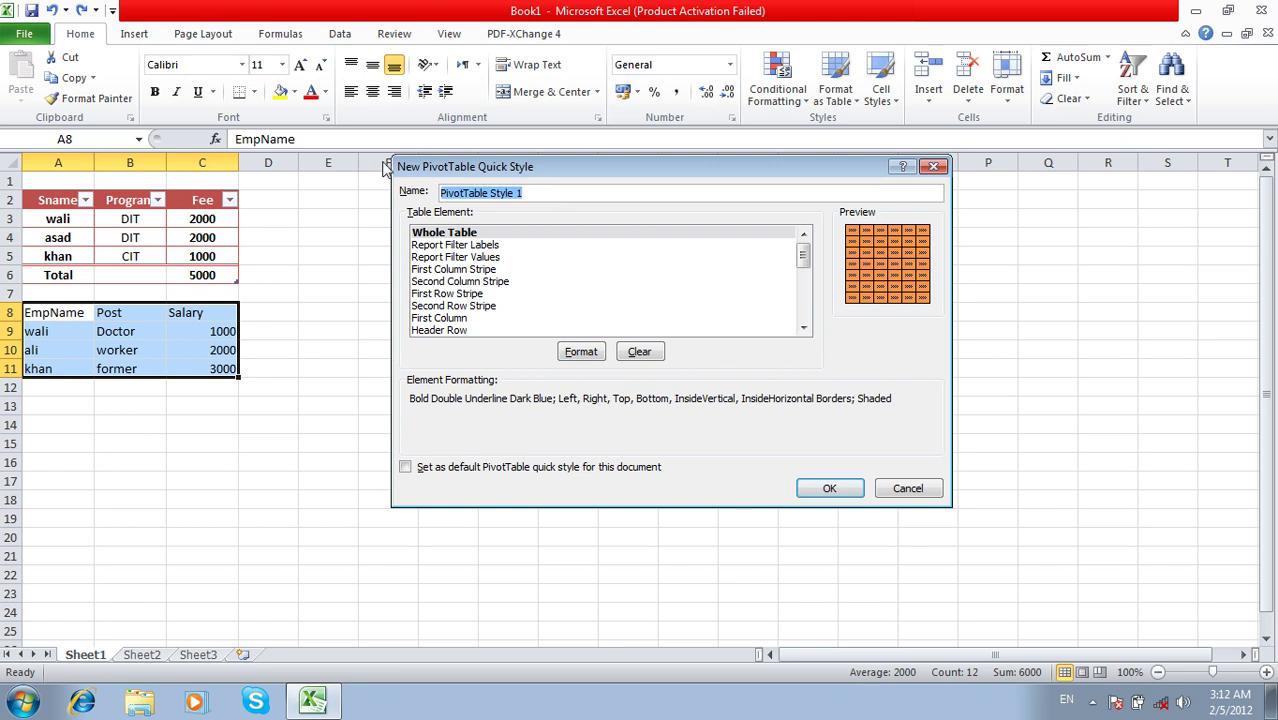
type("New Custome")
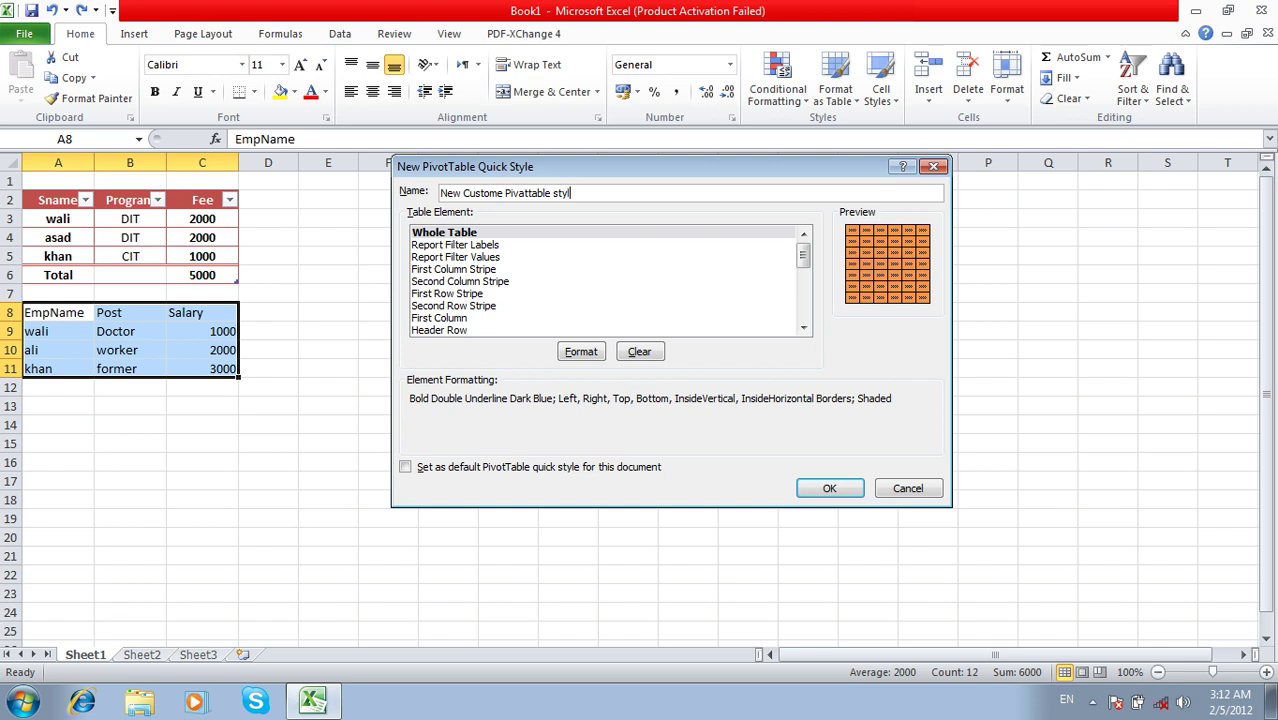
key("Return")
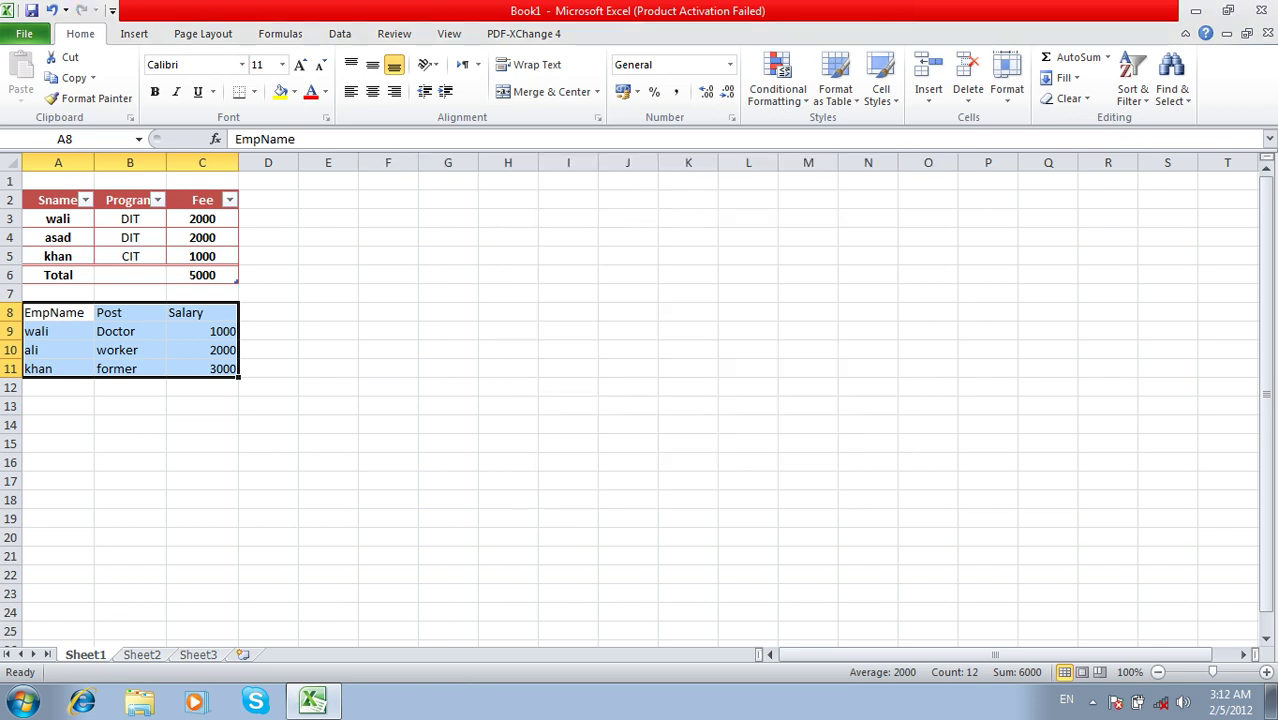
- Create a PivotTable from A8:C11 on a new worksheet
left_click(146, 34)
left_click(28, 95)
left_click(38, 120)
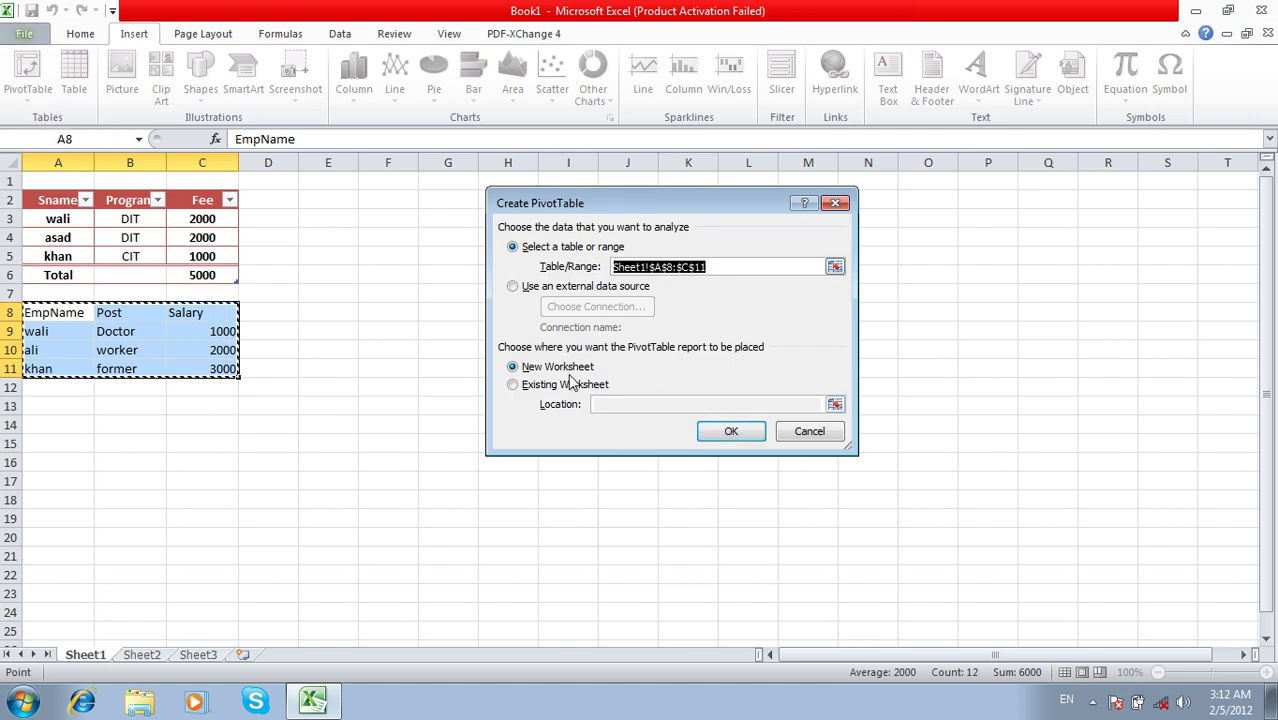
left_click(716, 431)
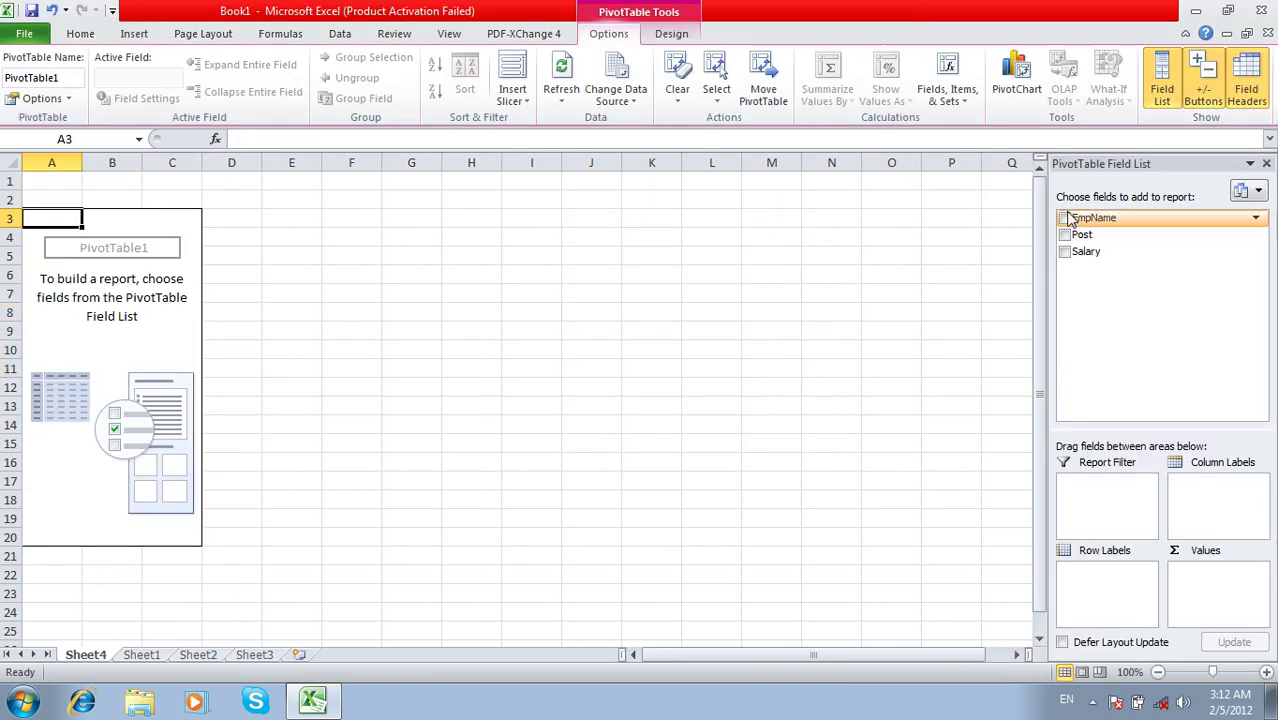
- Add EmpName, Post and Salary fields, hide the field list, and select A3:B10
left_click(1065, 219)
left_click(1064, 234)
left_click(1064, 251)
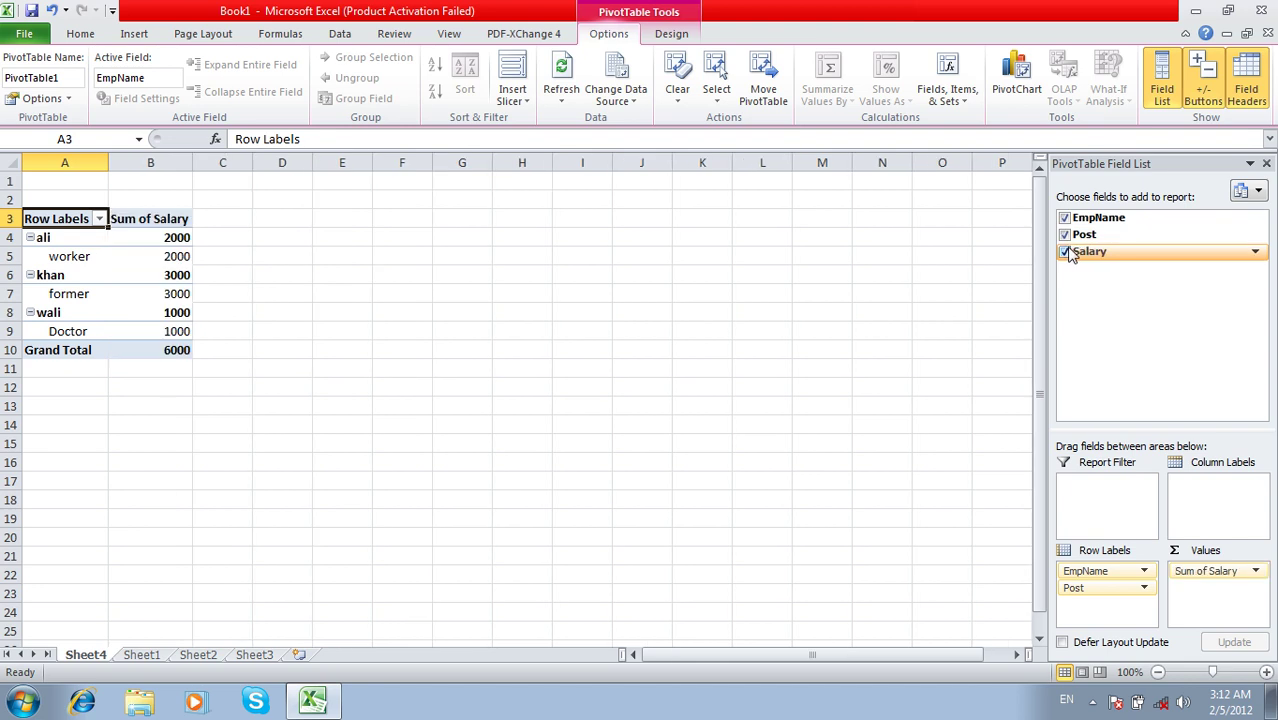
left_click(1266, 163)
left_click_drag(167, 357, 50, 220)
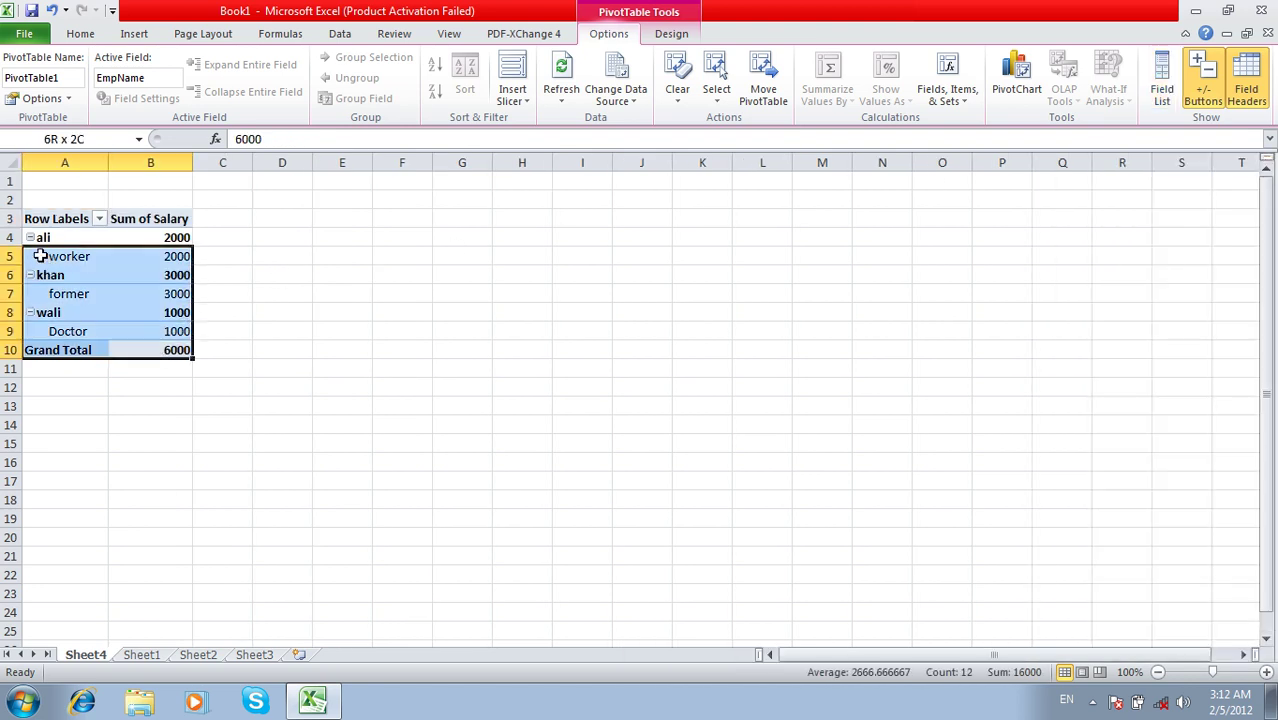
- Apply the custom PivotTable style from the Design tab's style gallery
left_click(668, 36)
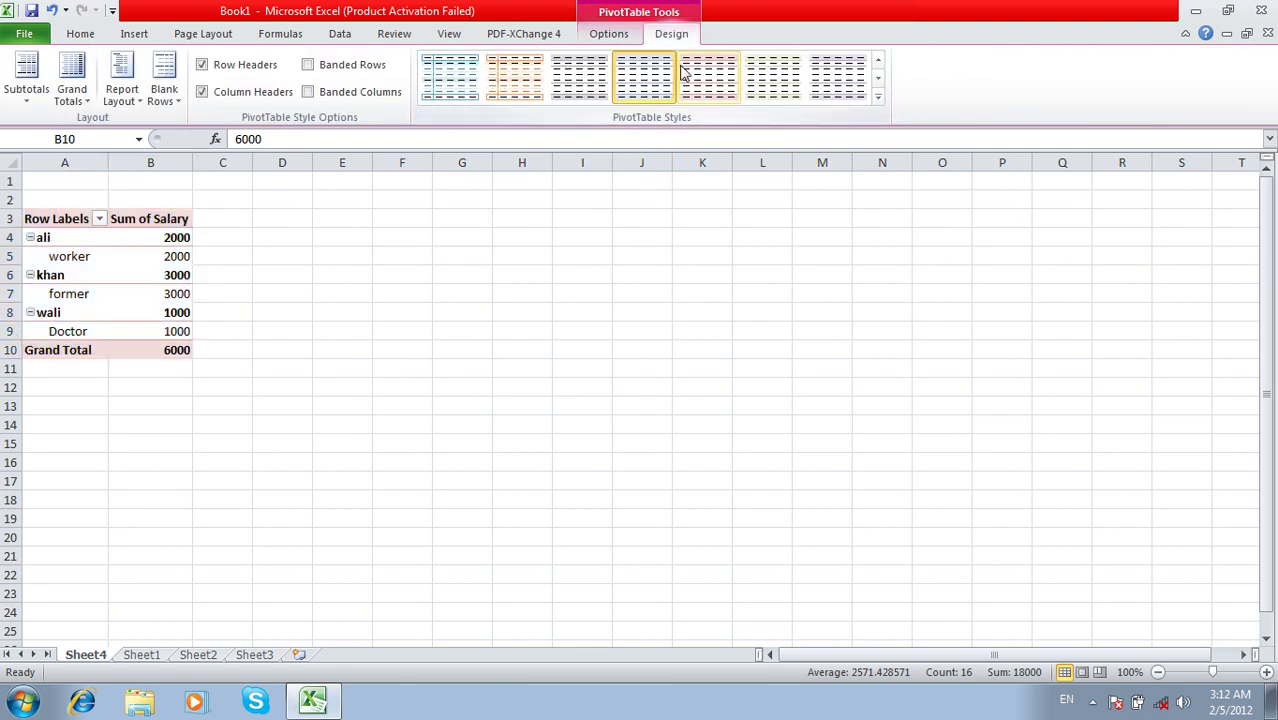
left_click(879, 98)
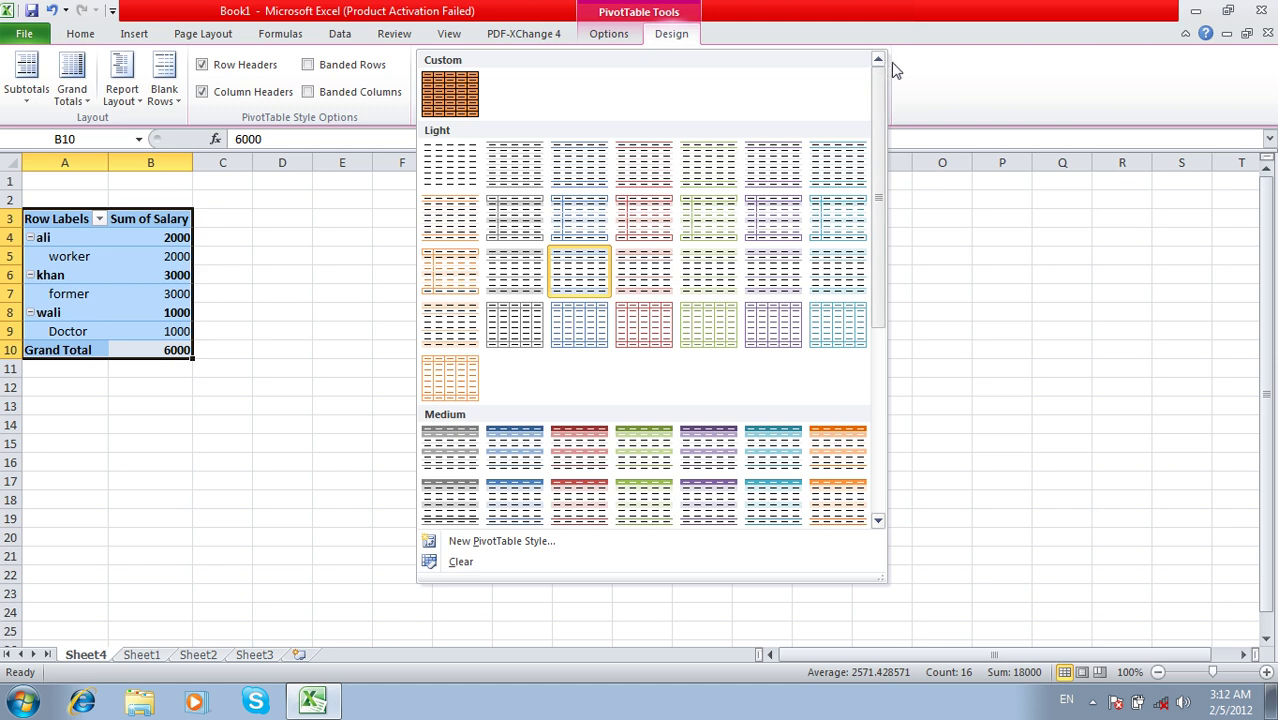
key("Escape")
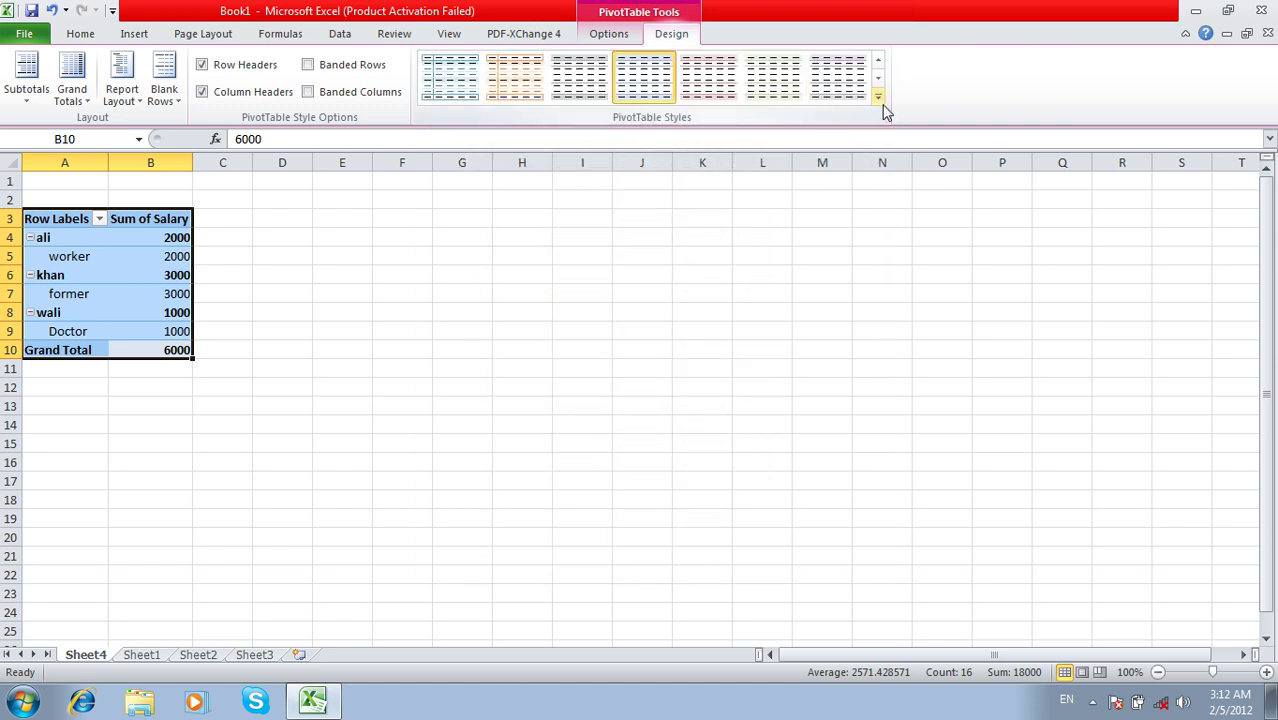
left_click(880, 100)
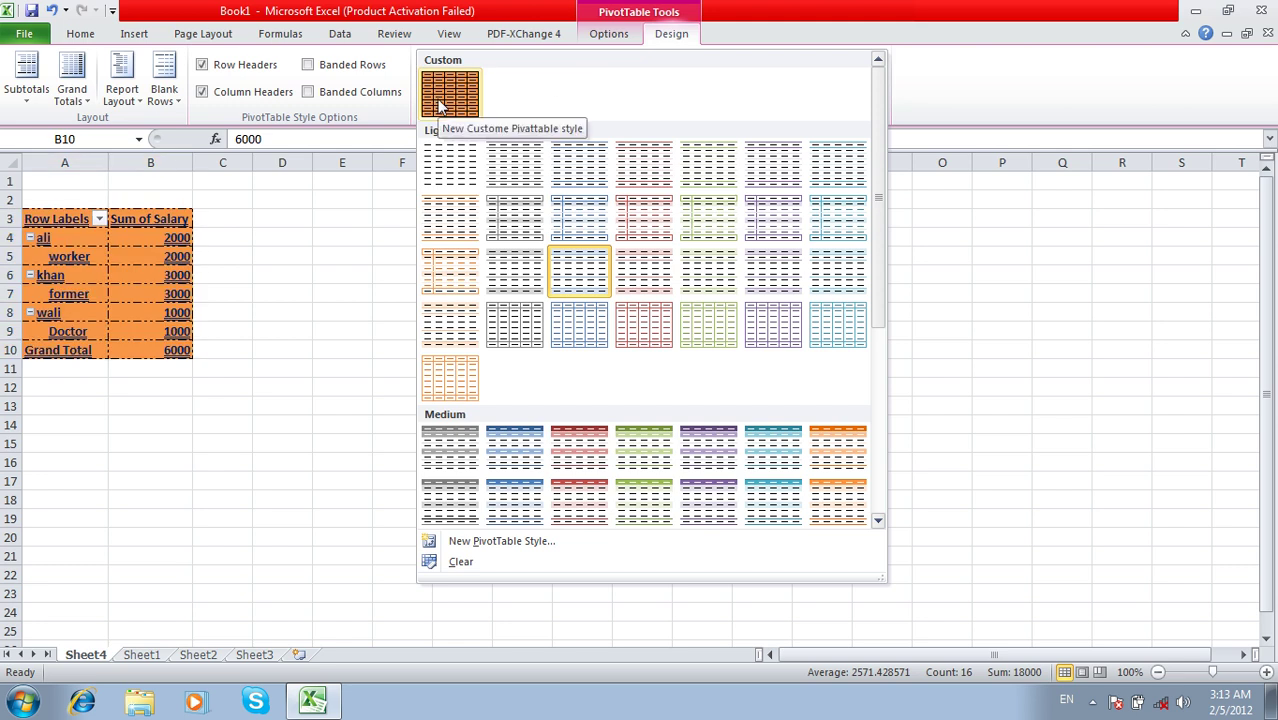
left_click(440, 100)
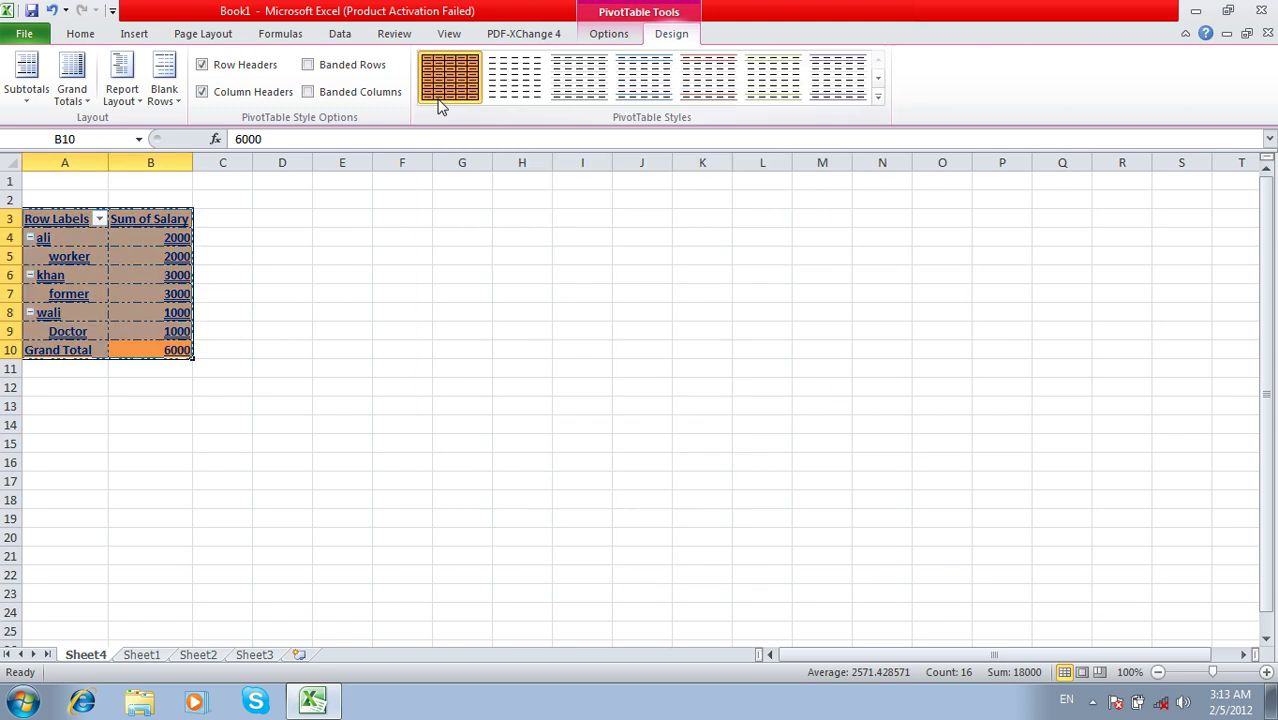
- Centre the pivot table contents, then browse the table format and cell style galleries
left_click(80, 34)
left_click(373, 91)
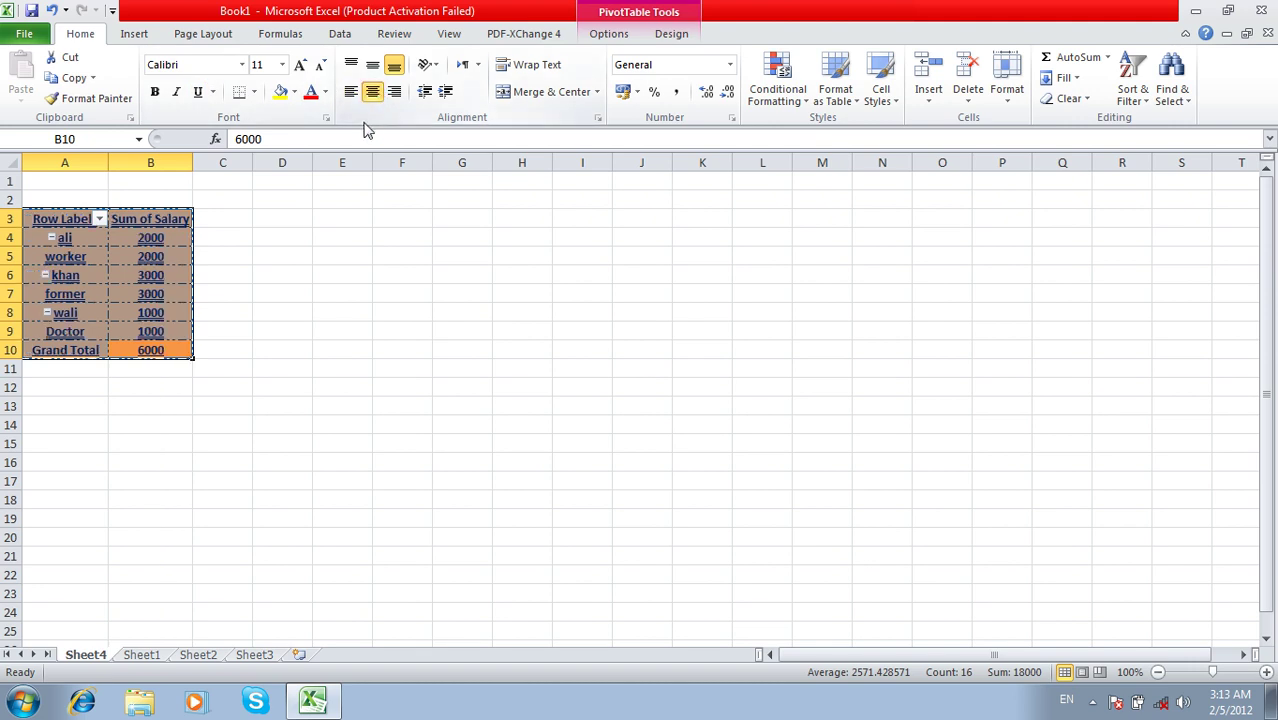
left_click(828, 92)
left_click(836, 153)
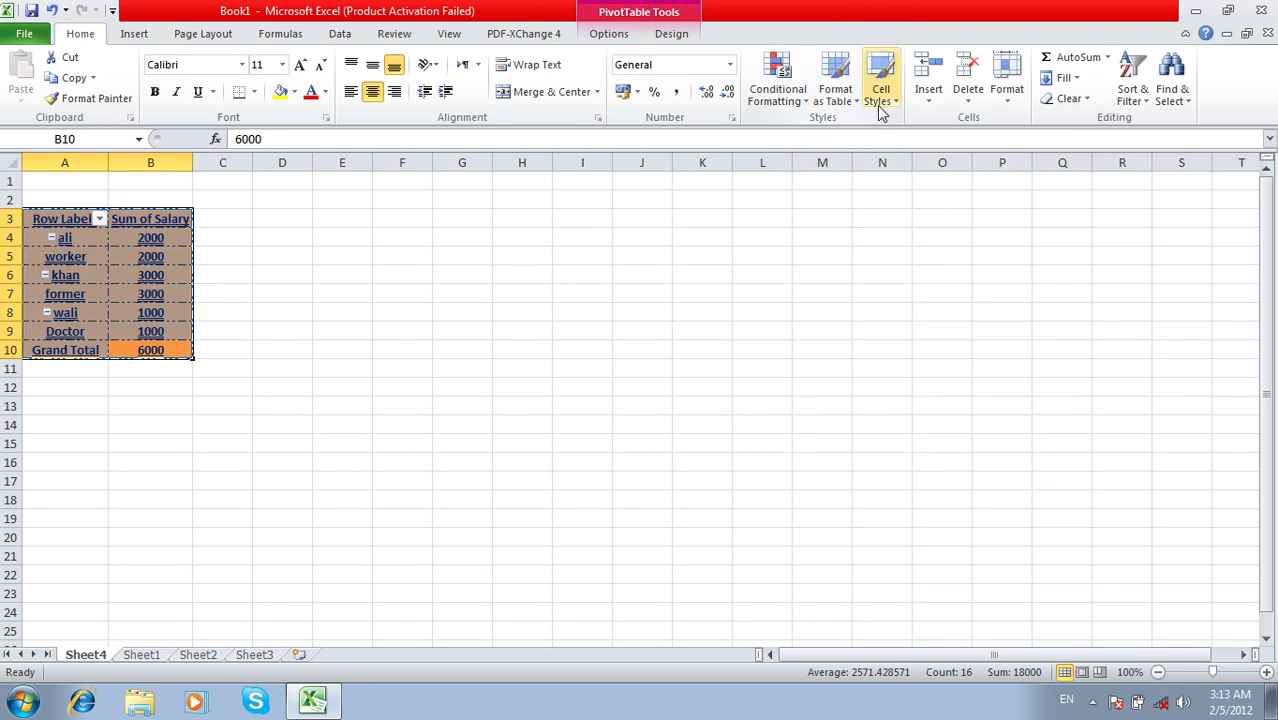
left_click(879, 105)
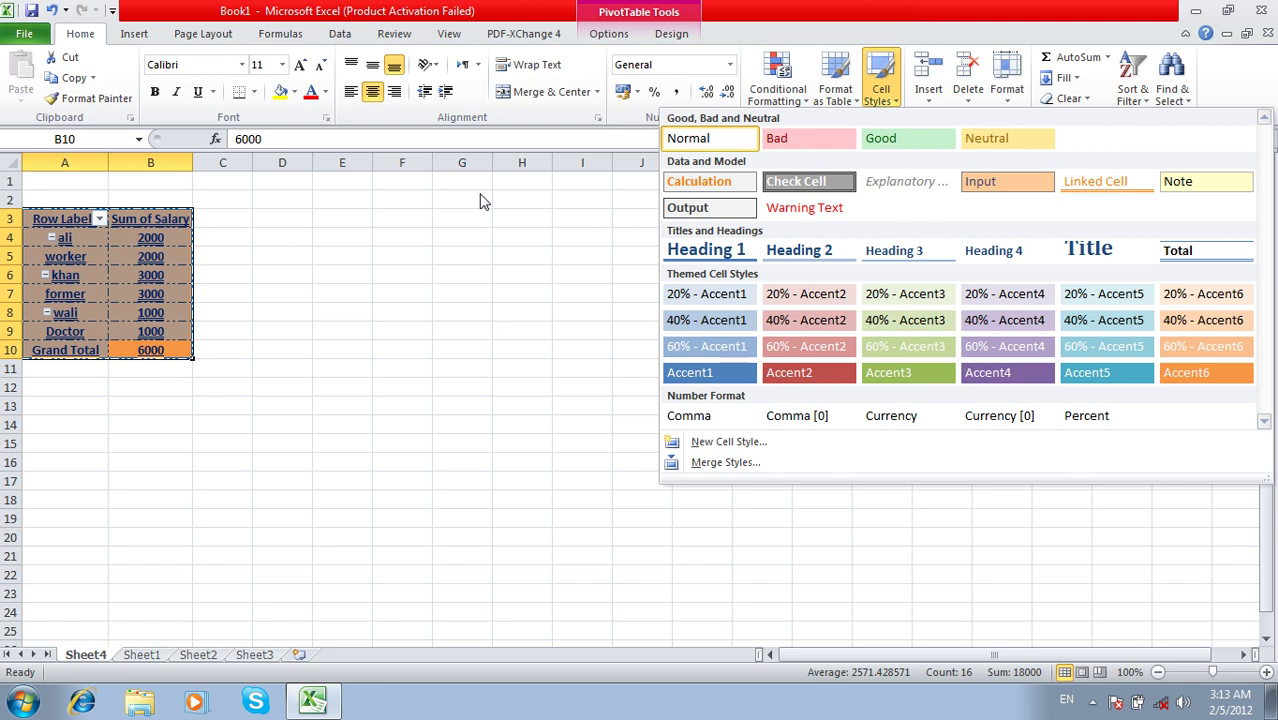
left_click(279, 263)
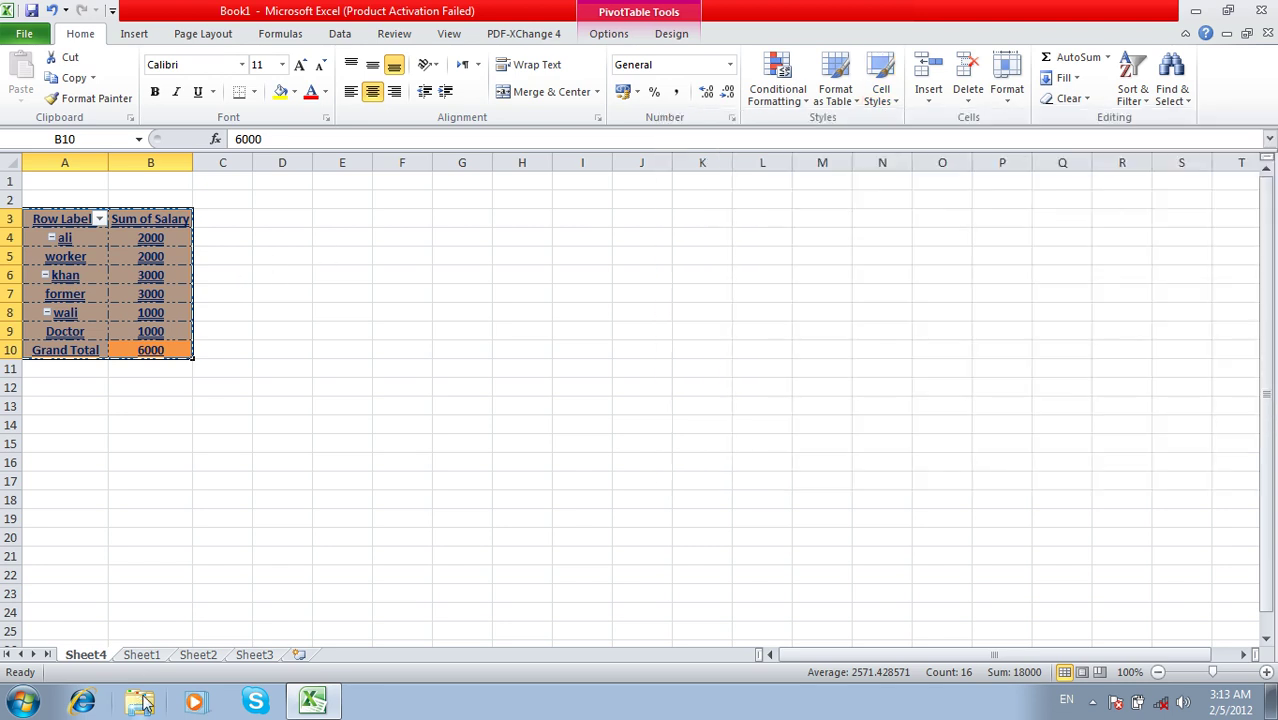
- On Sheet1, create a new cell style from the Cell Styles gallery named 'My Style'
left_click(152, 656)
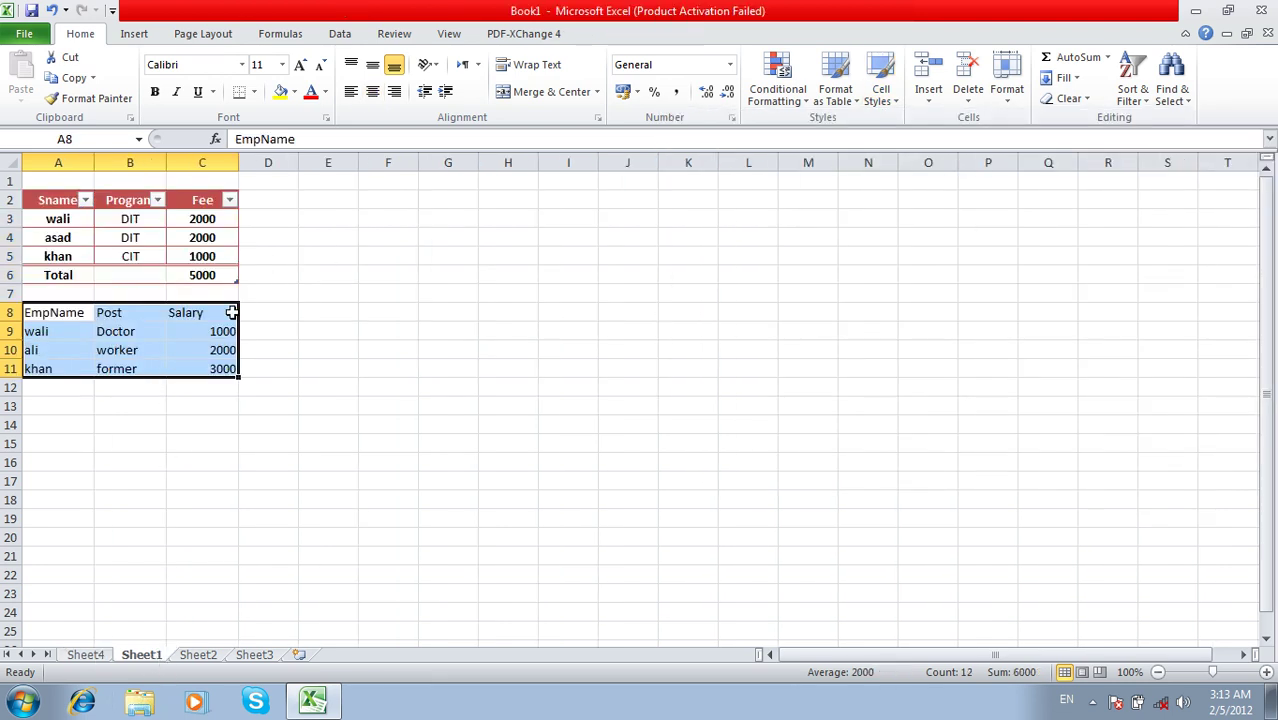
left_click(885, 88)
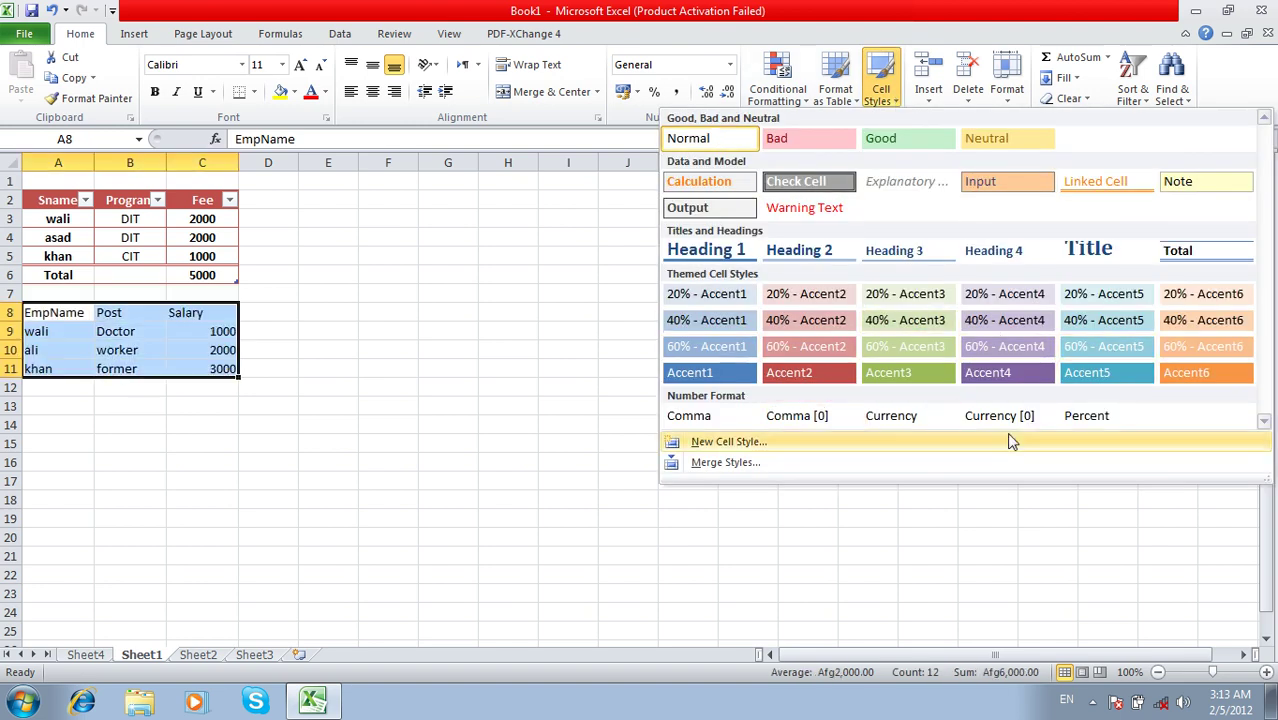
left_click(745, 443)
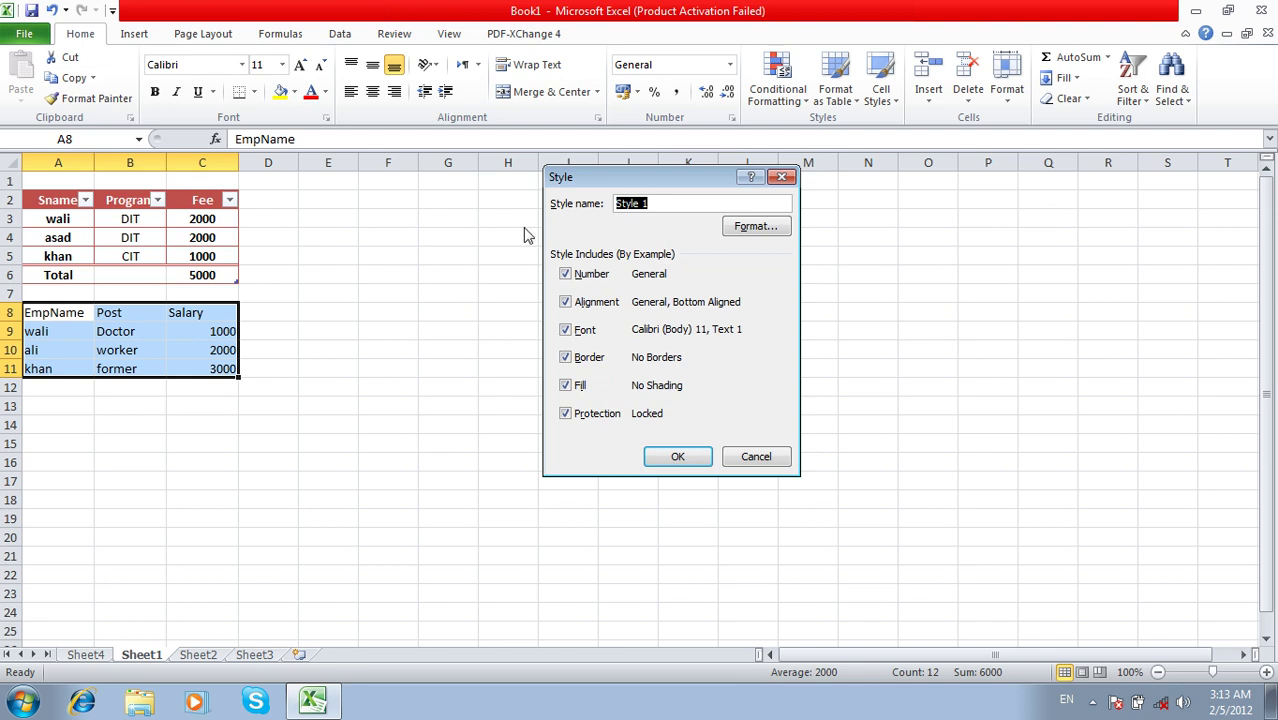
left_click_drag(587, 178, 624, 253)
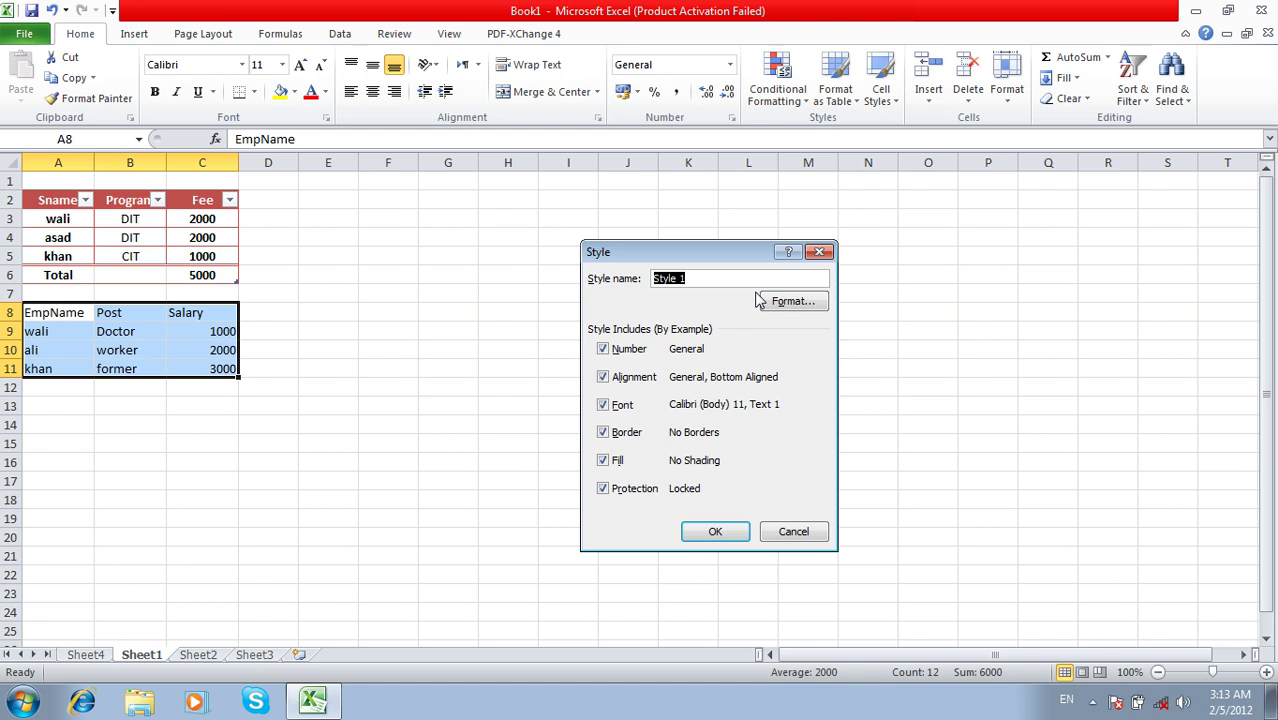
type("My")
- Give My Style Currency number format and a bold, dark blue, double-underlined font
left_click(762, 301)
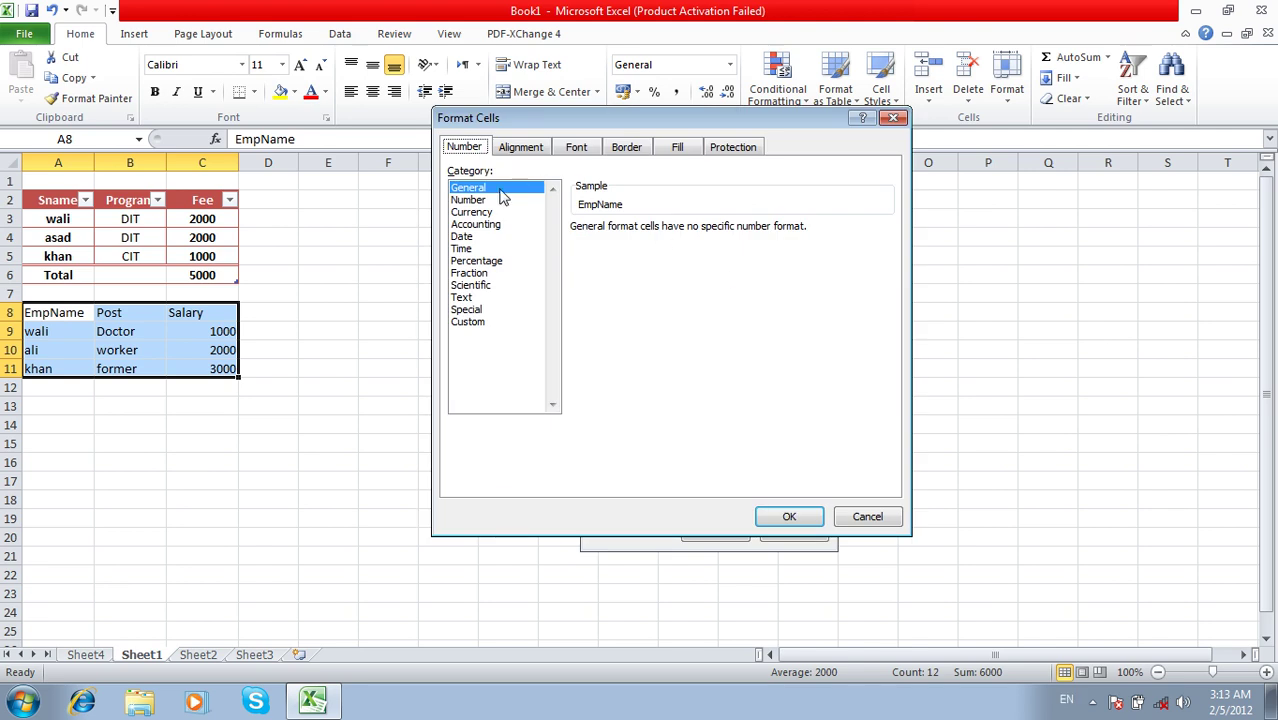
left_click_drag(468, 118, 502, 184)
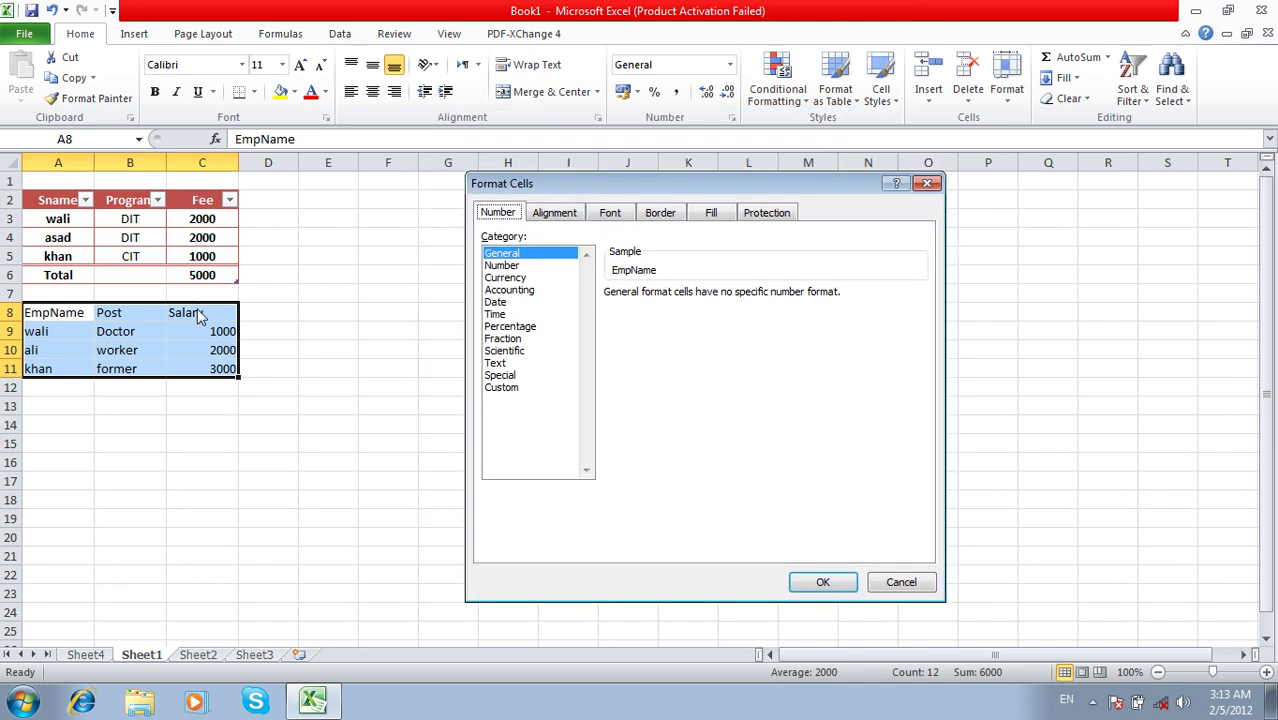
left_click(510, 278)
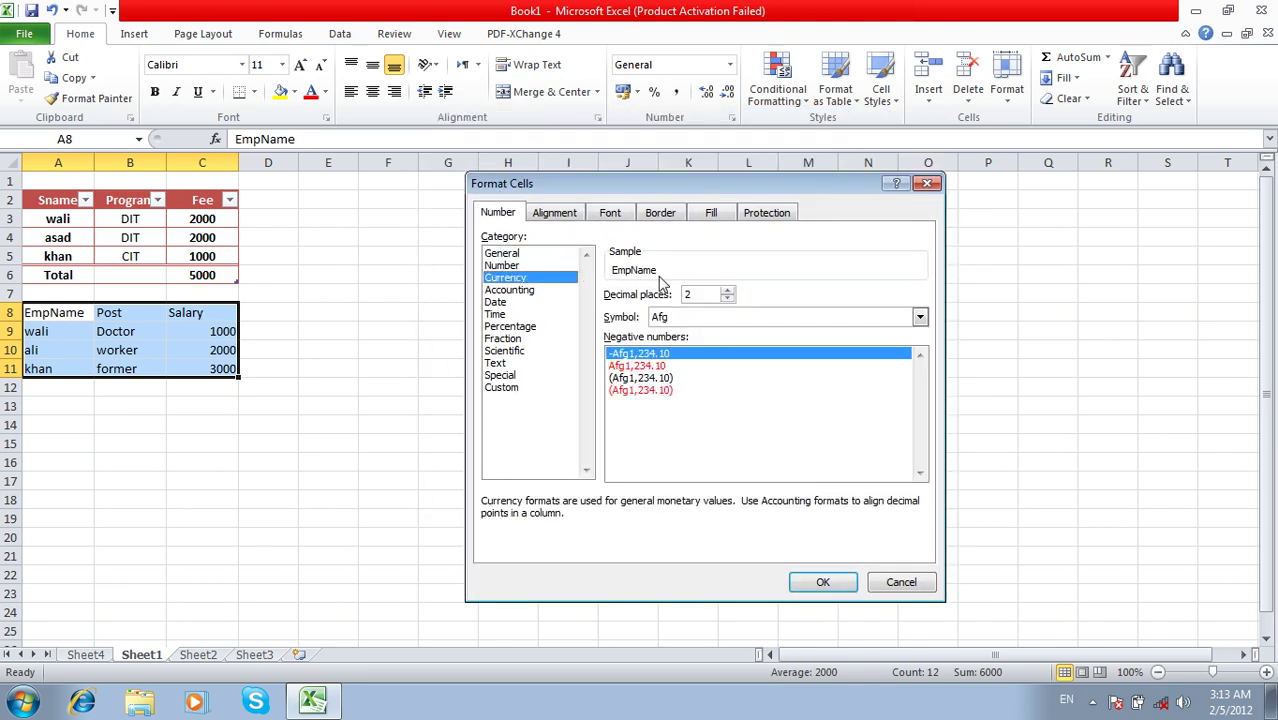
left_click(554, 212)
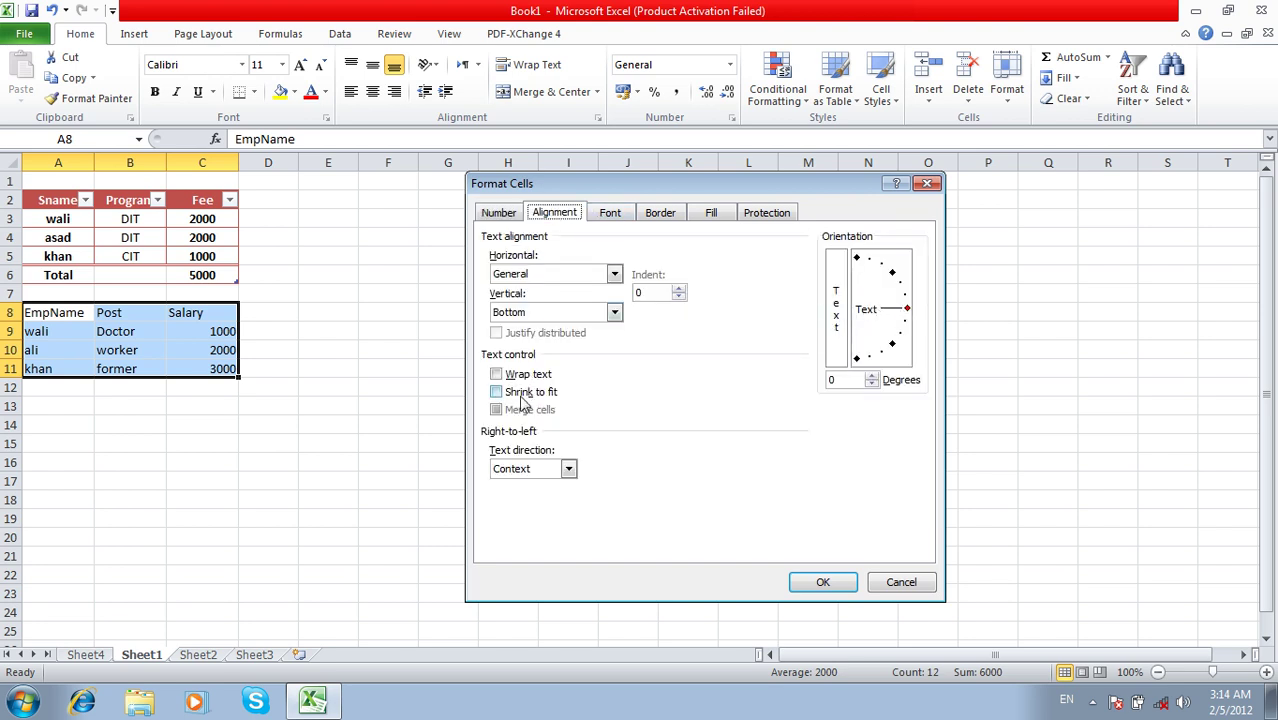
left_click(622, 216)
left_click(788, 298)
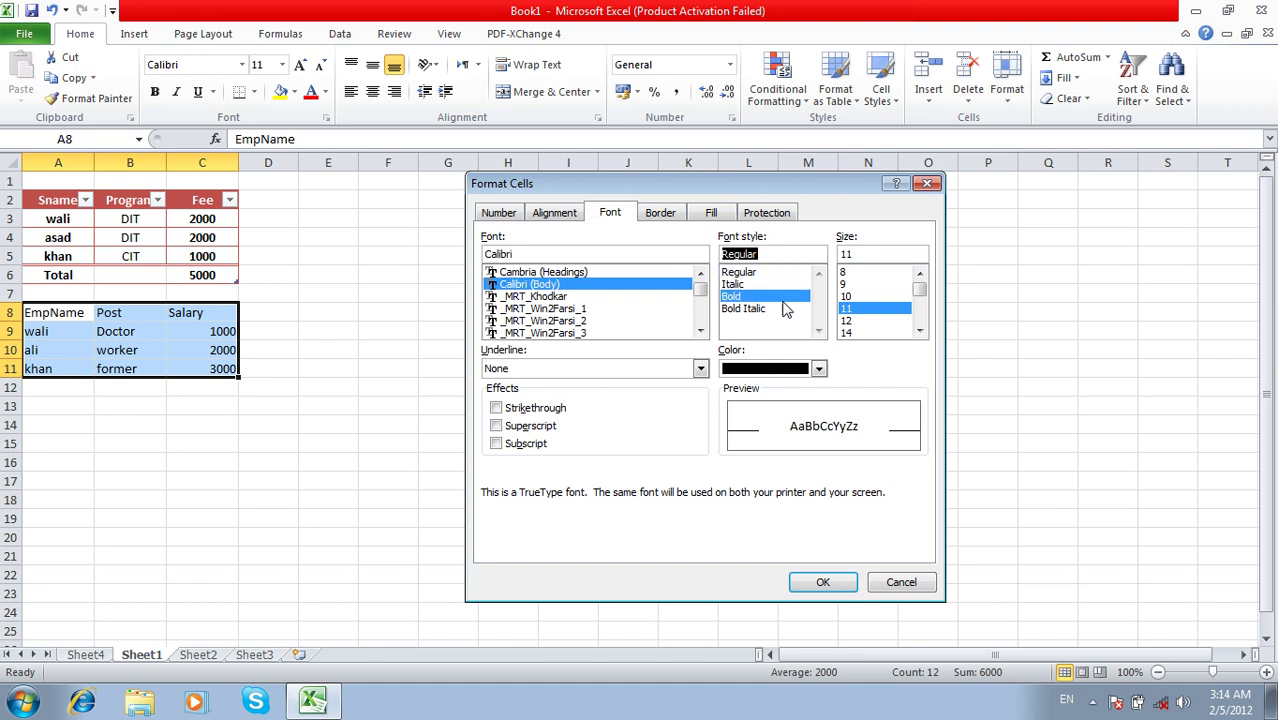
left_click(770, 366)
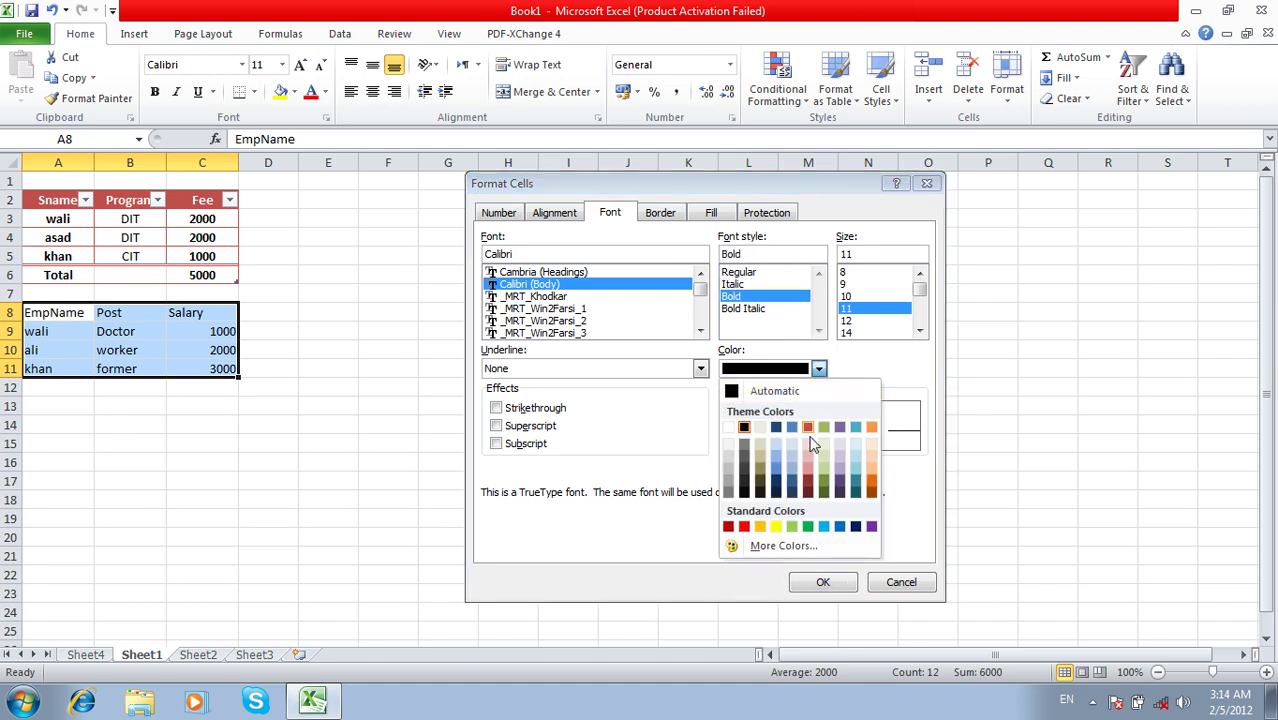
left_click(855, 526)
left_click(623, 368)
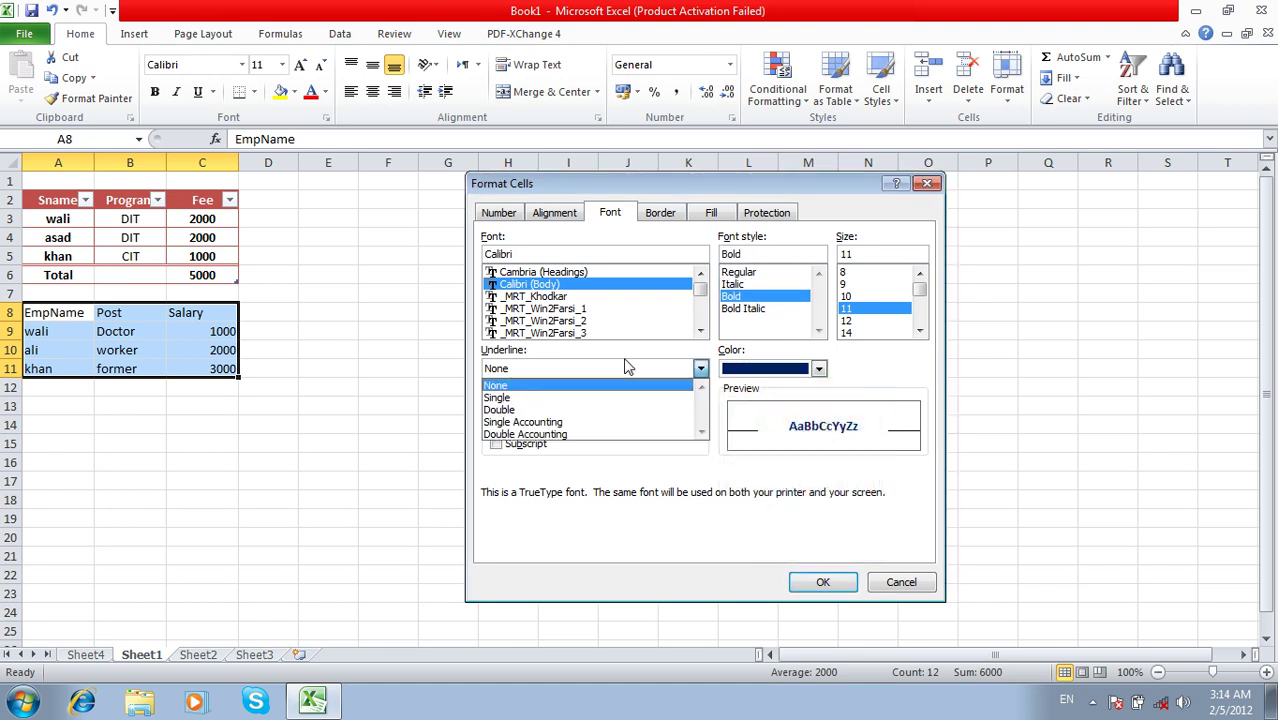
left_click(550, 413)
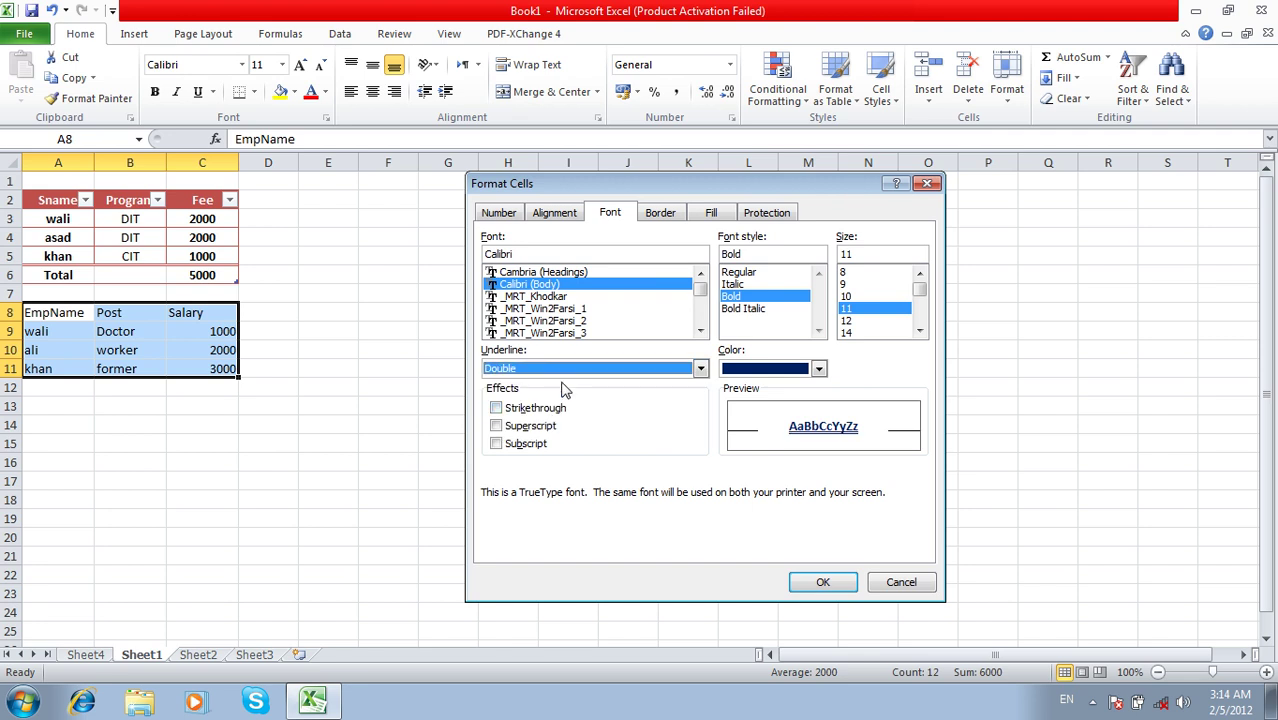
- Add a purple dash-dot outline border to My Style
left_click(650, 215)
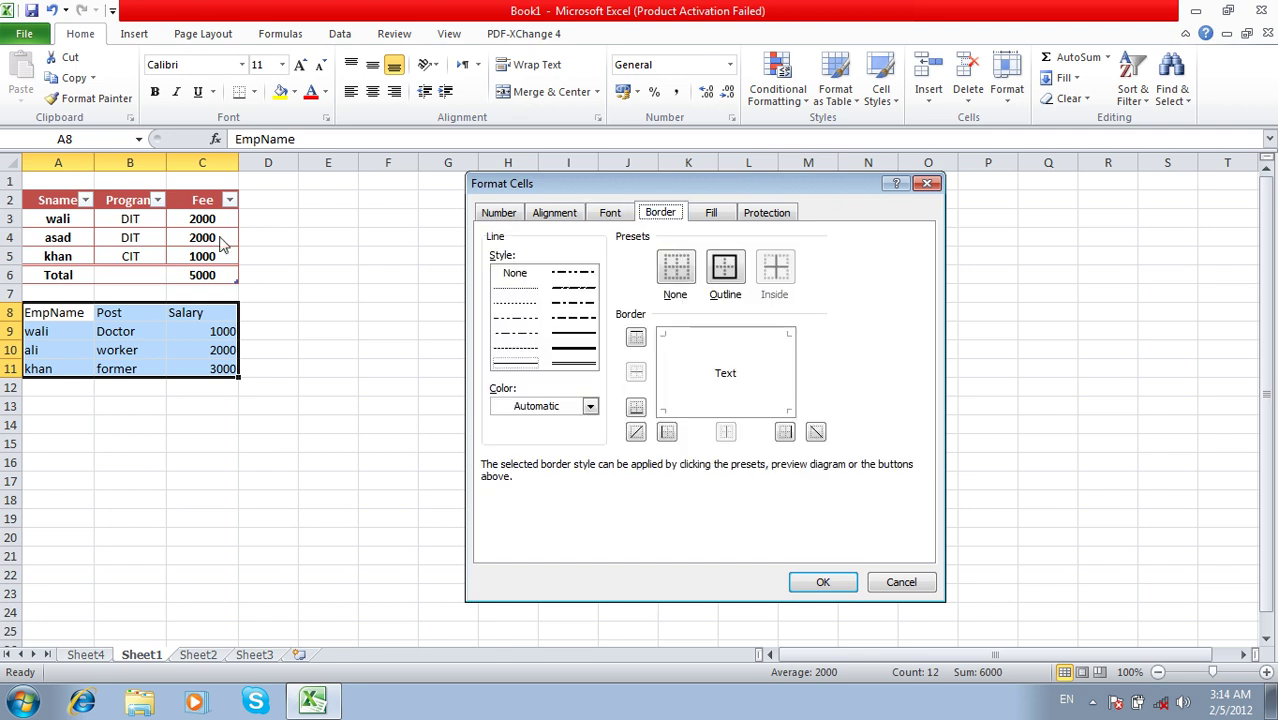
left_click(510, 320)
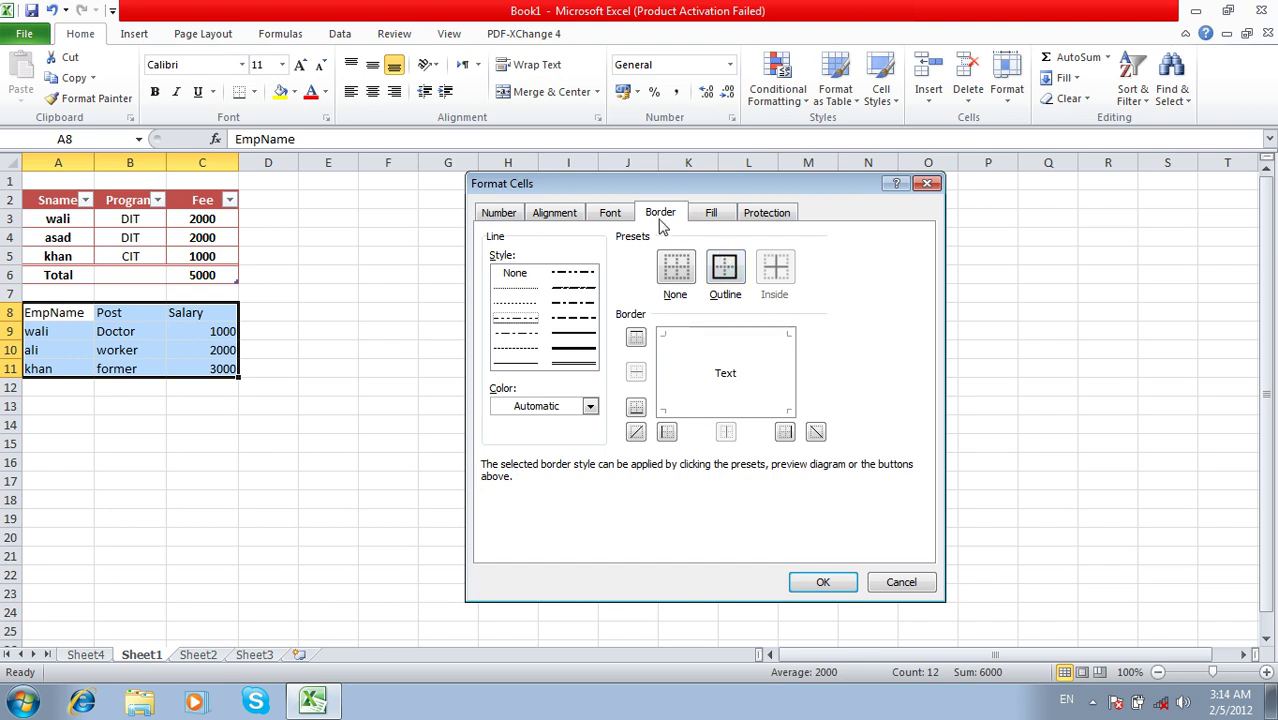
left_click(725, 272)
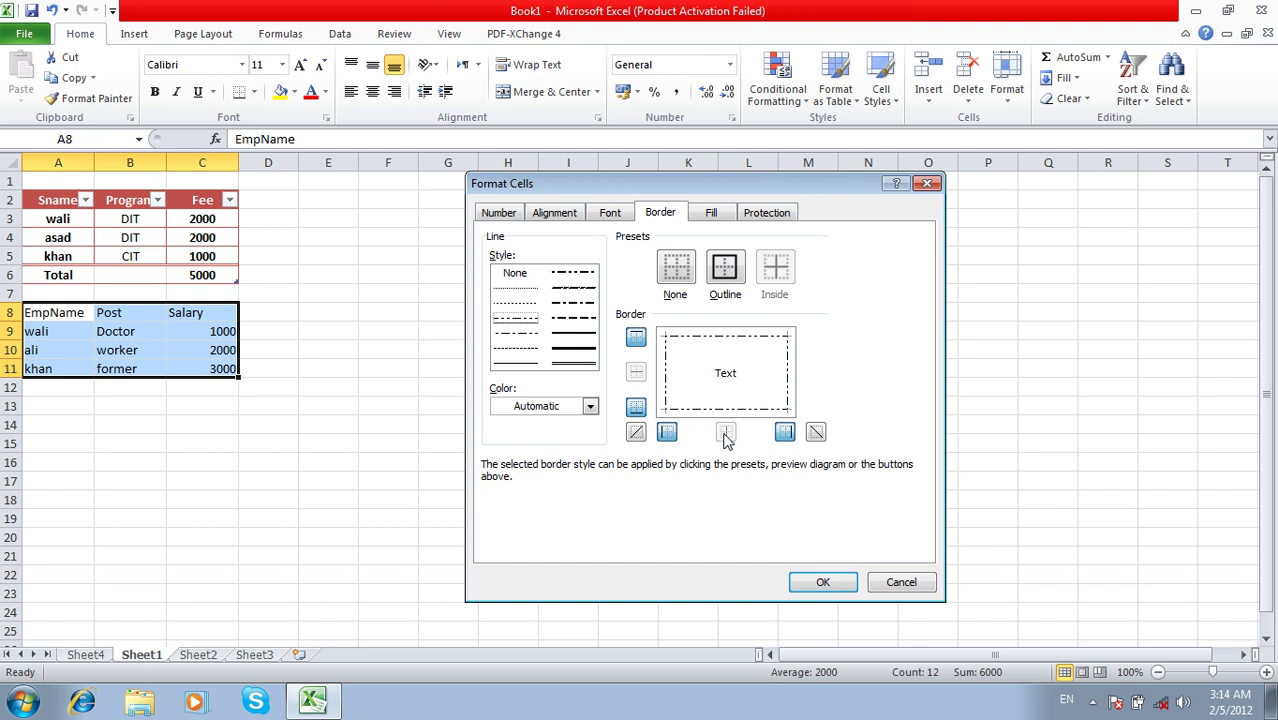
left_click(501, 335)
left_click(557, 334)
left_click(510, 340)
left_click(713, 275)
left_click(728, 264)
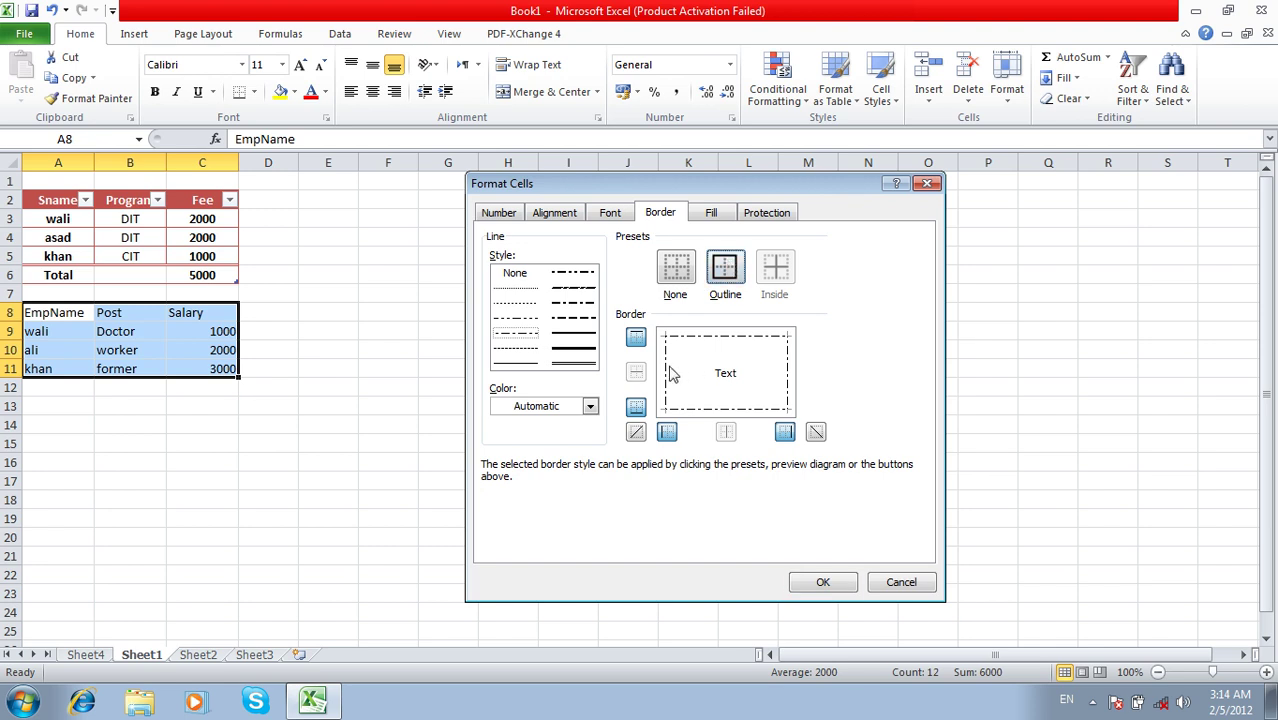
left_click(574, 407)
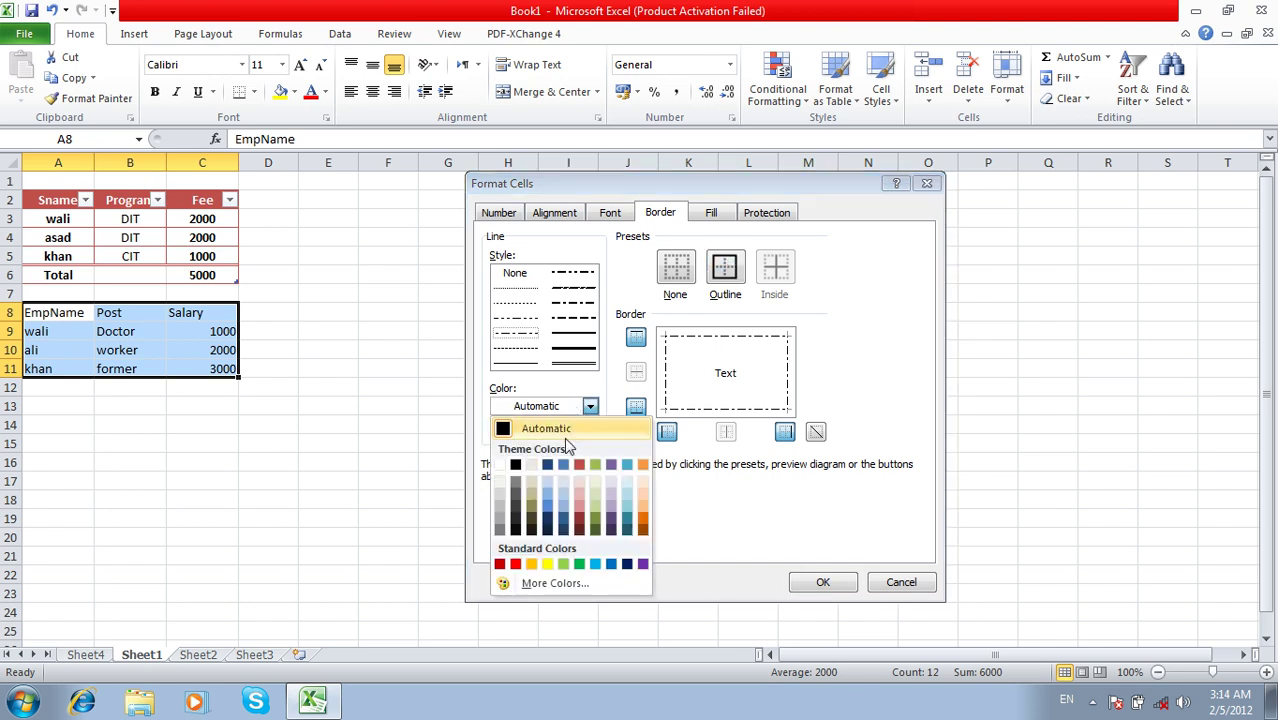
left_click(643, 566)
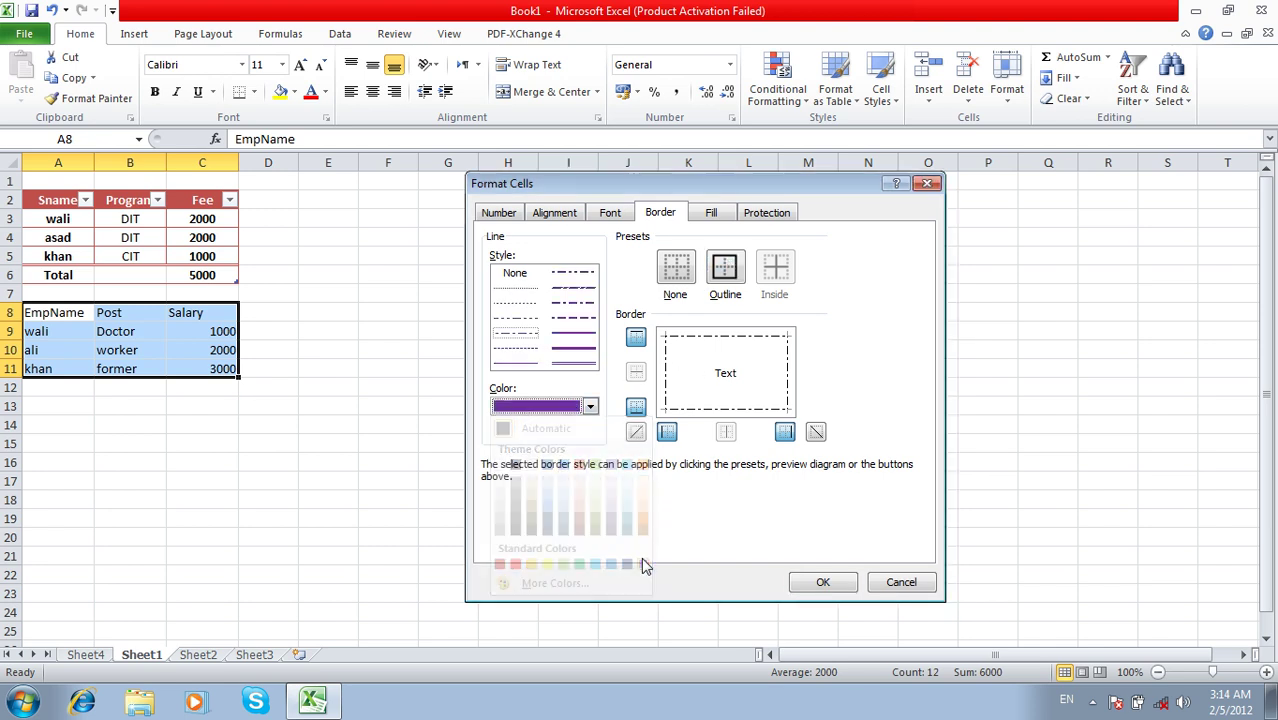
left_click(705, 215)
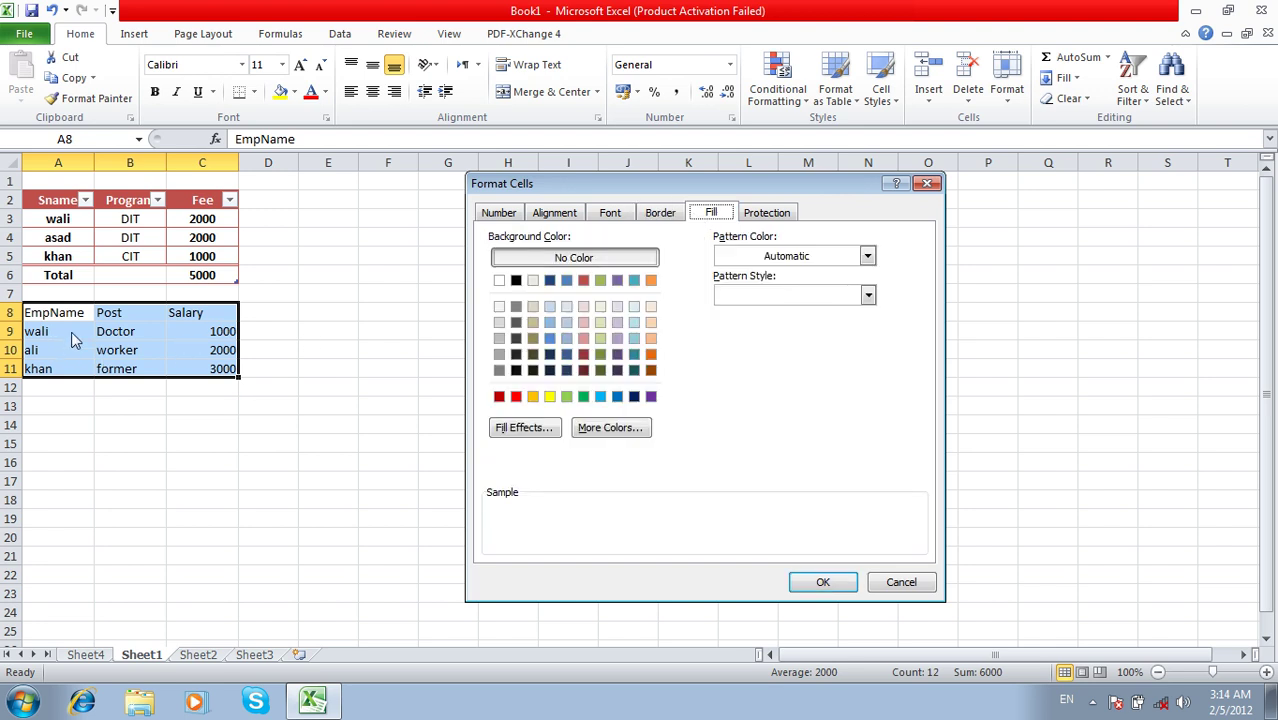
- Fill My Style with a two-colour blue gradient shaded from the centre and confirm
left_click(599, 323)
left_click(776, 258)
left_click(784, 274)
left_click(783, 293)
left_click(540, 428)
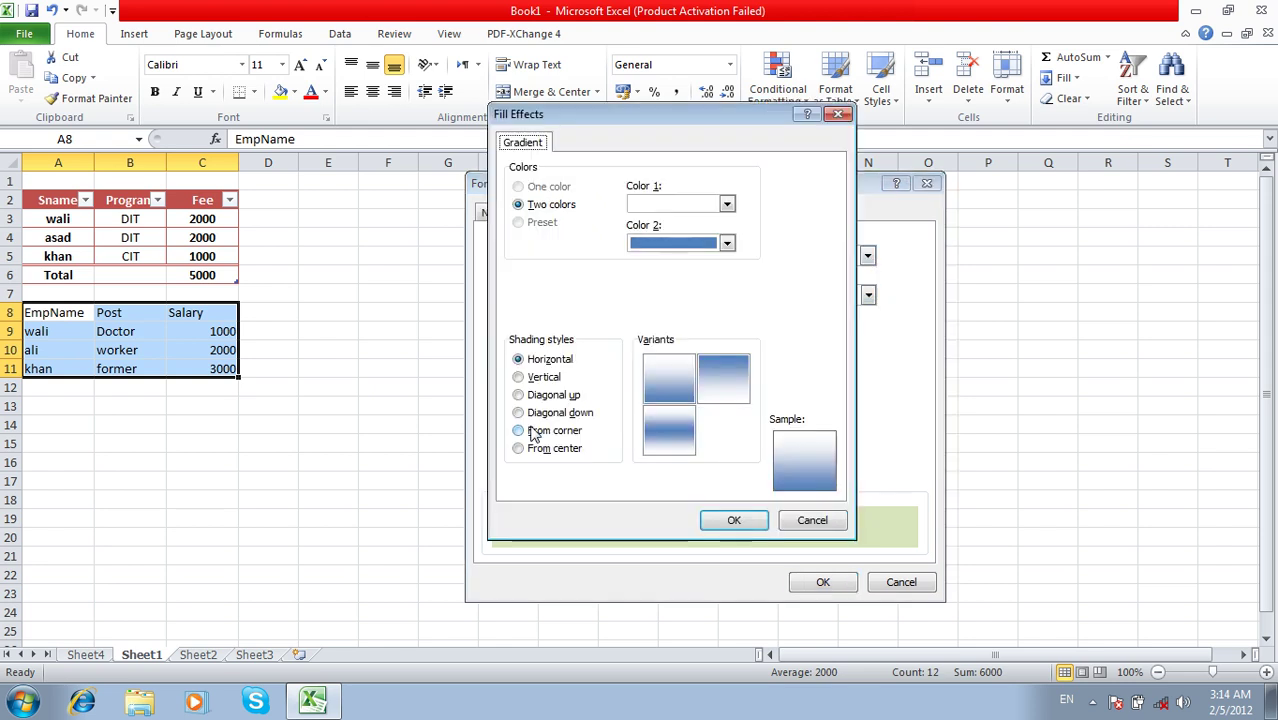
left_click(639, 205)
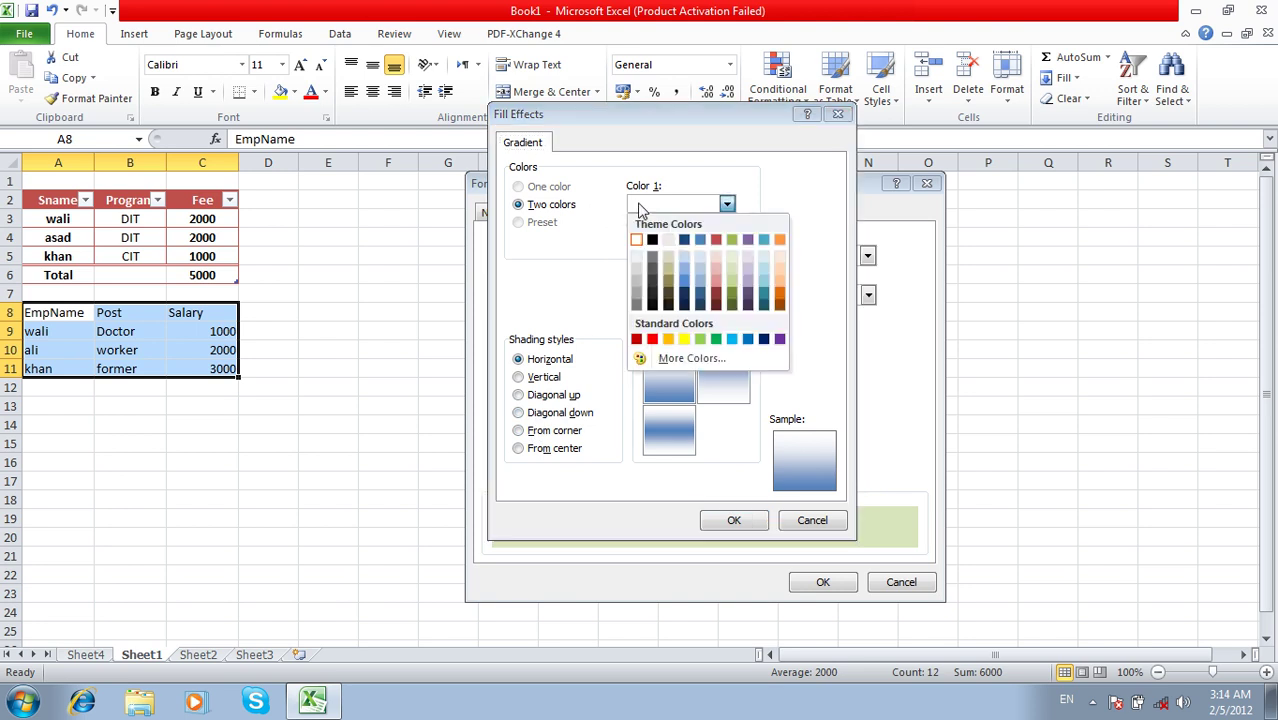
left_click(639, 205)
left_click(540, 450)
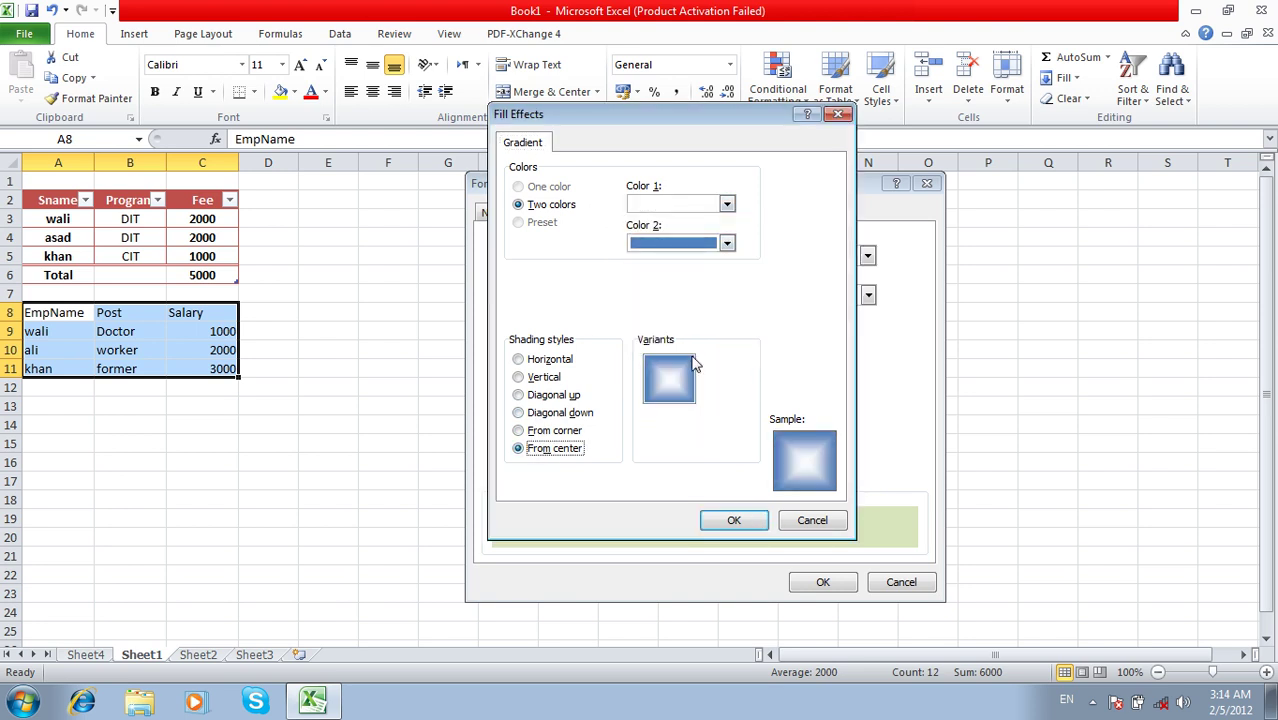
left_click(722, 522)
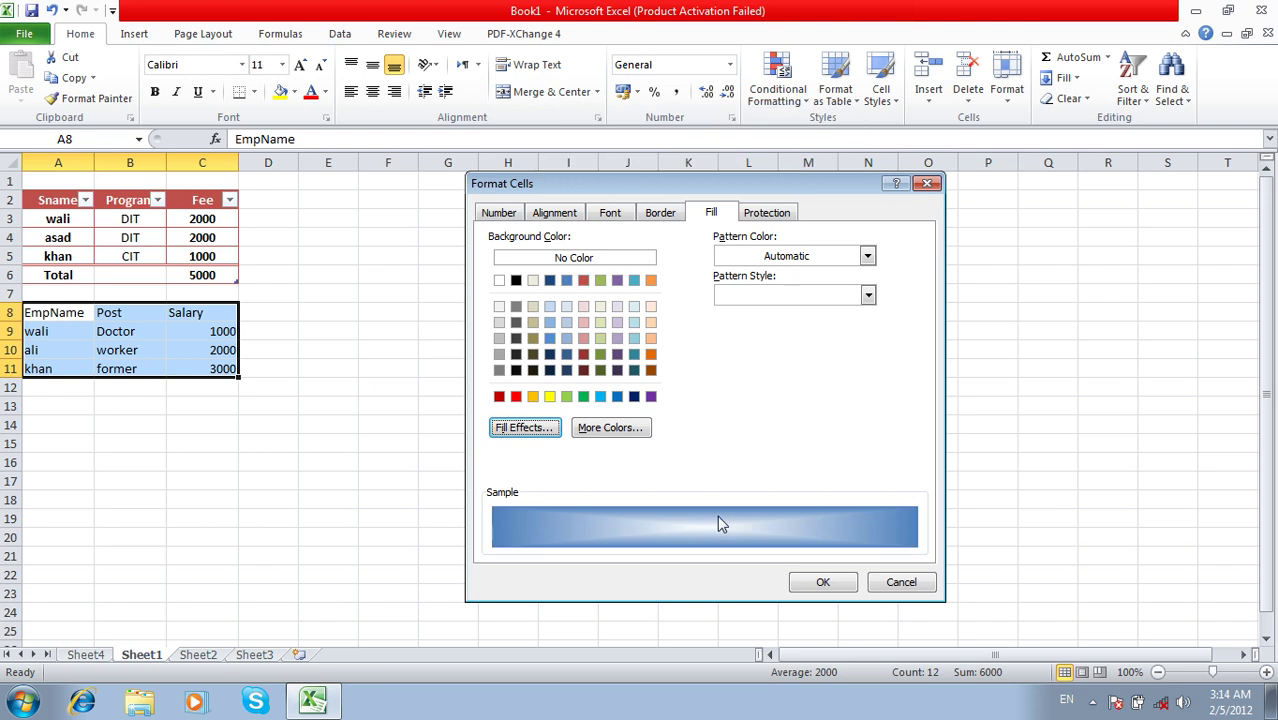
left_click(747, 215)
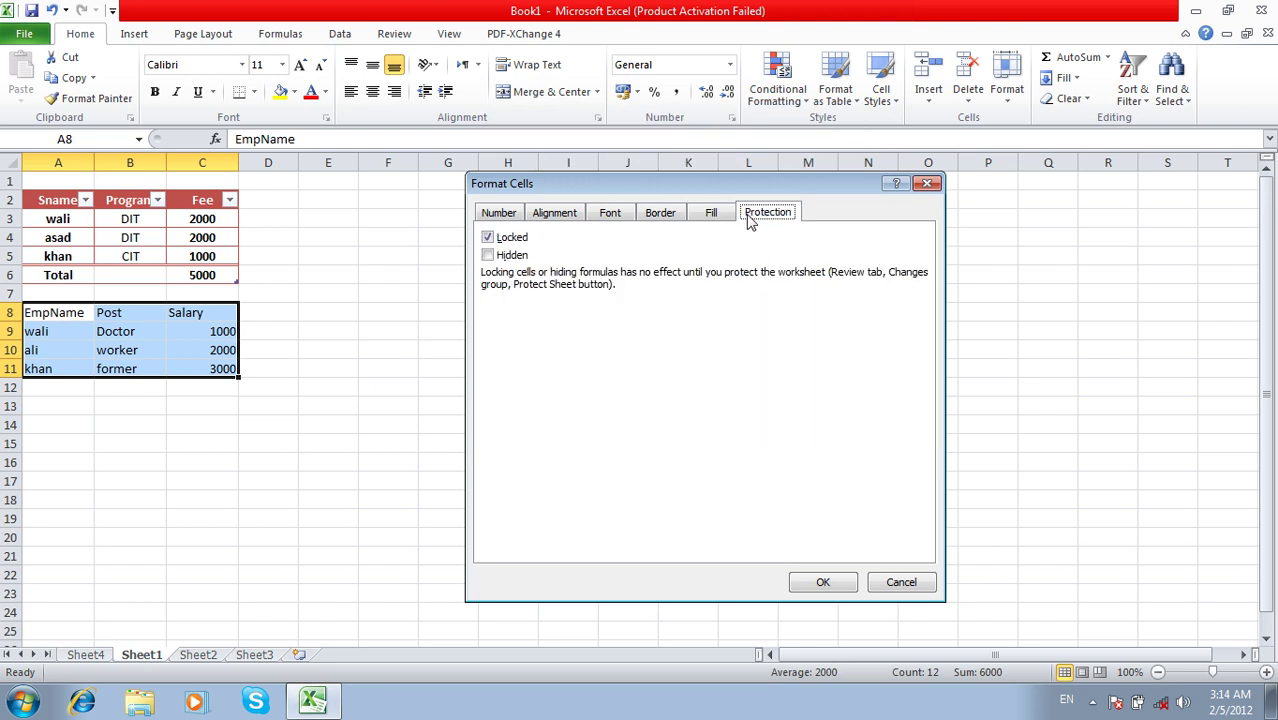
left_click(706, 219)
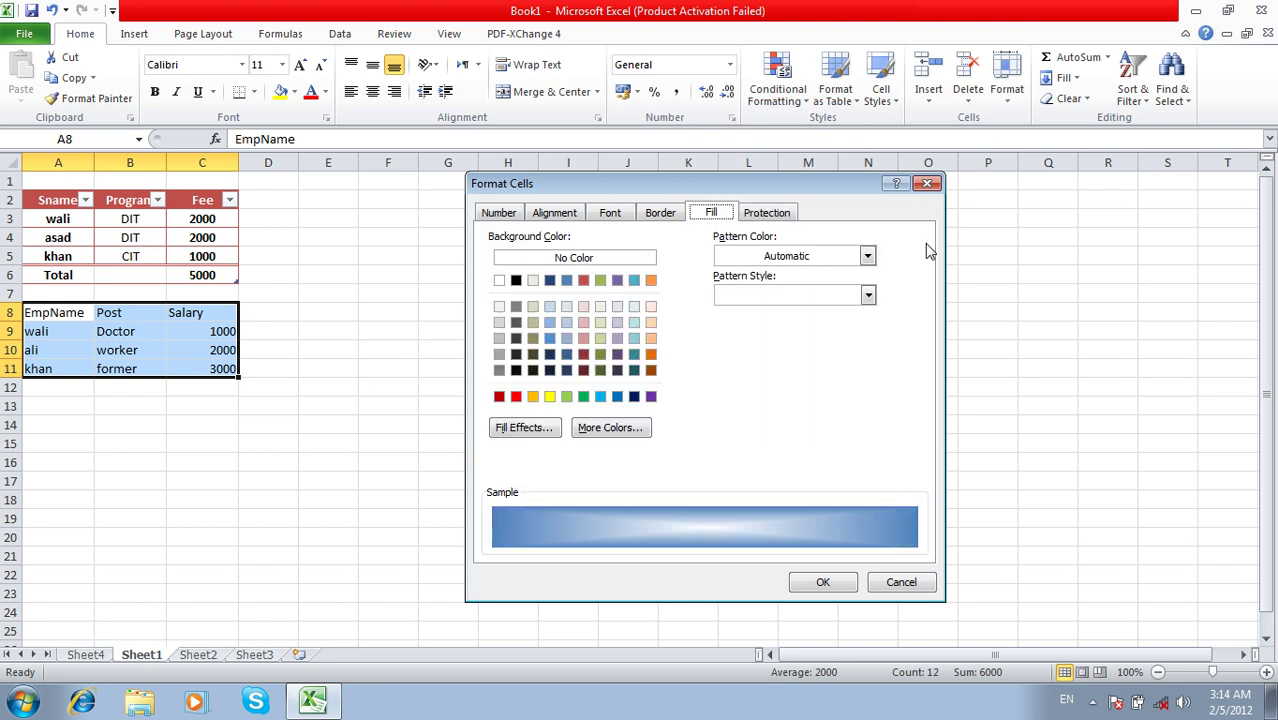
left_click(823, 582)
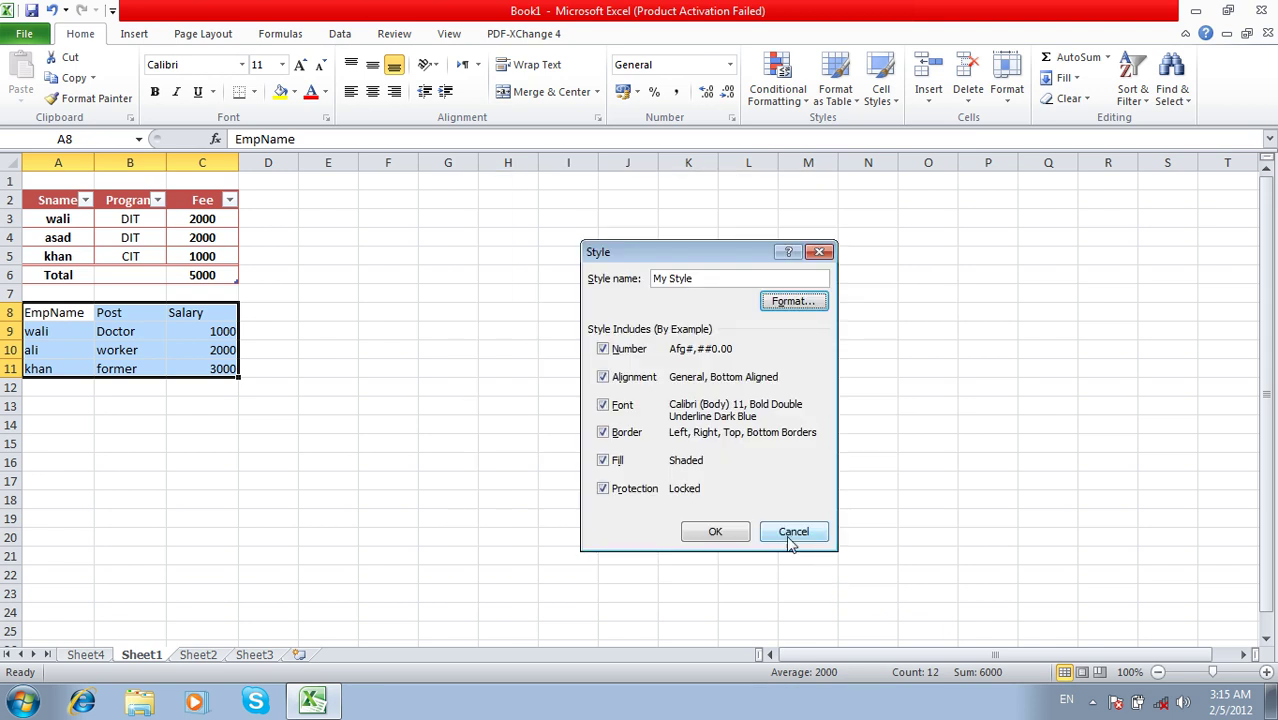
- Save My Style and apply it to the EmpName/Post/Salary table in A8:C11
left_click(706, 532)
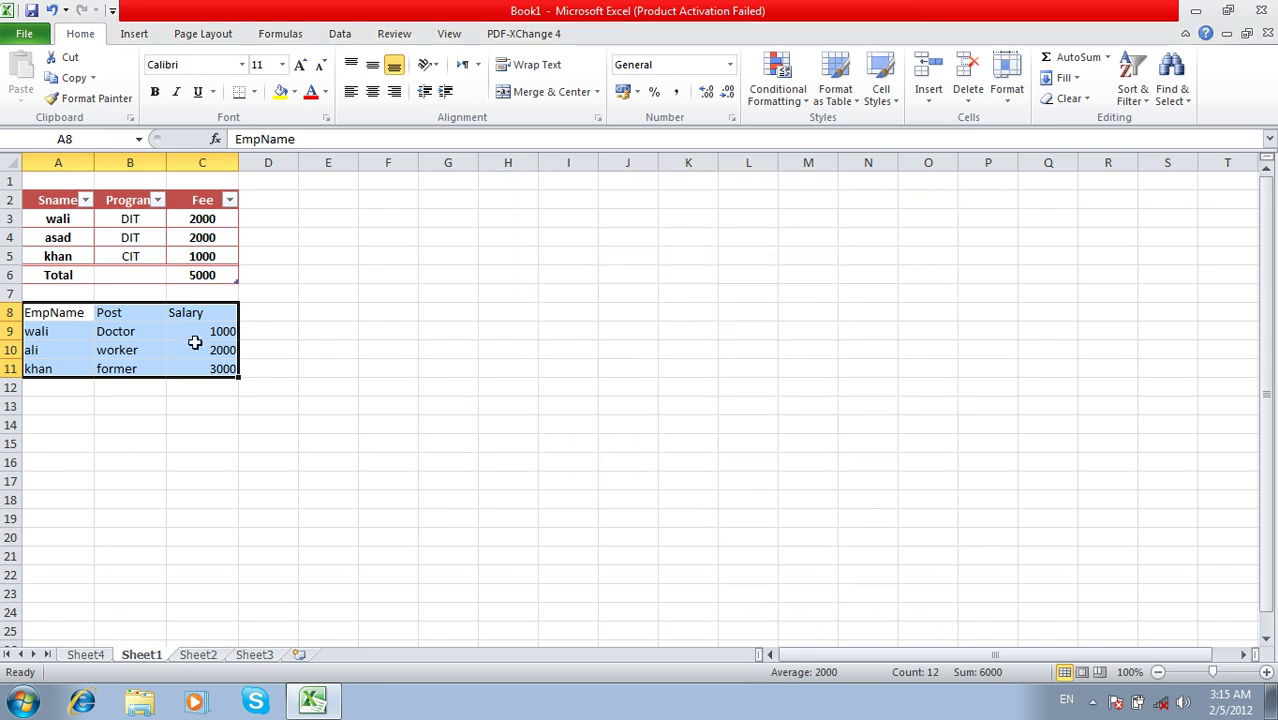
left_click(879, 95)
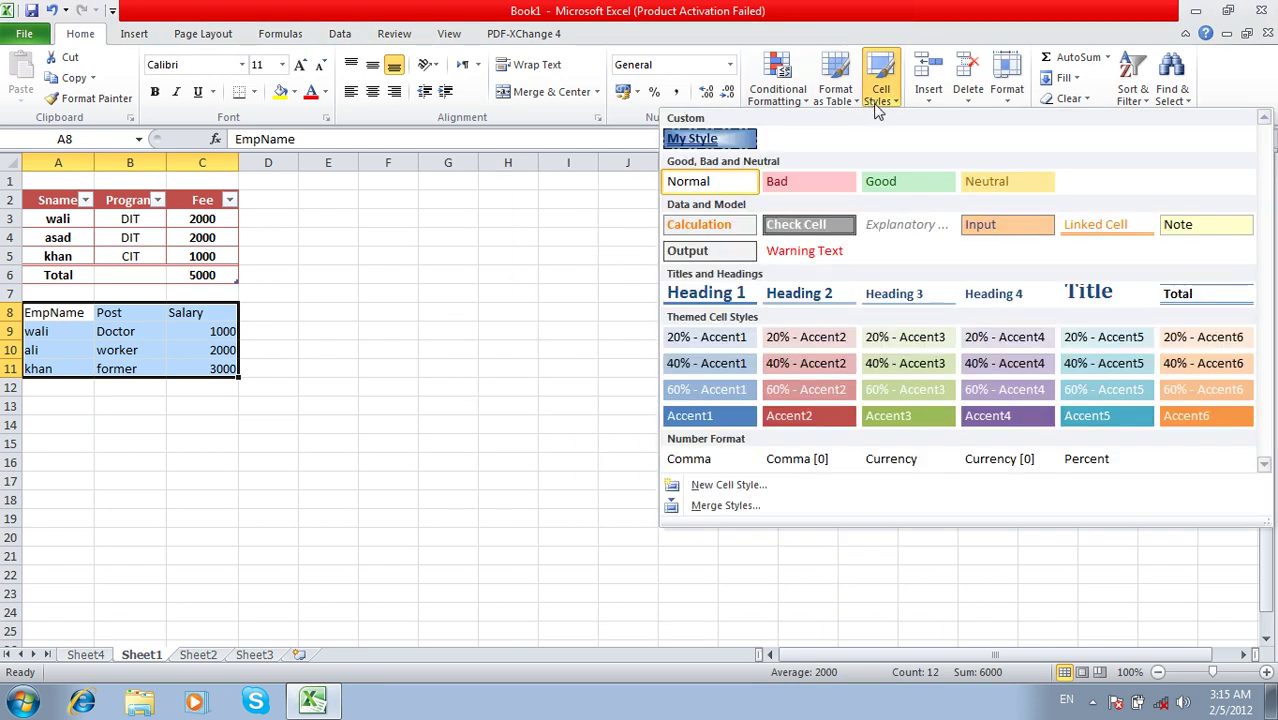
left_click(706, 139)
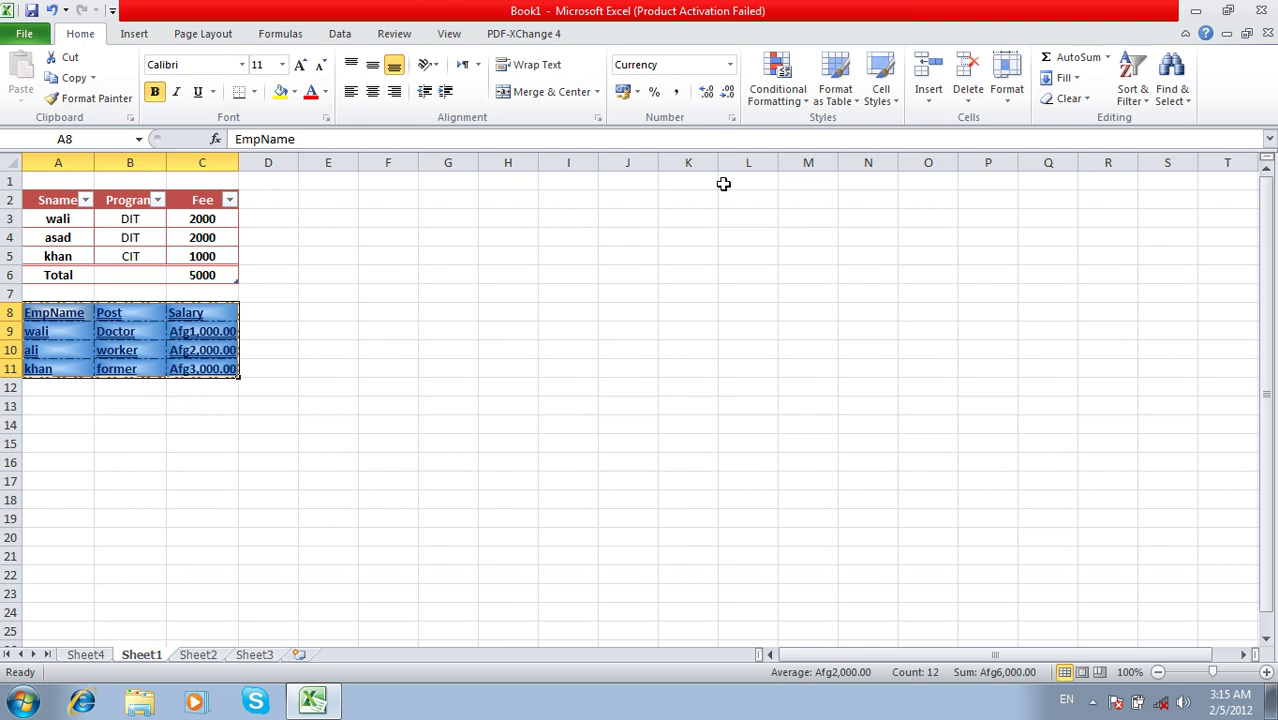
left_click(876, 100)
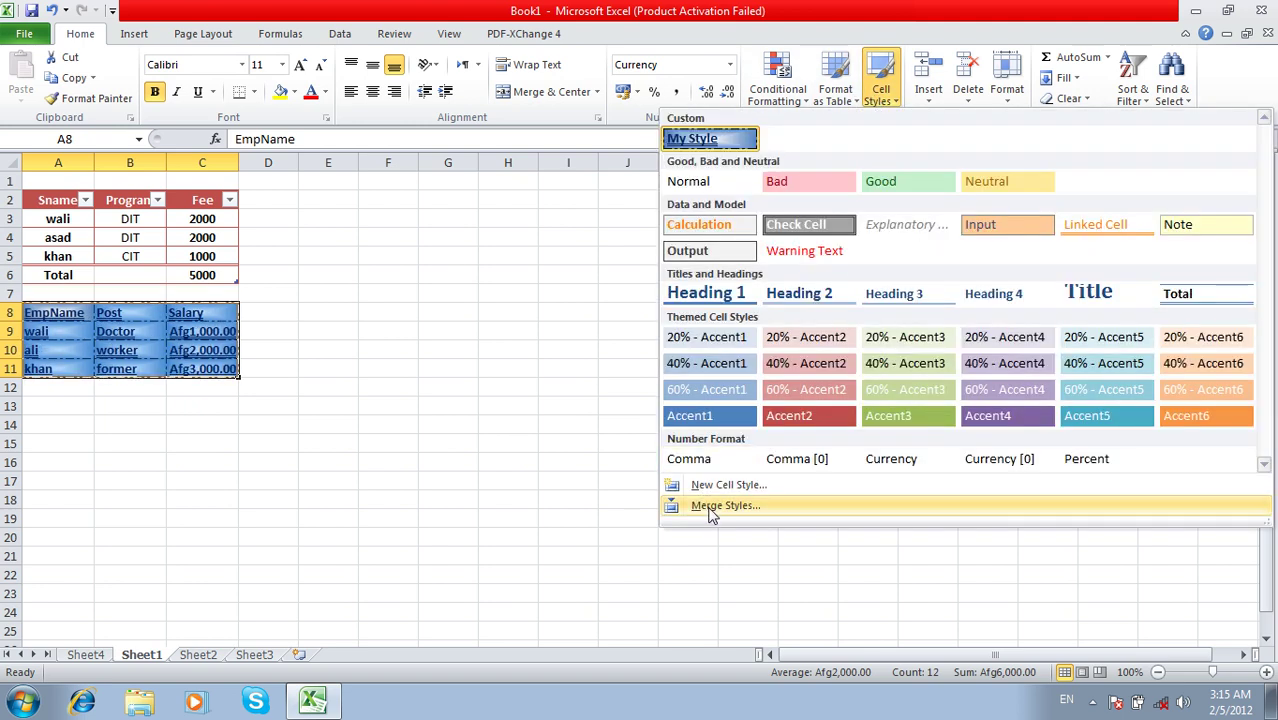
left_click(757, 16)
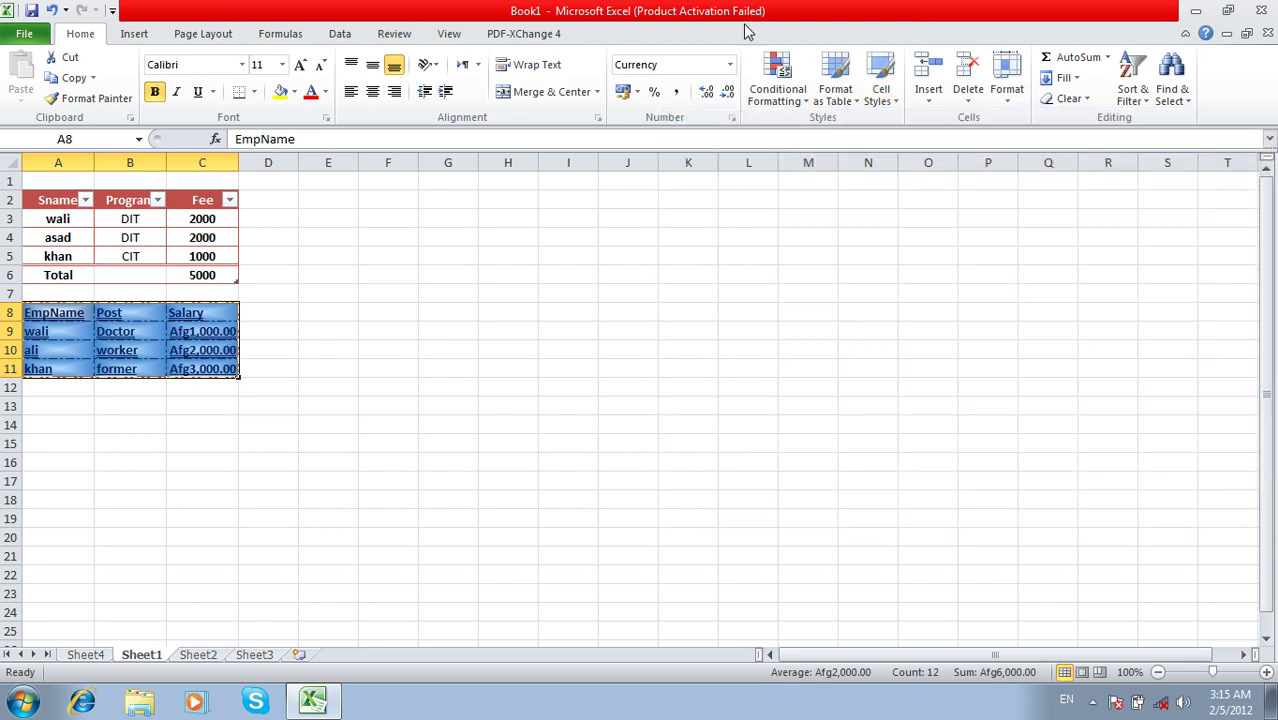
- In a new workbook, enter headers Sname, Program and Fee in A1:C1
key("ctrl+n")
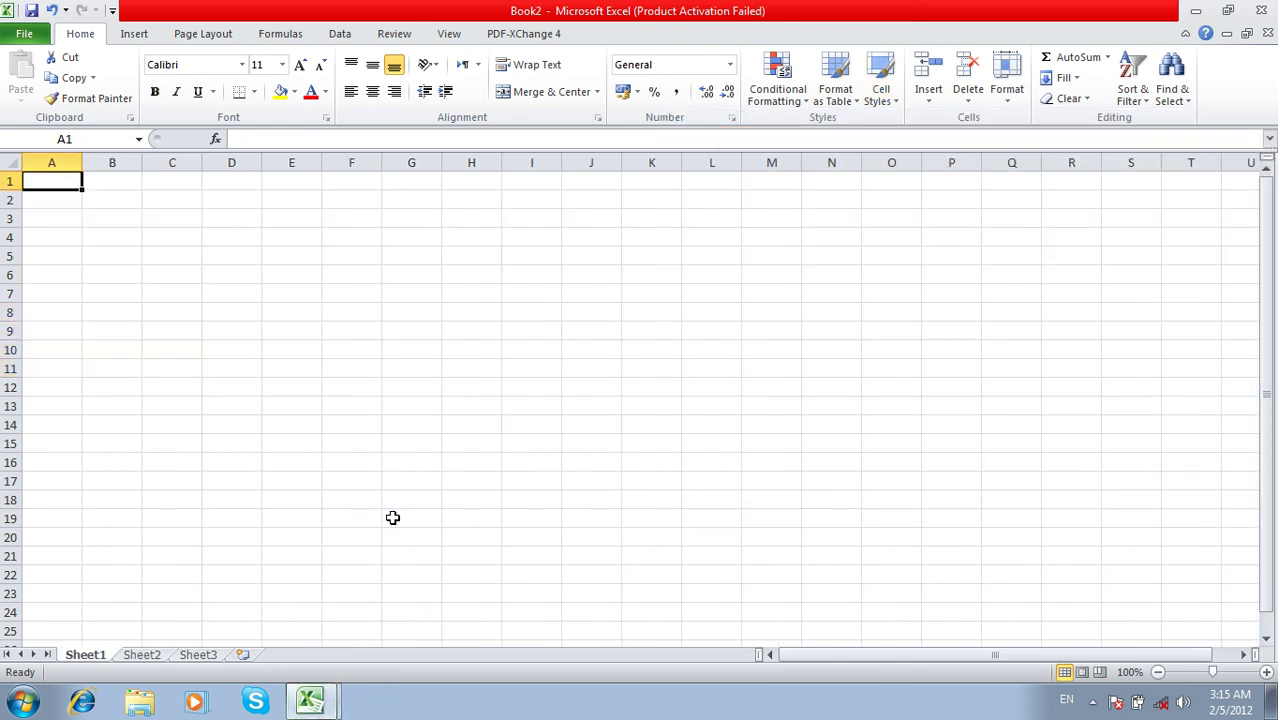
type("Sname")
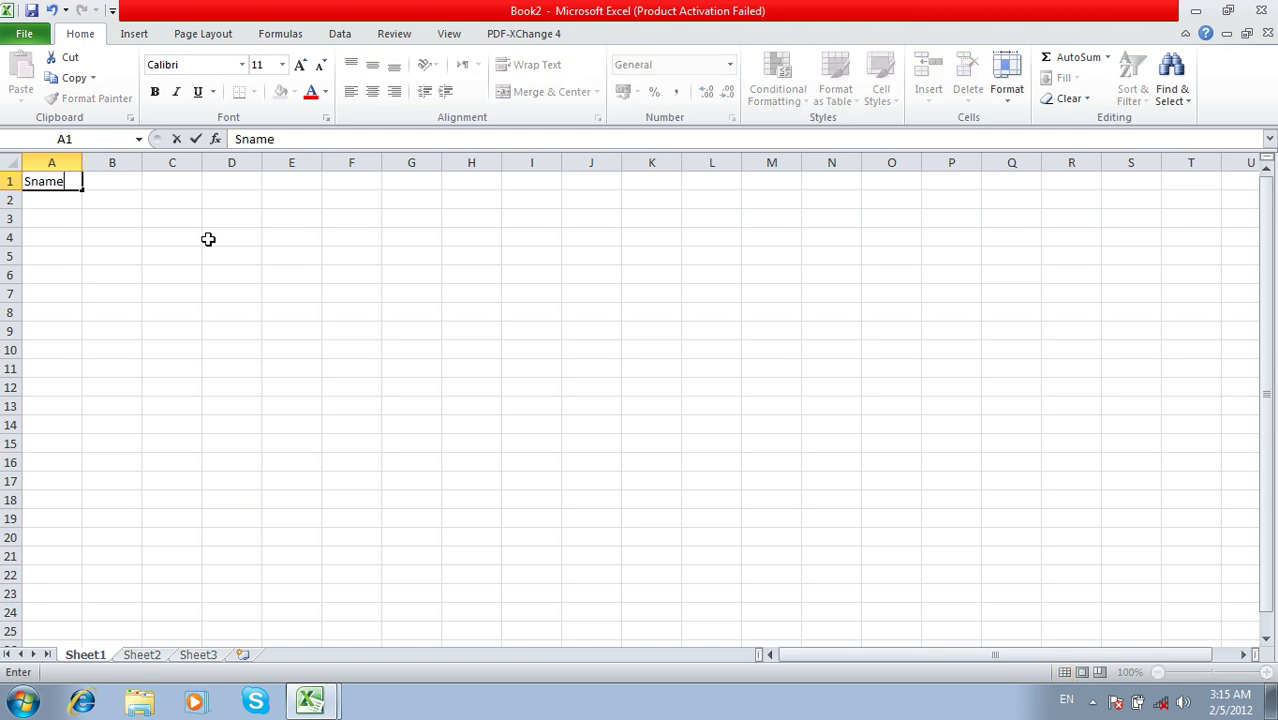
key("Tab")
type("Program")
key("Tab")
type("Fee")
key("Return")
- List the student names wali, asad and salam in A2:A4
type("wa")
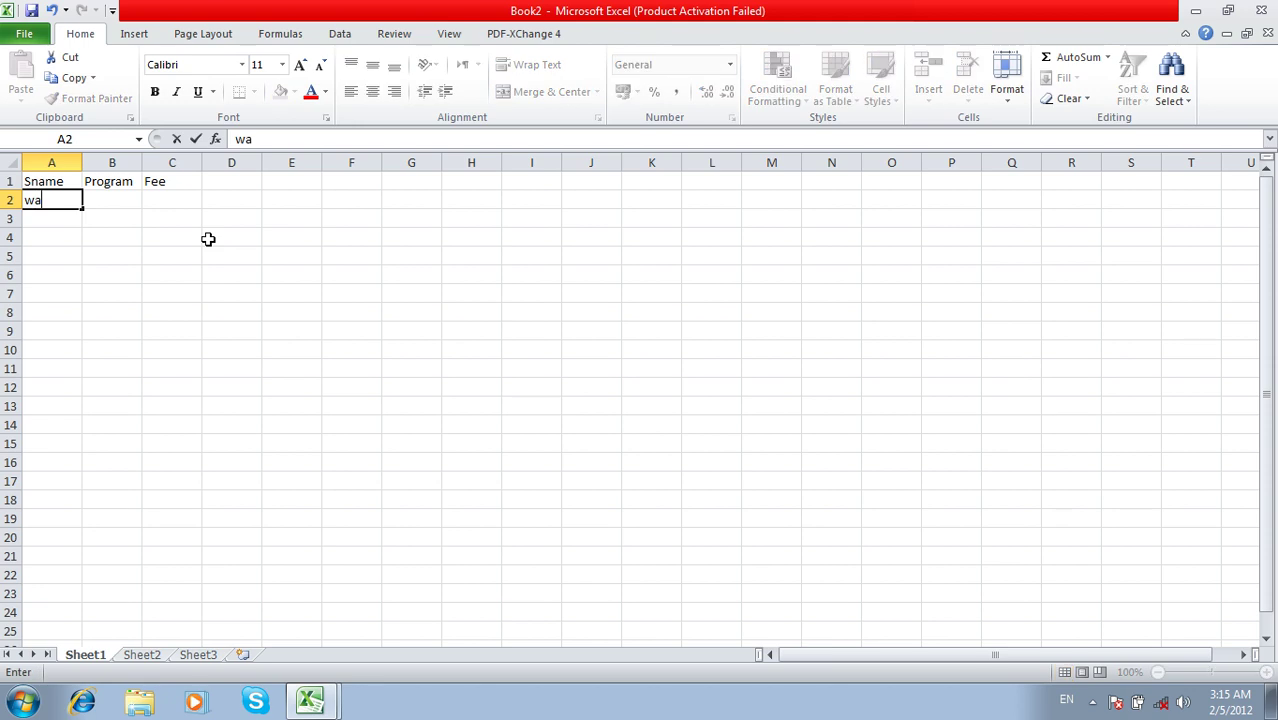
type("li")
key("Return")
type("asad")
key("Return")
type("salam")
key("Tab")
- Fill the Program column with Dit, CIT and internet
key("Up")
key("Up")
type("DT")
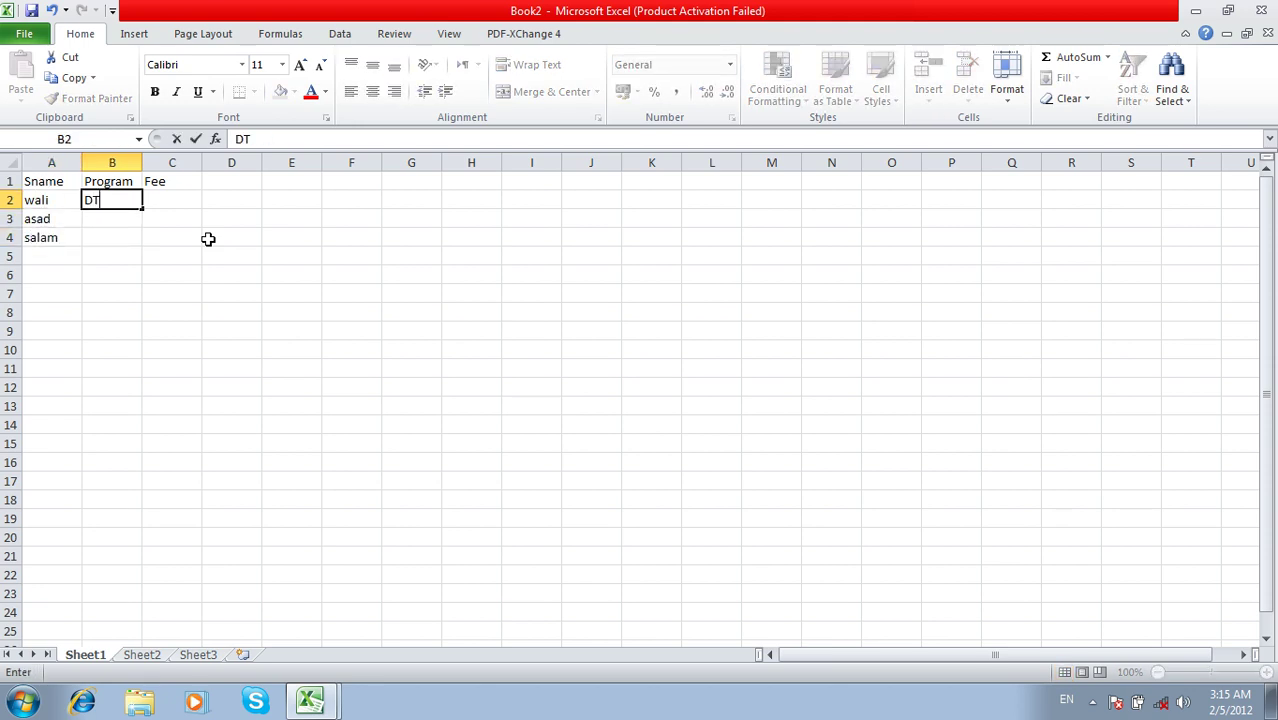
type("it")
key("Return")
type("C")
key("Return")
type("internet")
key("Return")
- Enter fees 100, 200 and 300 in C2:C4
key("Tab")
key("Up")
key("Up")
key("Up")
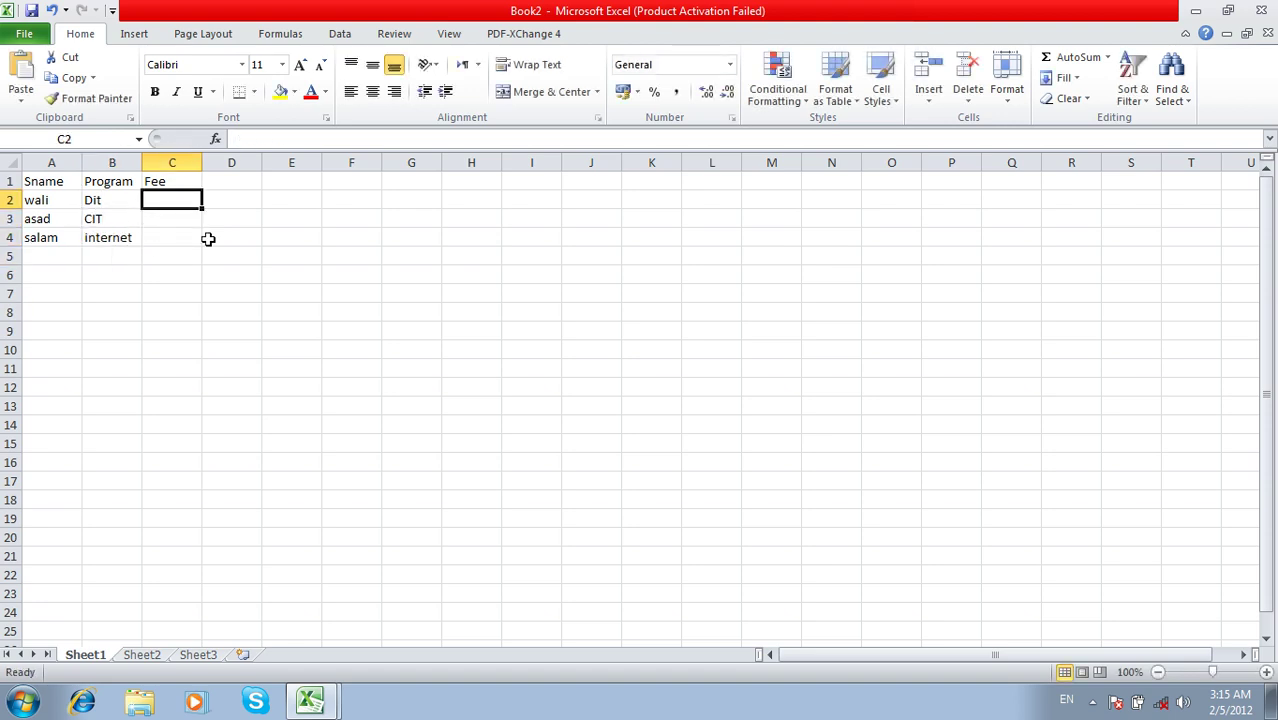
type("100")
key("Return")
type("2-")
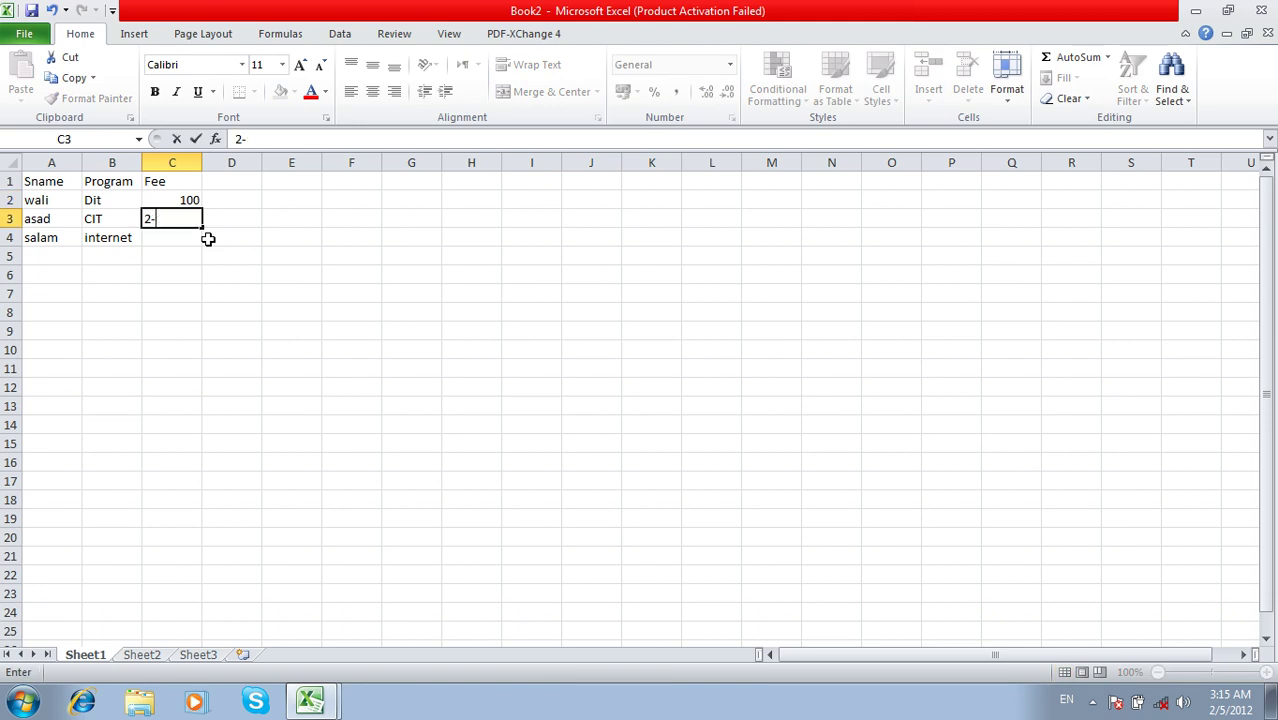
type("00")
key("Return")
type("300")
key("Return")
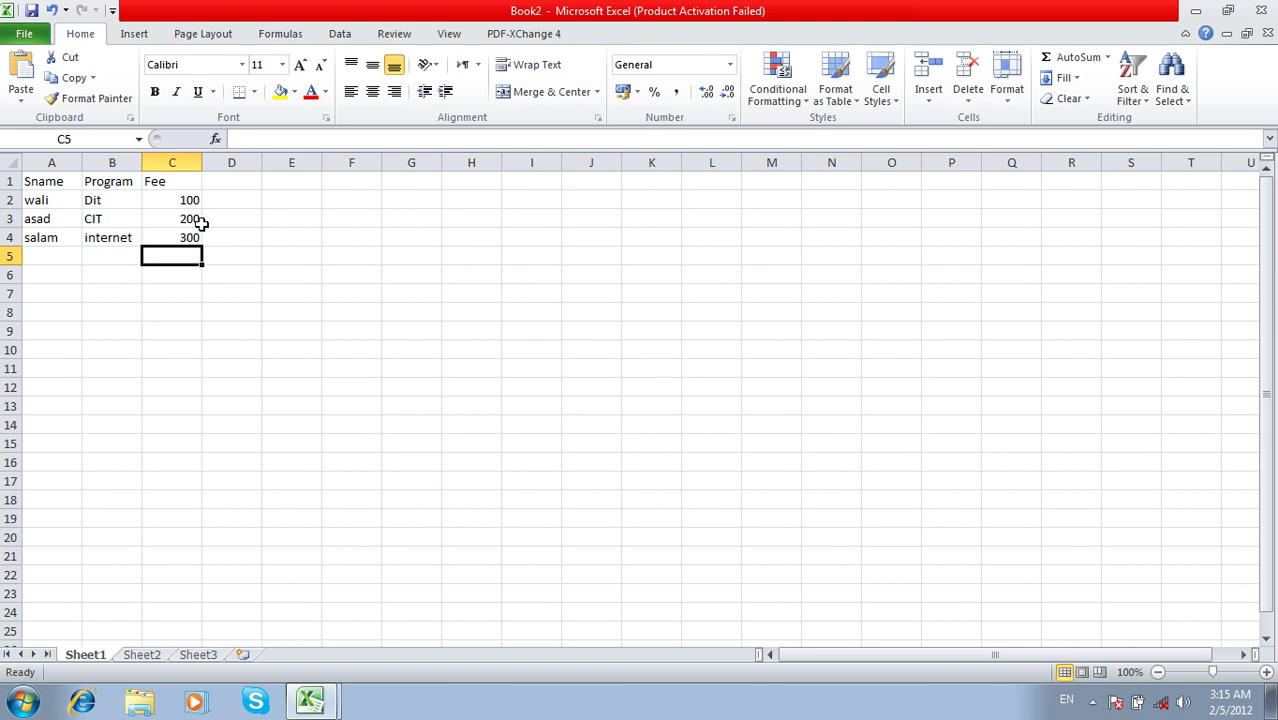
- With the Sname/Program/Fee table A1:C4 selected, merge the cell styles from Book1 into Book2
left_click_drag(190, 237, 62, 180)
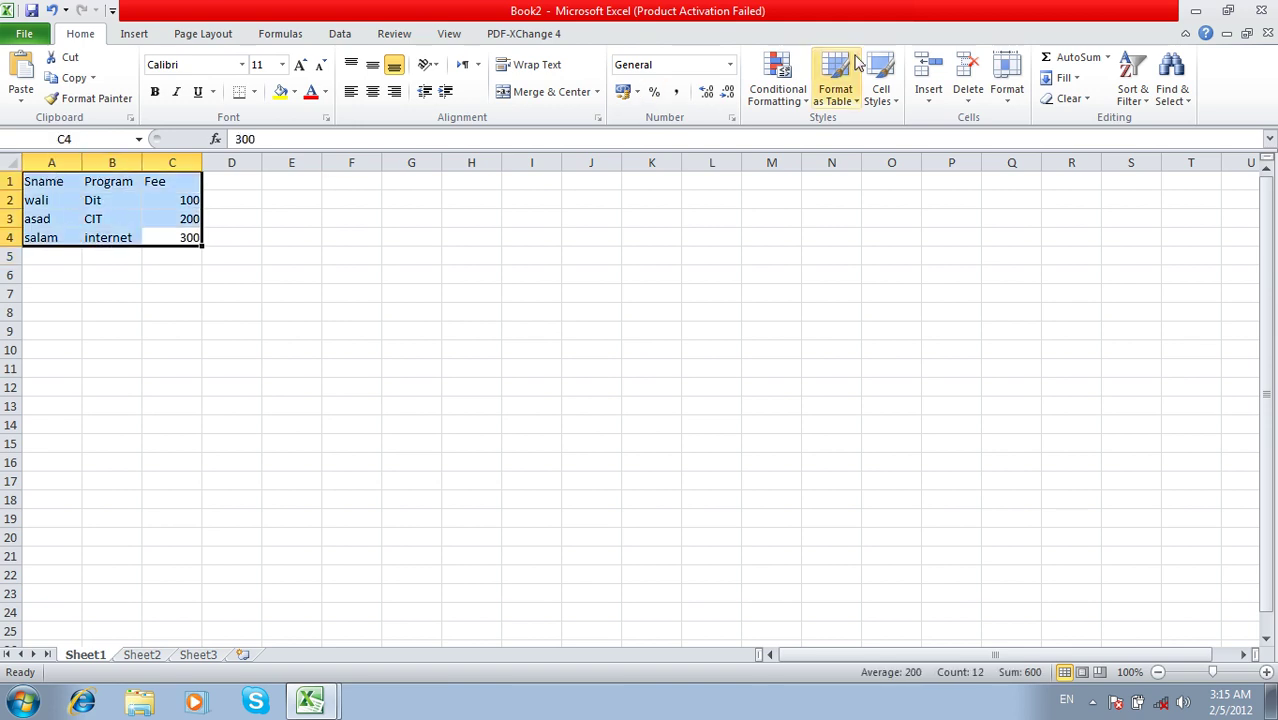
left_click(876, 94)
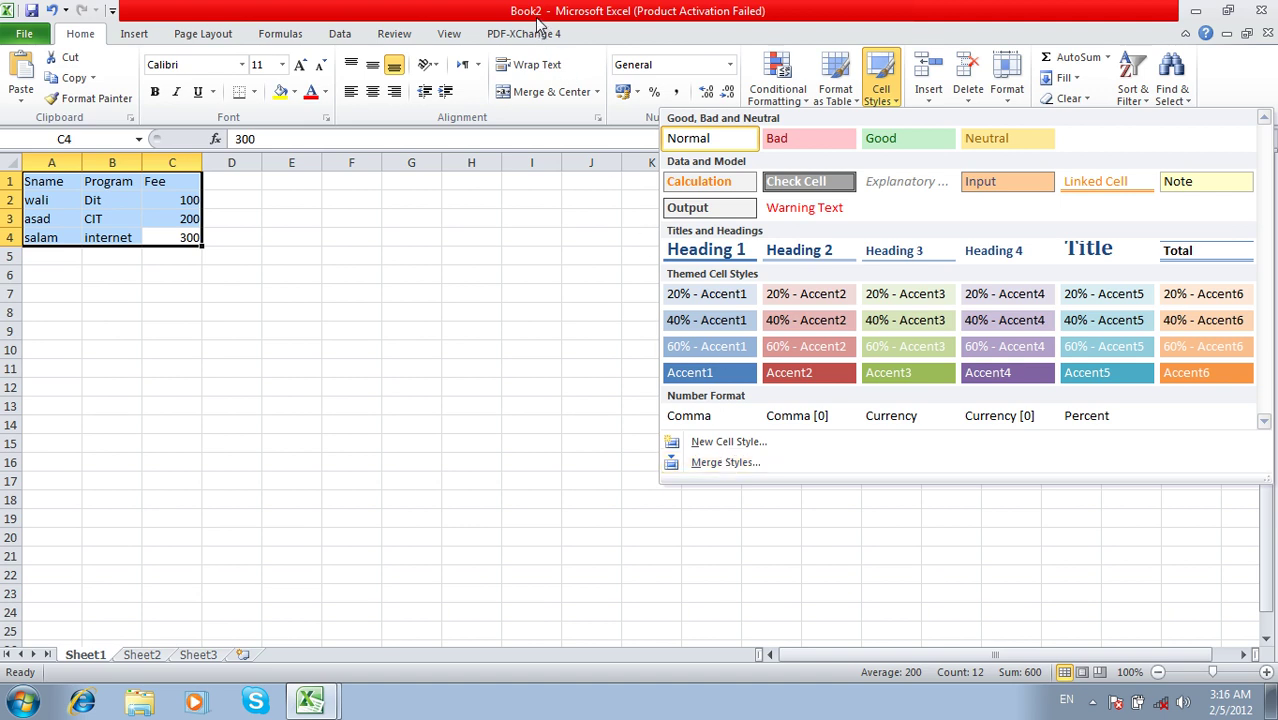
left_click(753, 468)
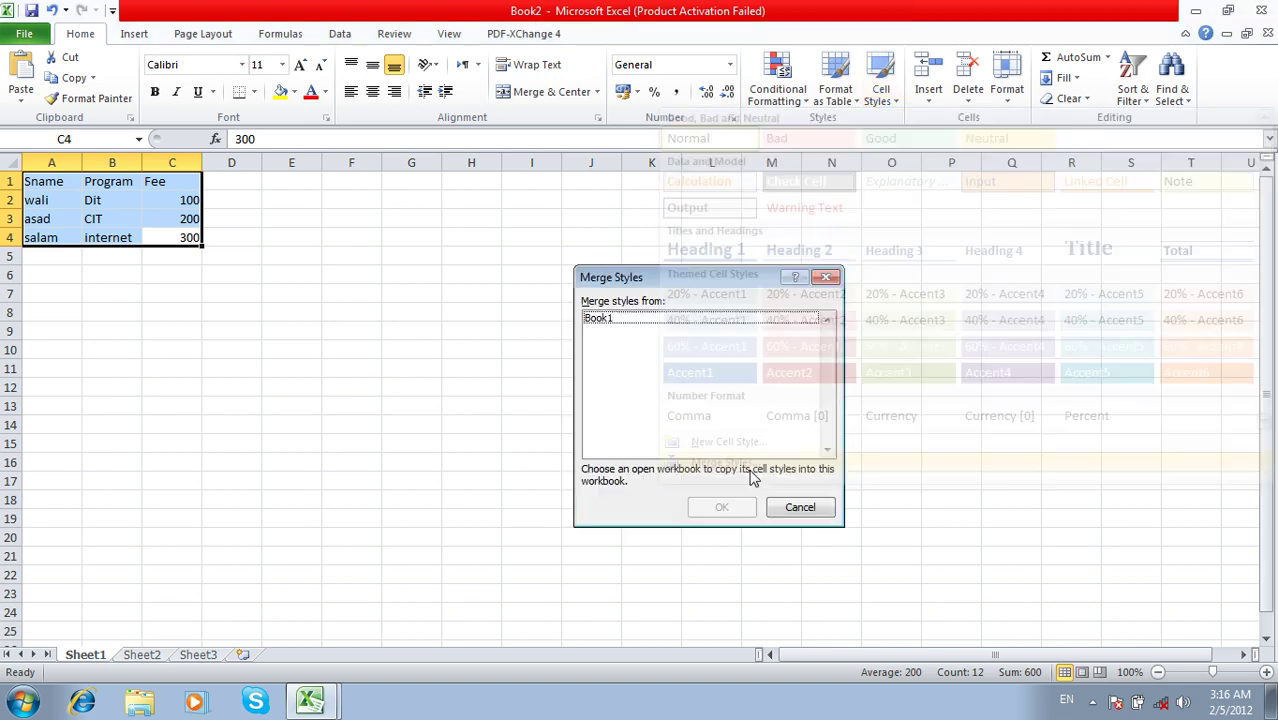
left_click(628, 318)
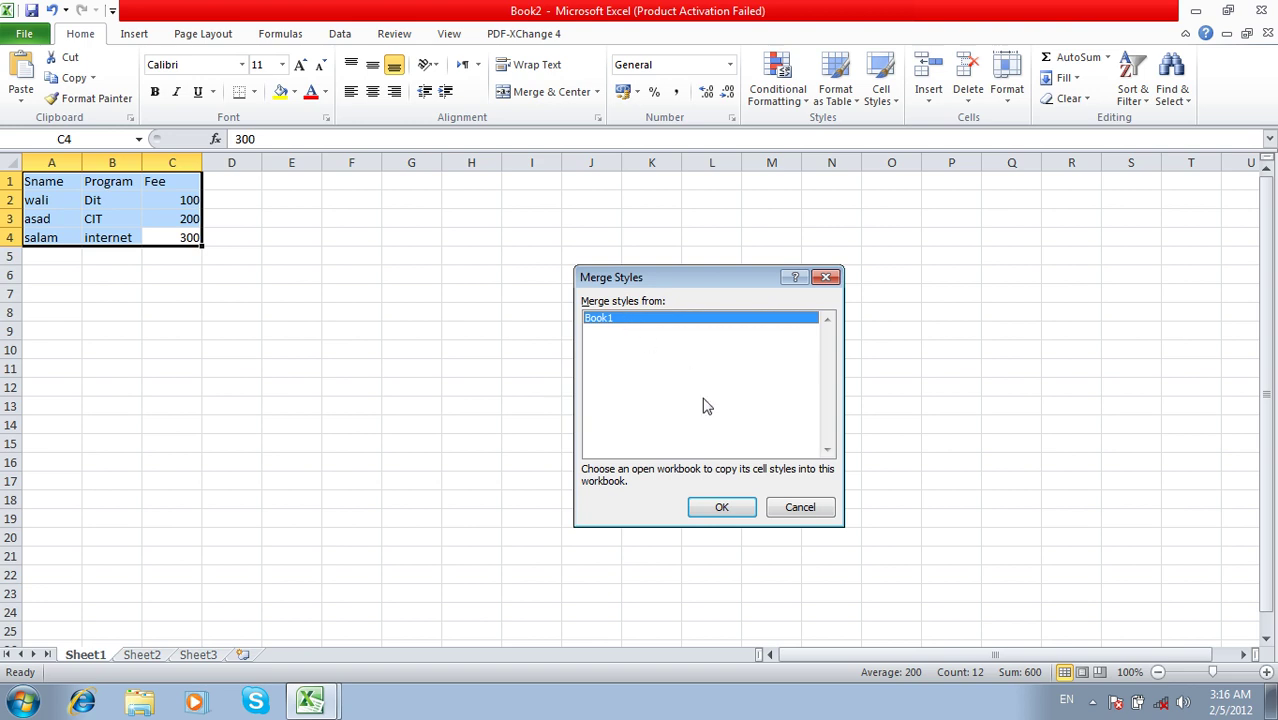
left_click(721, 511)
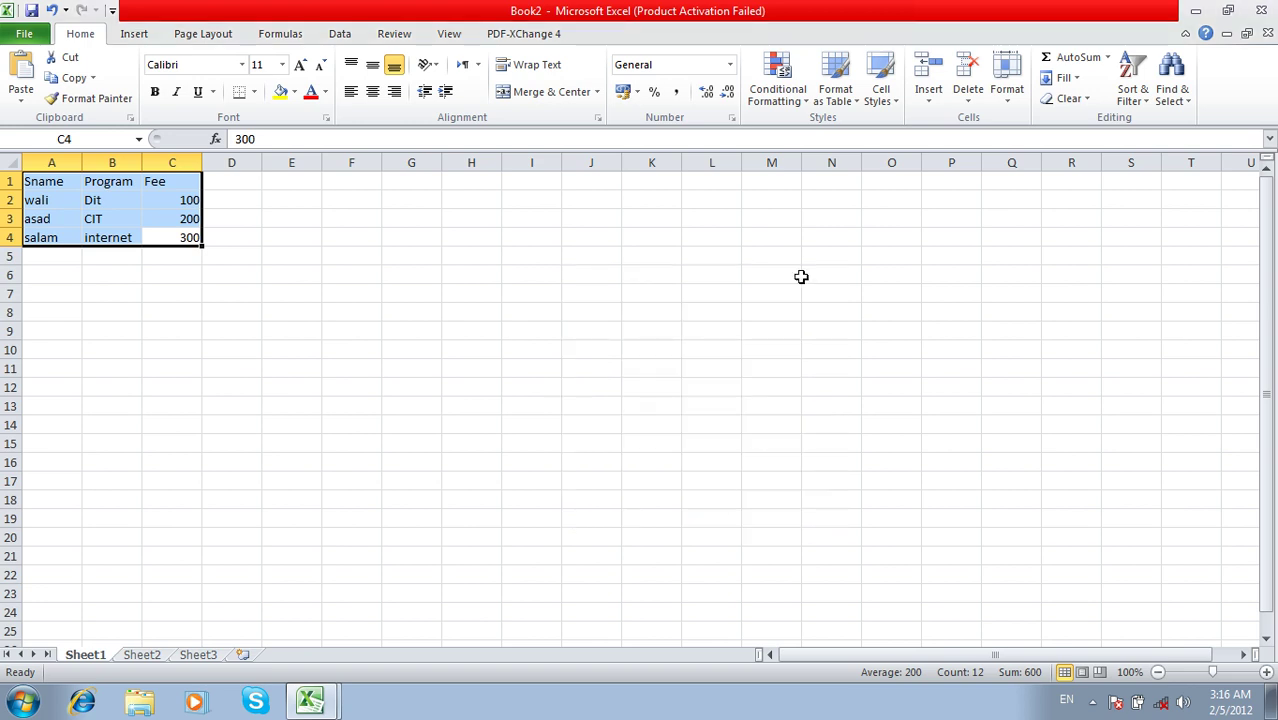
- Apply the custom My Style to A1:C4, giving blue gradient shading and fees in Afg currency
left_click(887, 104)
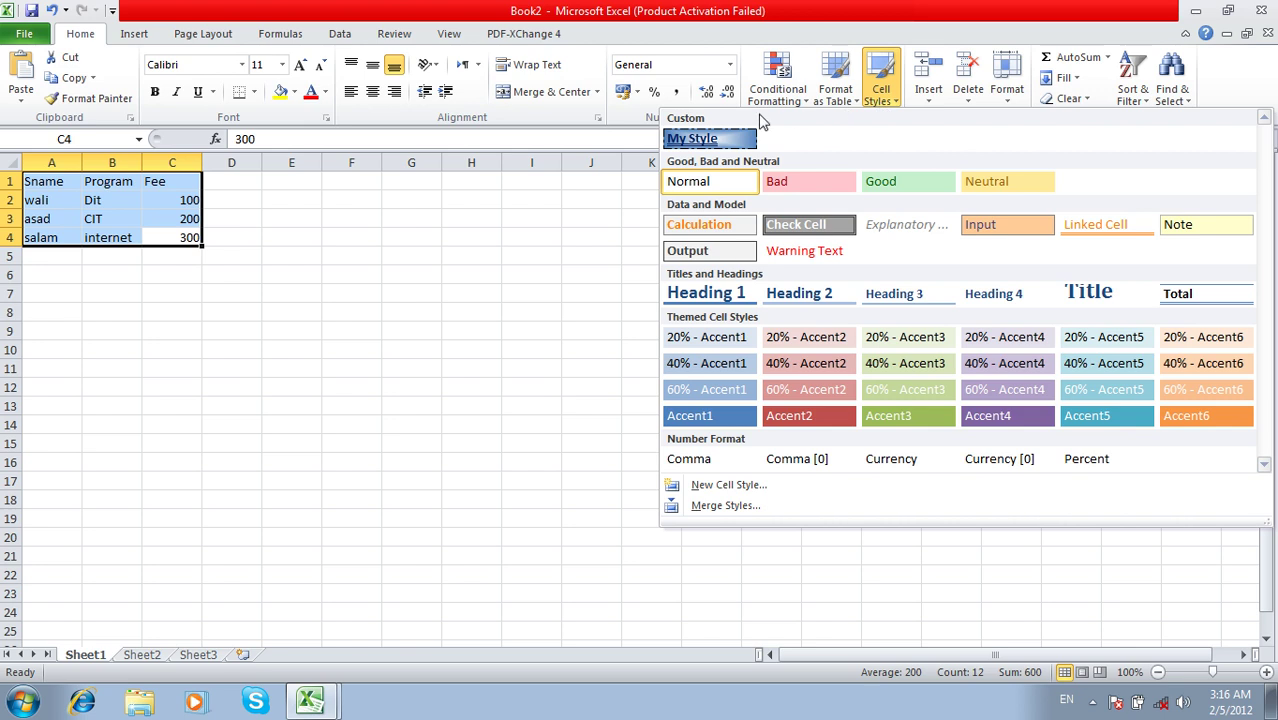
left_click(708, 142)
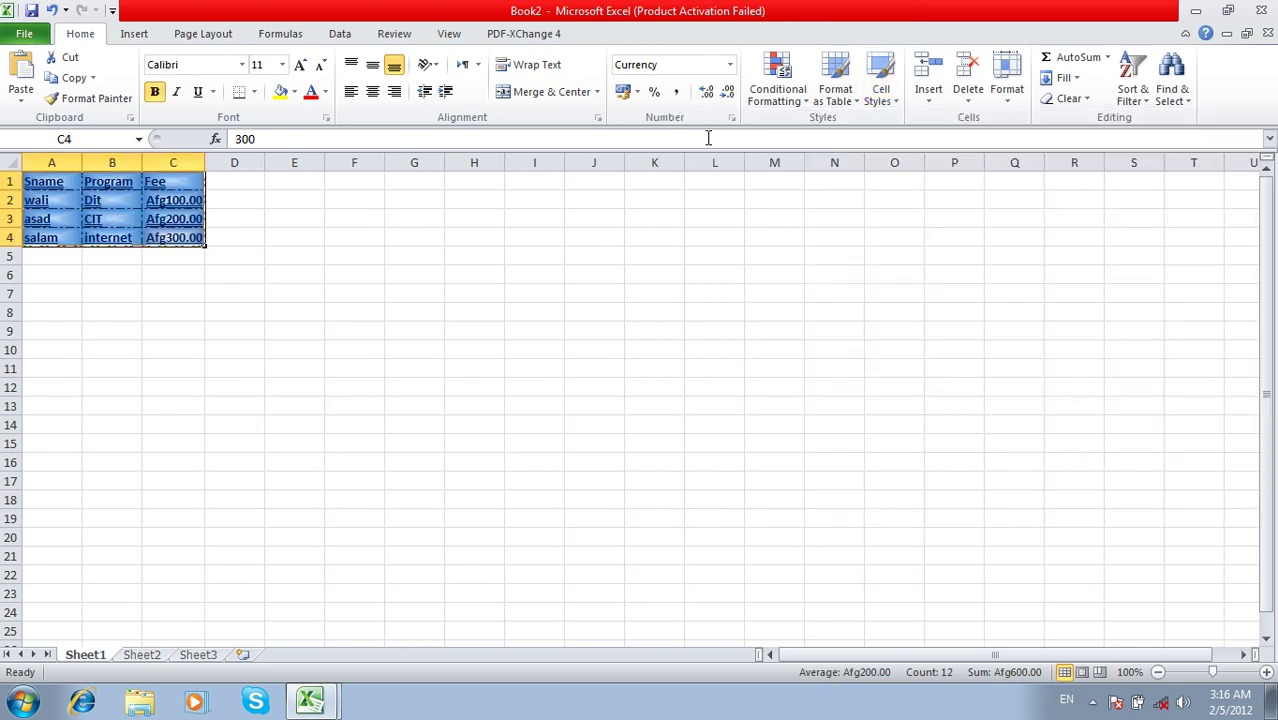
left_click(898, 98)
left_click(871, 110)
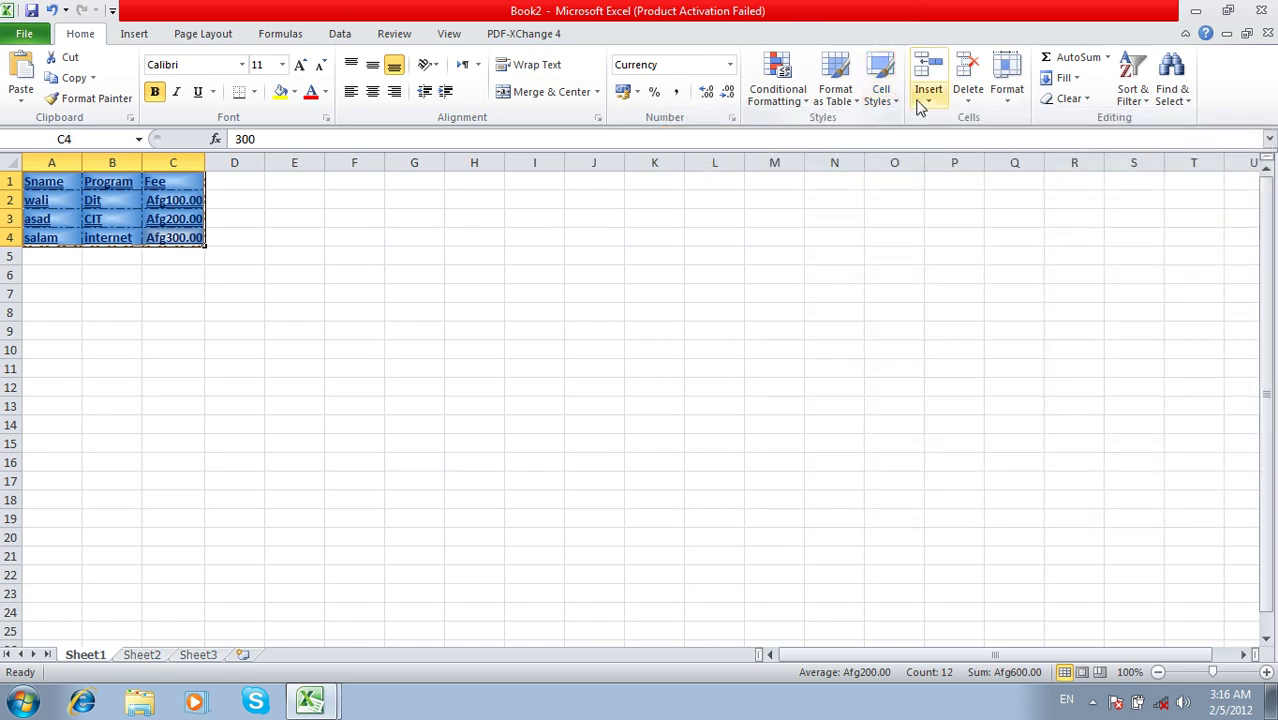
left_click(997, 104)
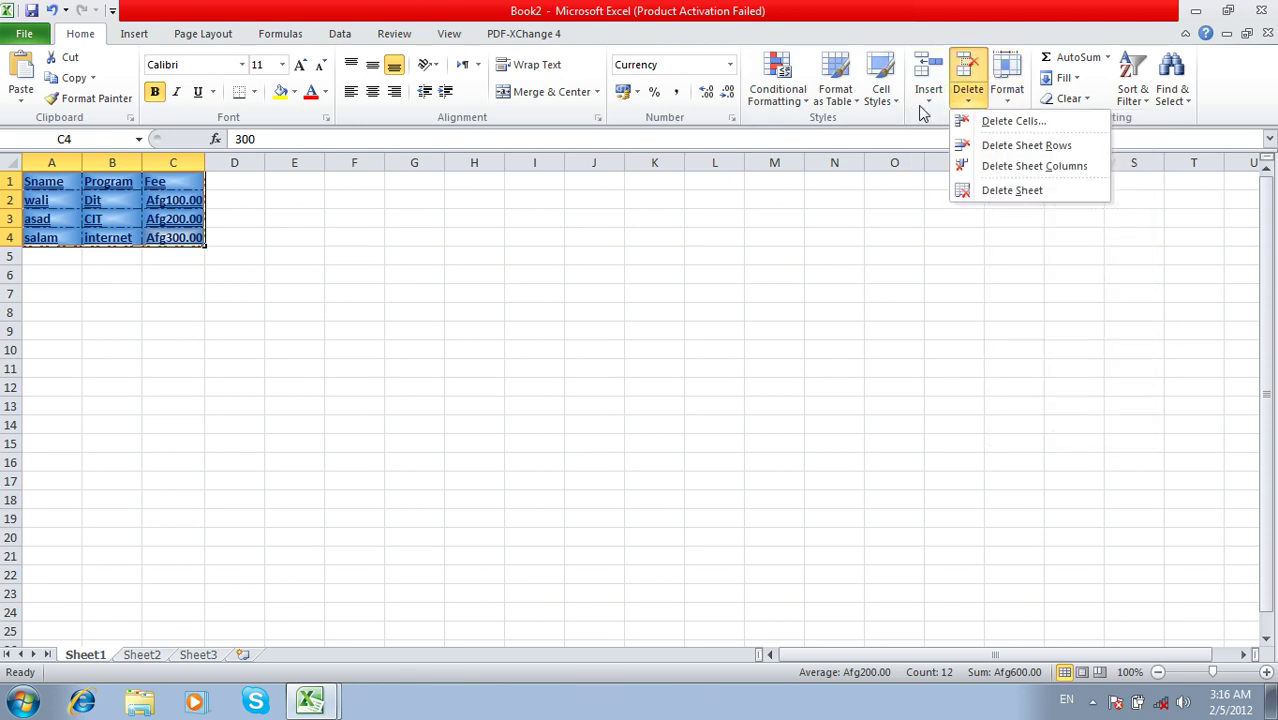
mouse_move(922, 112)
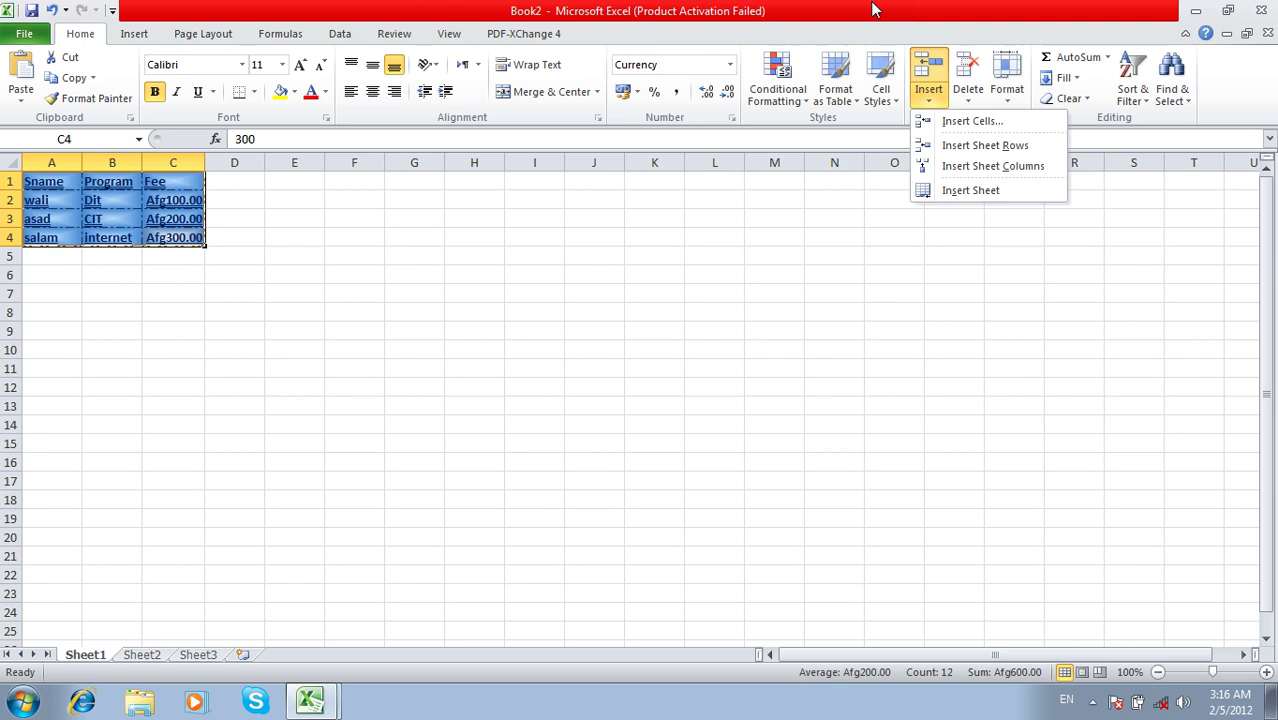